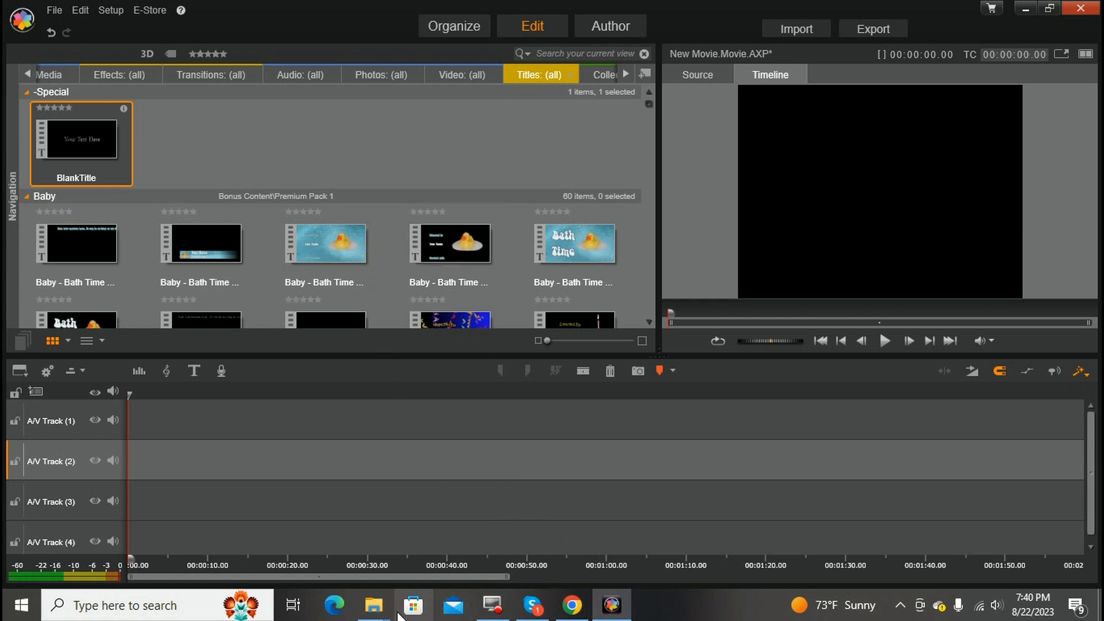
Step: Switch to File Explorer and look through the video clips in the Aug 2023 folder, then return to the movie editor
{"action": "mouse_move", "coordinate": [373, 604]}
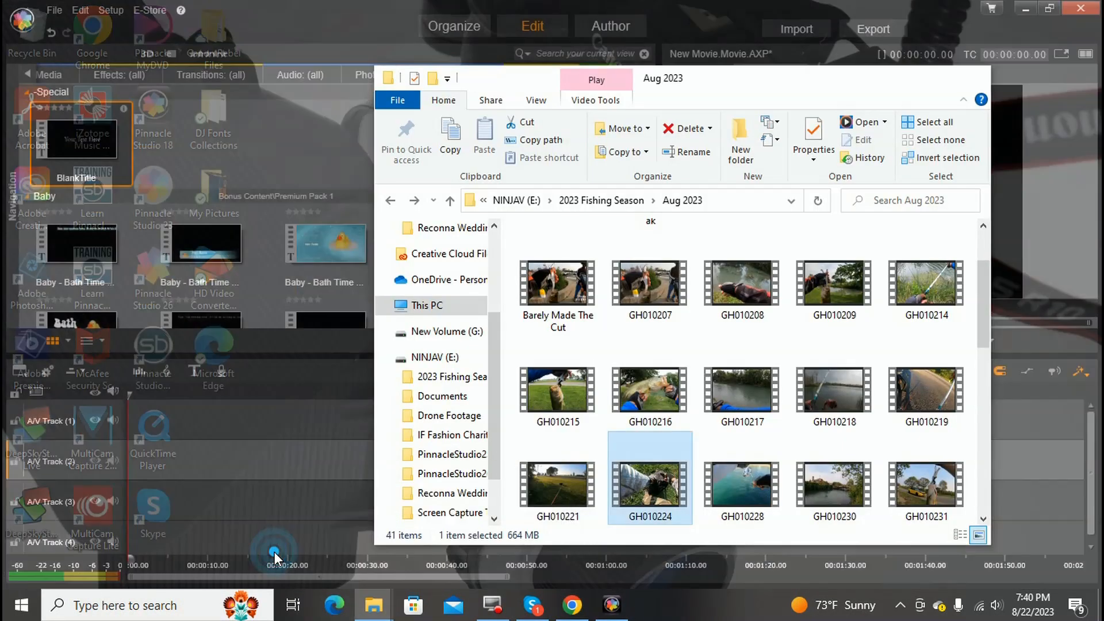
{"action": "left_click", "coordinate": [275, 556]}
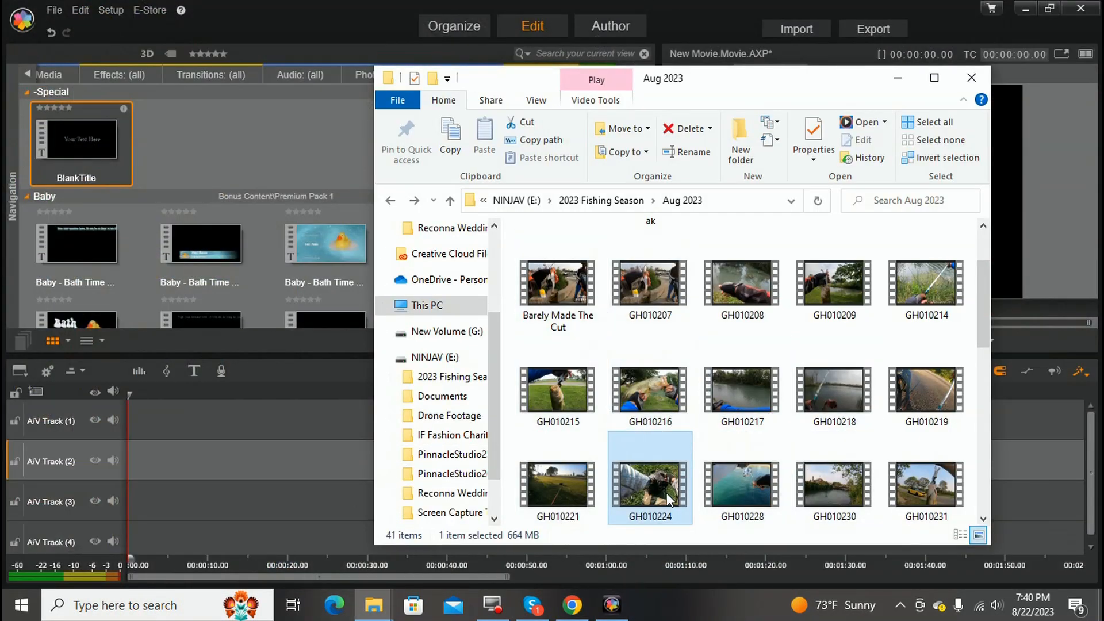
{"action": "left_click", "coordinate": [984, 519]}
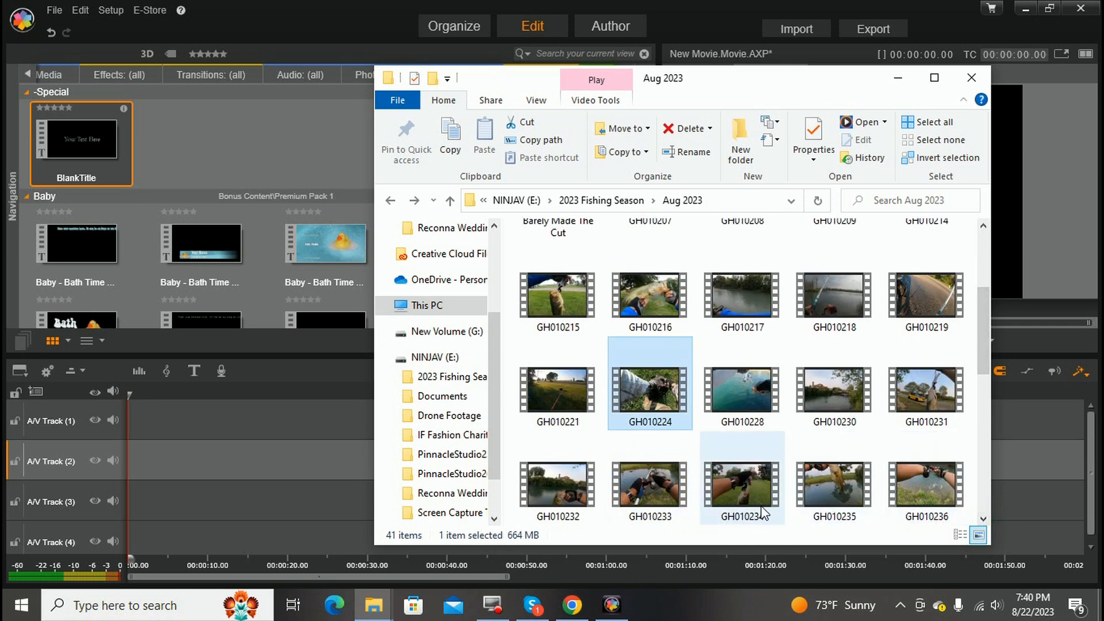
{"action": "left_click", "coordinate": [983, 519]}
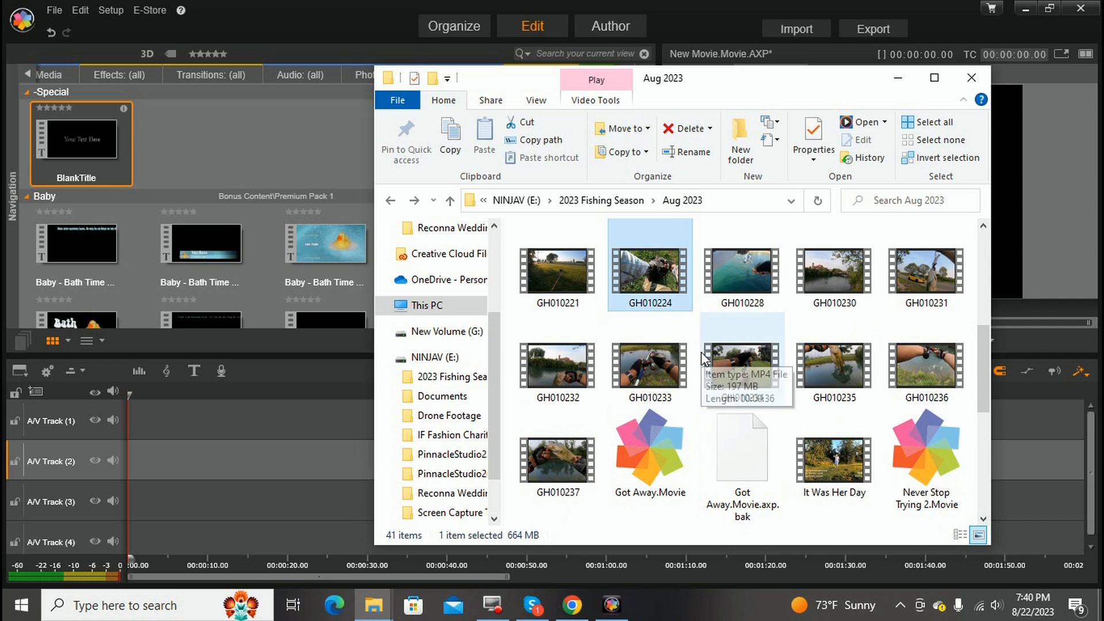
{"action": "left_click", "coordinate": [899, 80]}
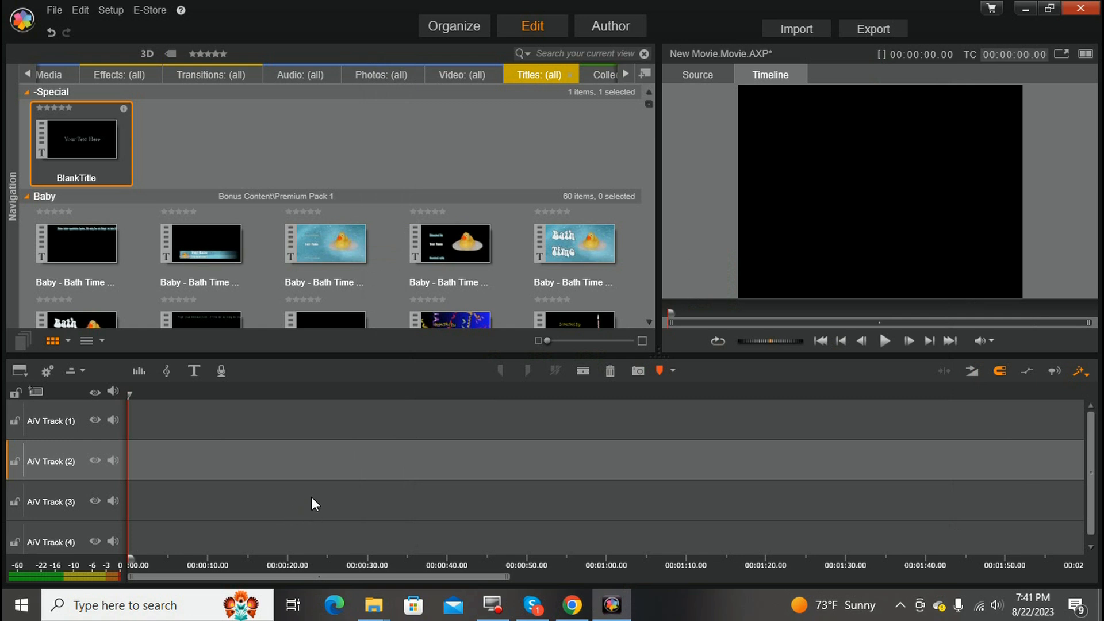
Step: Start a media import from the video library and browse to the GH0102xx clips in the Aug 2023 folder
{"action": "left_click", "coordinate": [450, 71]}
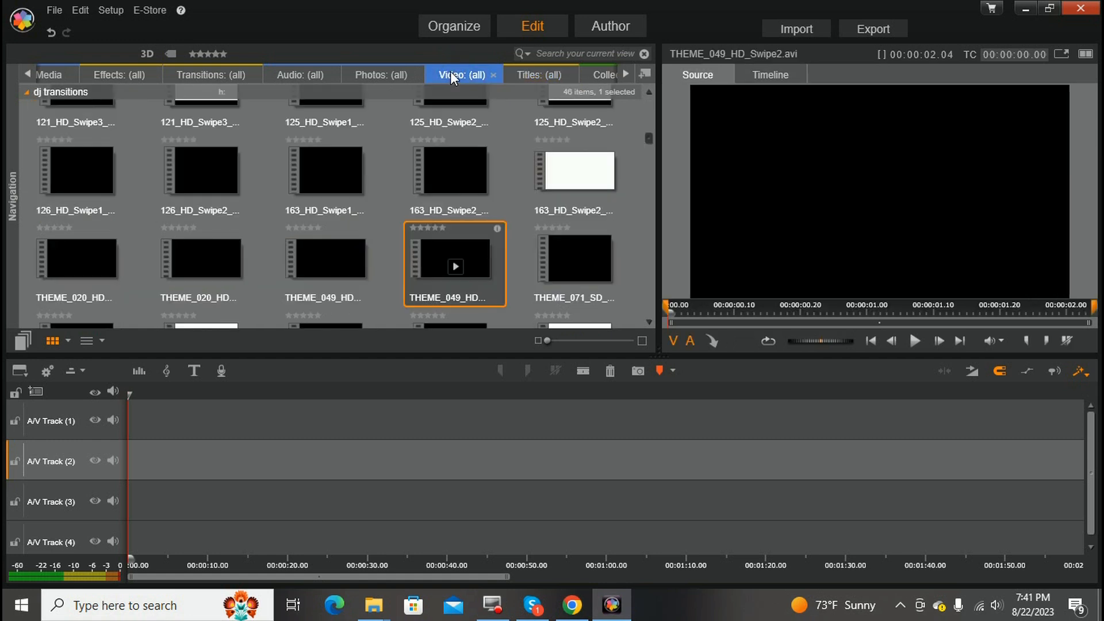
{"action": "left_click", "coordinate": [14, 78]}
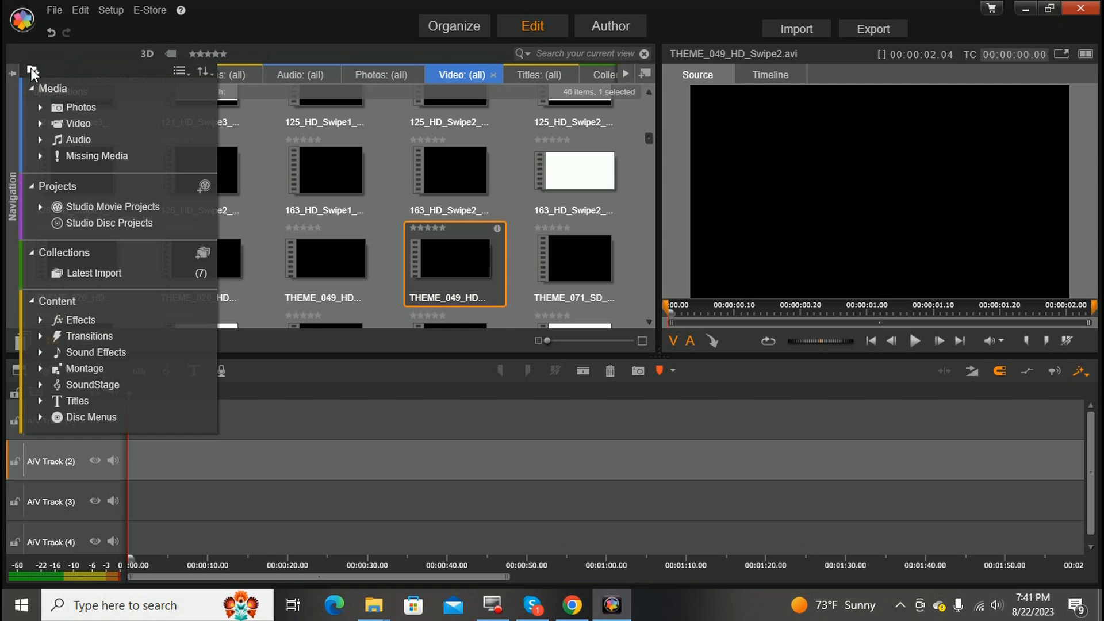
{"action": "left_click", "coordinate": [31, 72]}
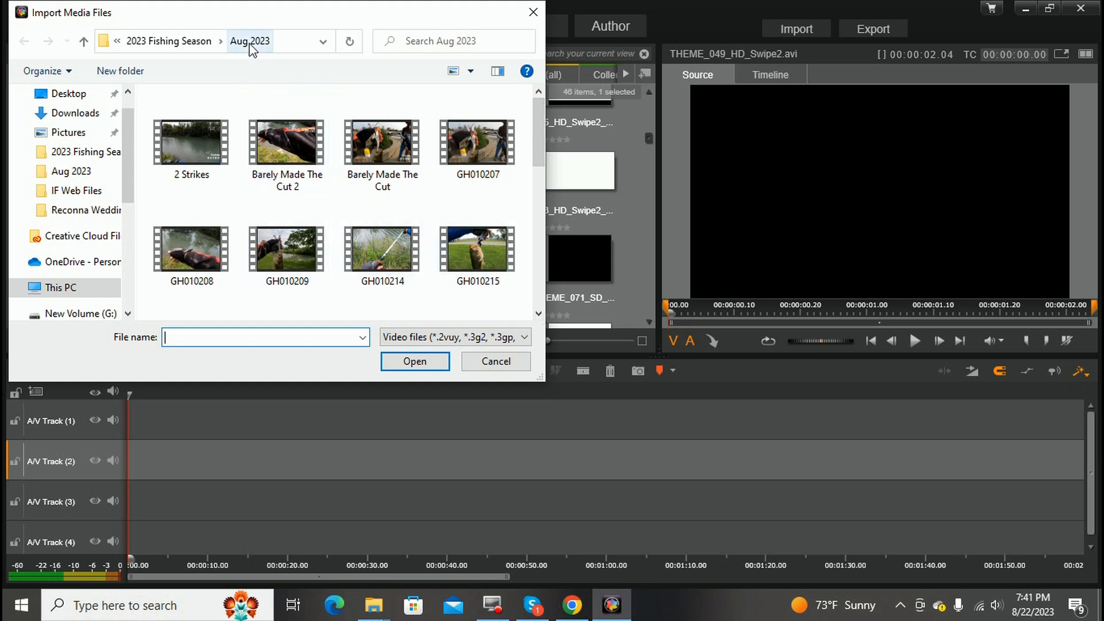
{"action": "left_click_drag", "start_coordinate": [538, 168], "coordinate": [552, 221]}
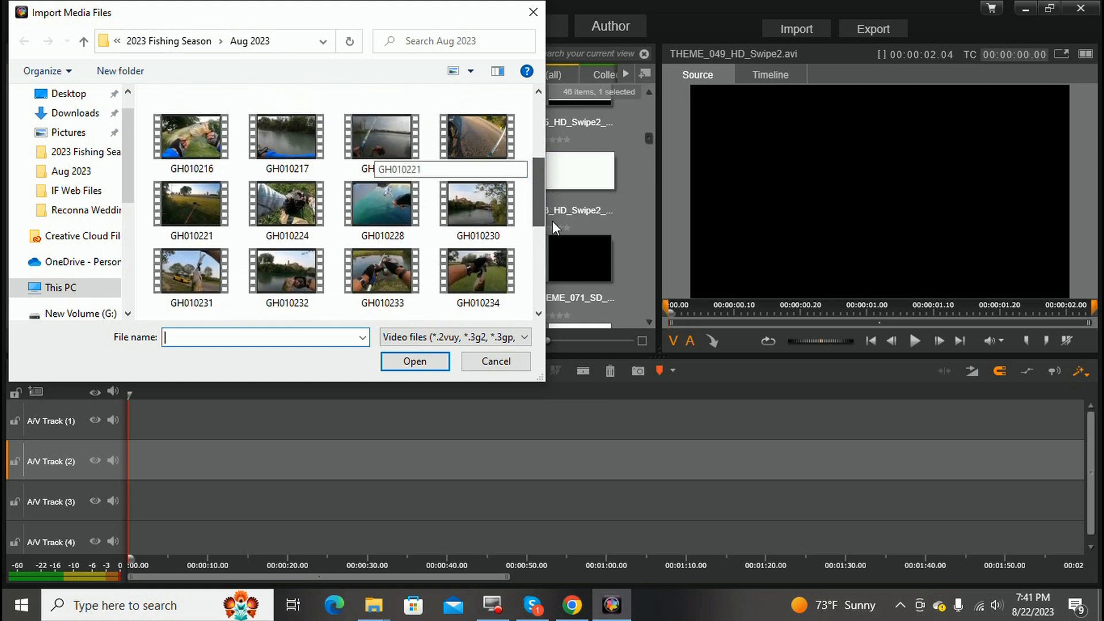
Step: Import the clips GH010224 and GH010230 through GH010237 together into the library
{"action": "left_click", "coordinate": [291, 208]}
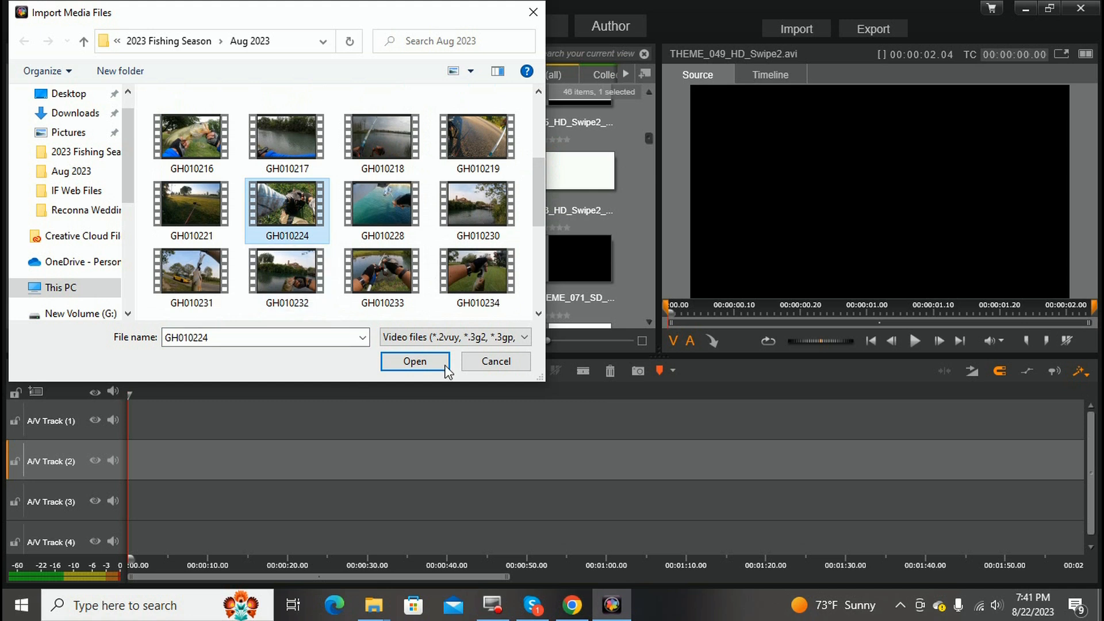
{"action": "left_click", "coordinate": [474, 210], "text": "ctrl"}
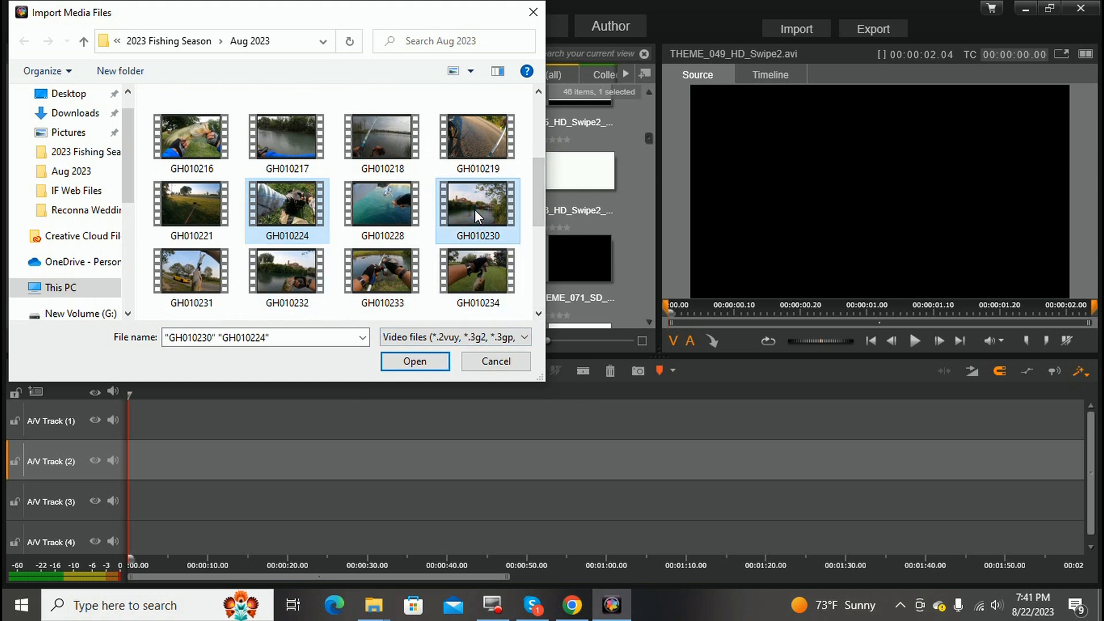
{"action": "left_click", "coordinate": [185, 268], "text": "ctrl"}
{"action": "left_click", "coordinate": [313, 273], "text": "ctrl"}
{"action": "left_click", "coordinate": [381, 271], "text": "ctrl"}
{"action": "left_click", "coordinate": [472, 282], "text": "ctrl"}
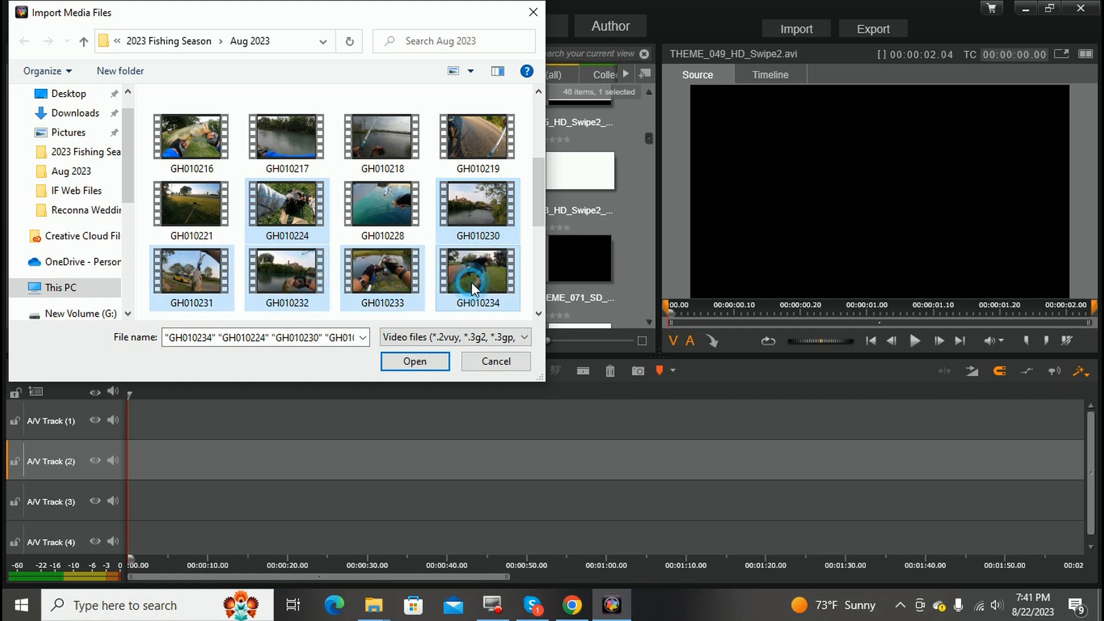
{"action": "left_click", "coordinate": [539, 314]}
{"action": "left_click", "coordinate": [171, 264], "text": "ctrl"}
{"action": "left_click", "coordinate": [277, 288], "text": "ctrl"}
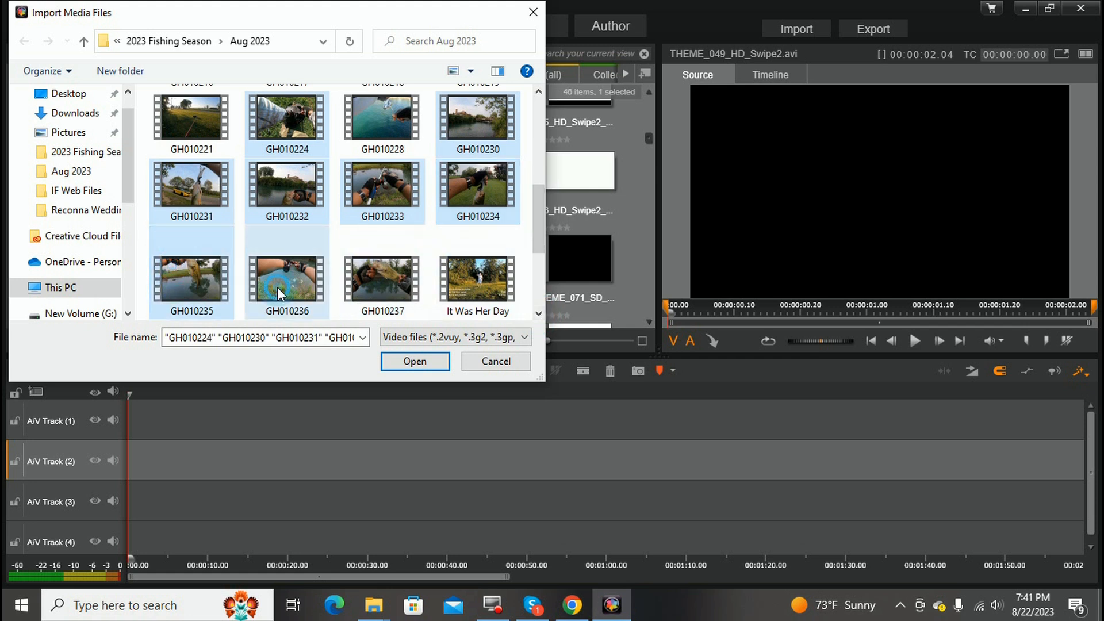
{"action": "left_click", "coordinate": [395, 281], "text": "ctrl"}
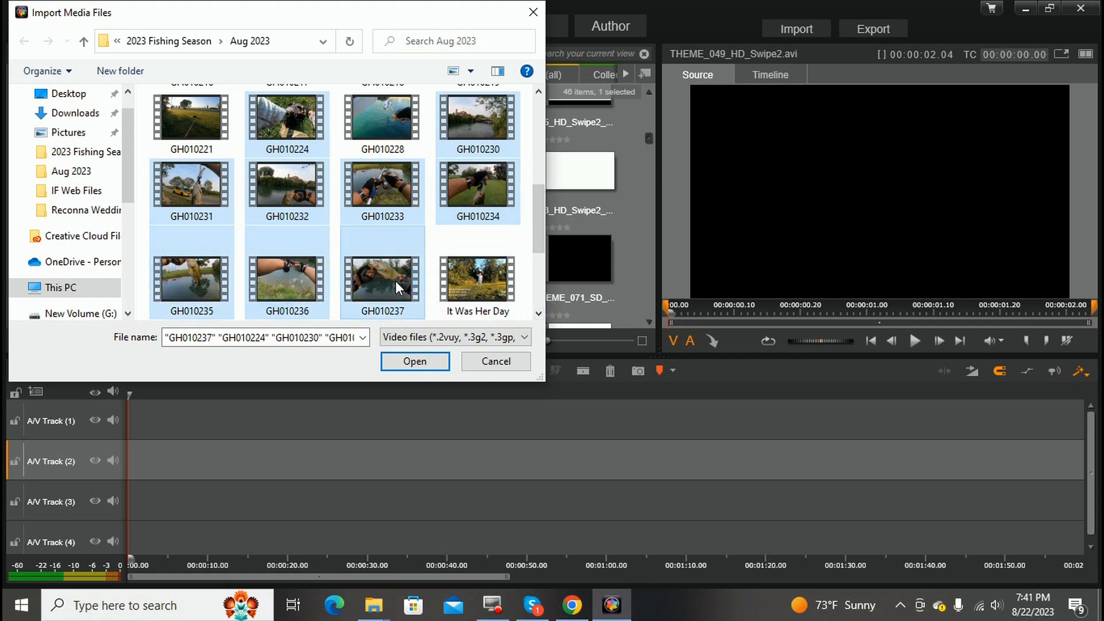
{"action": "left_click", "coordinate": [423, 362]}
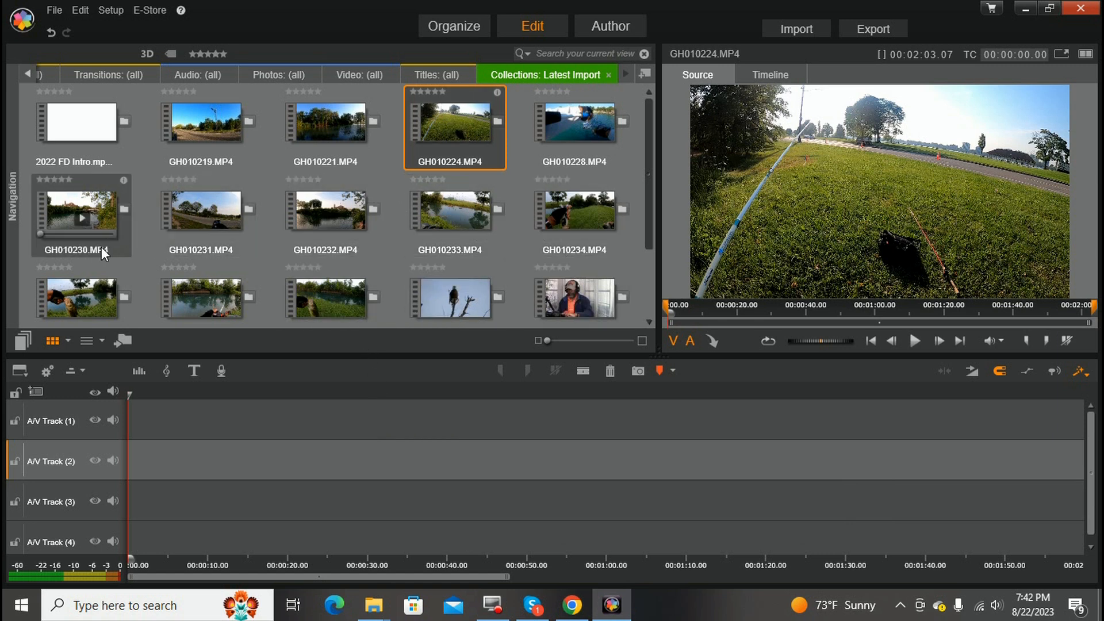
Step: Place the clip GH010230.MP4 at the start of A/V Track (3) on the timeline
{"action": "left_click", "coordinate": [93, 185]}
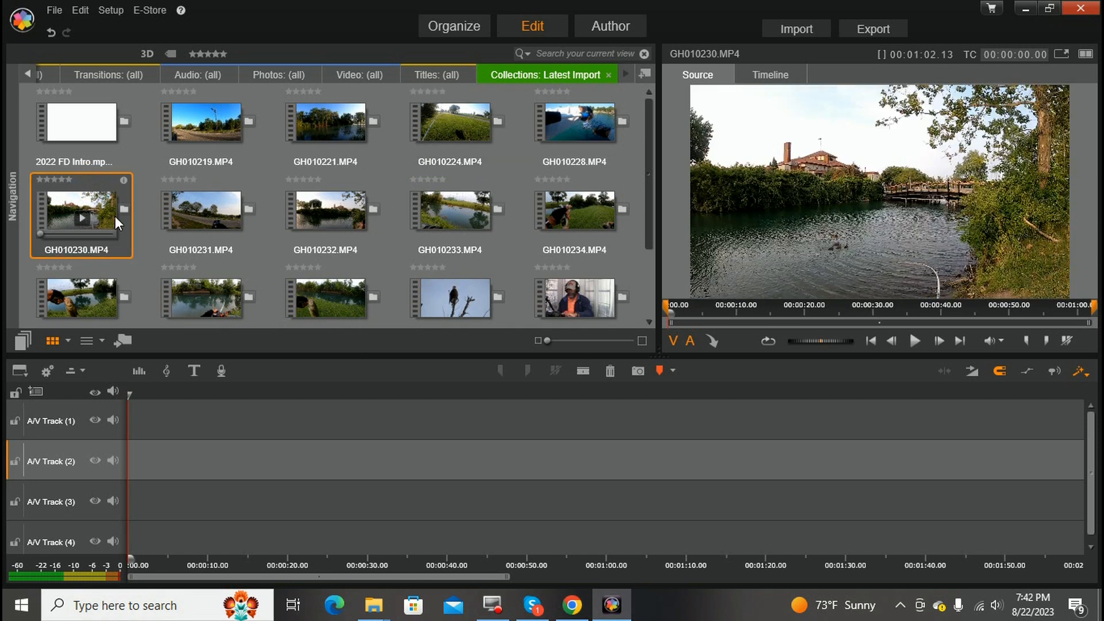
{"action": "mouse_move", "coordinate": [120, 215]}
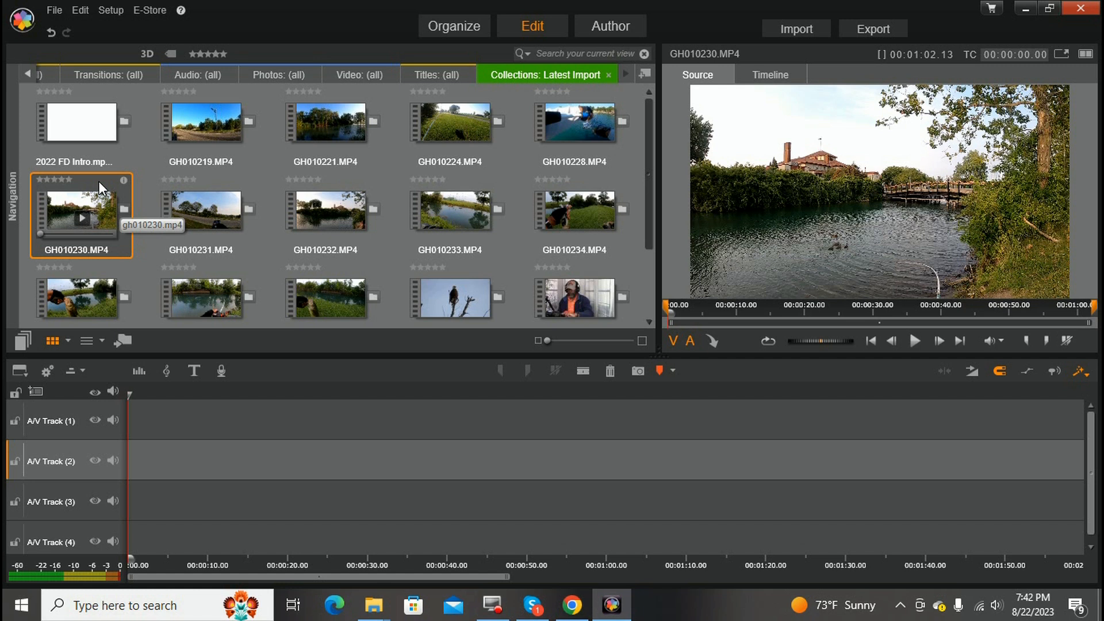
{"action": "left_click_drag", "start_coordinate": [98, 181], "coordinate": [151, 484]}
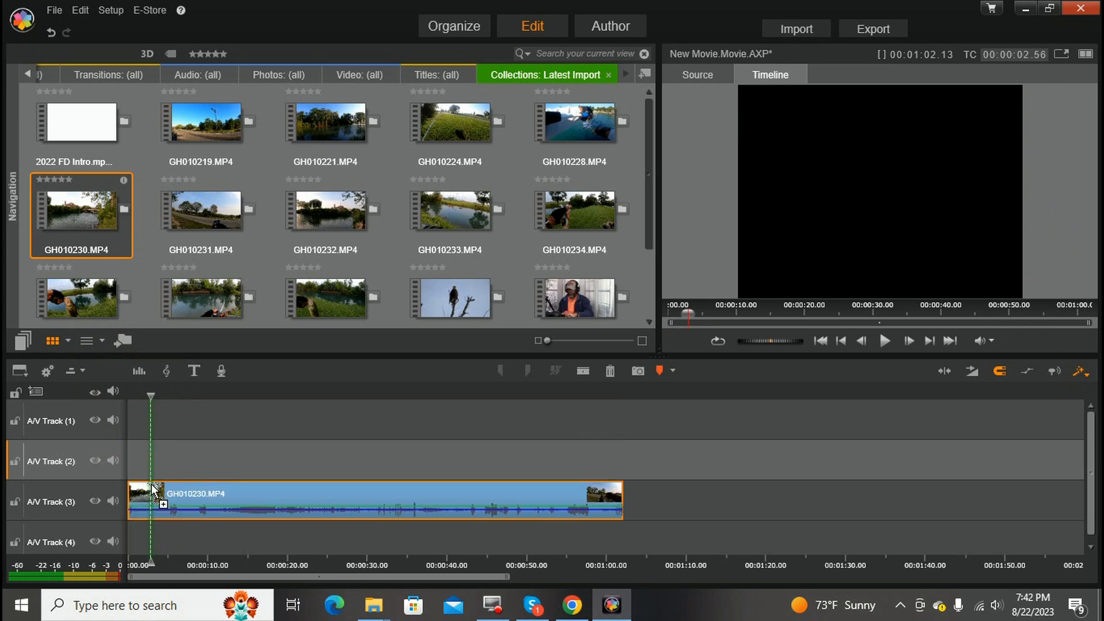
{"action": "left_click_drag", "start_coordinate": [150, 484], "coordinate": [151, 484]}
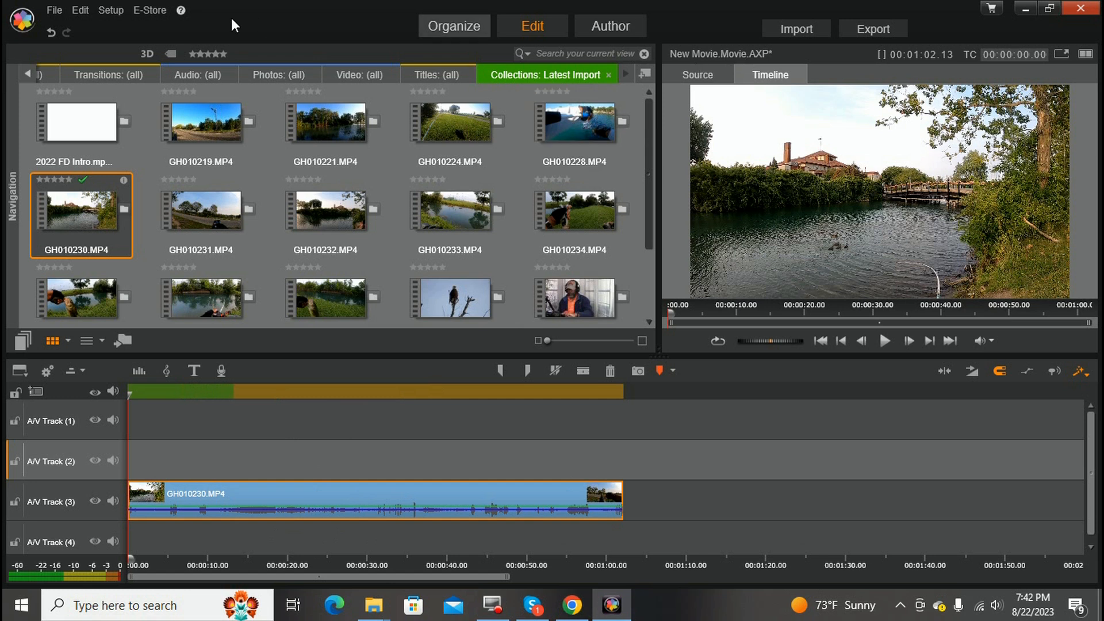
Step: Save the movie project as "My Fishing Tutorial Edits" in the Aug 2023 folder
{"action": "left_click", "coordinate": [55, 10]}
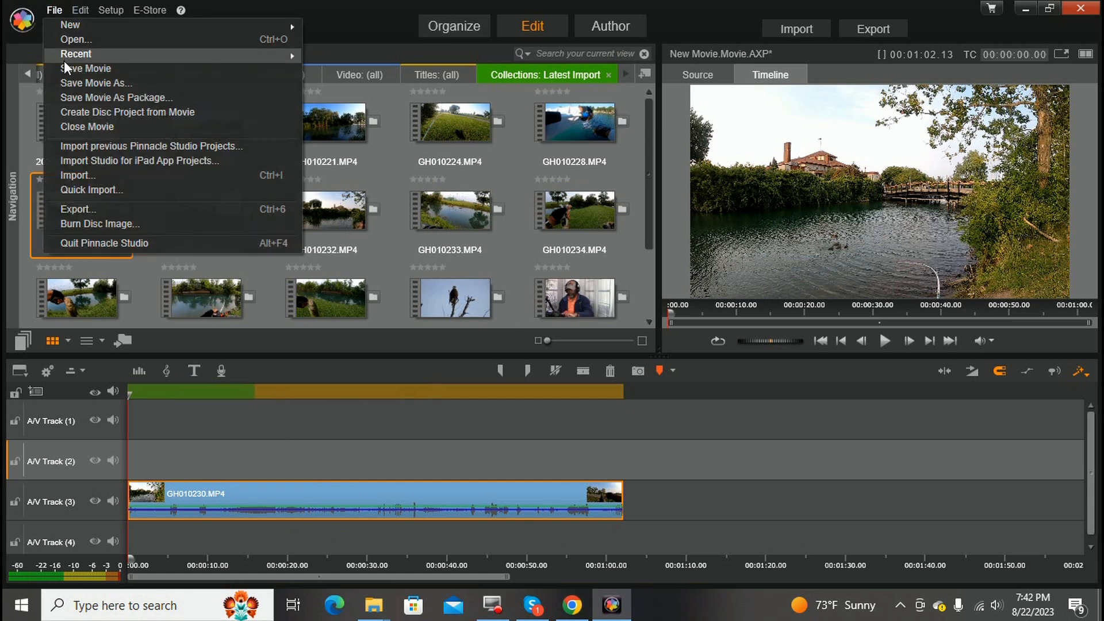
{"action": "left_click", "coordinate": [71, 83]}
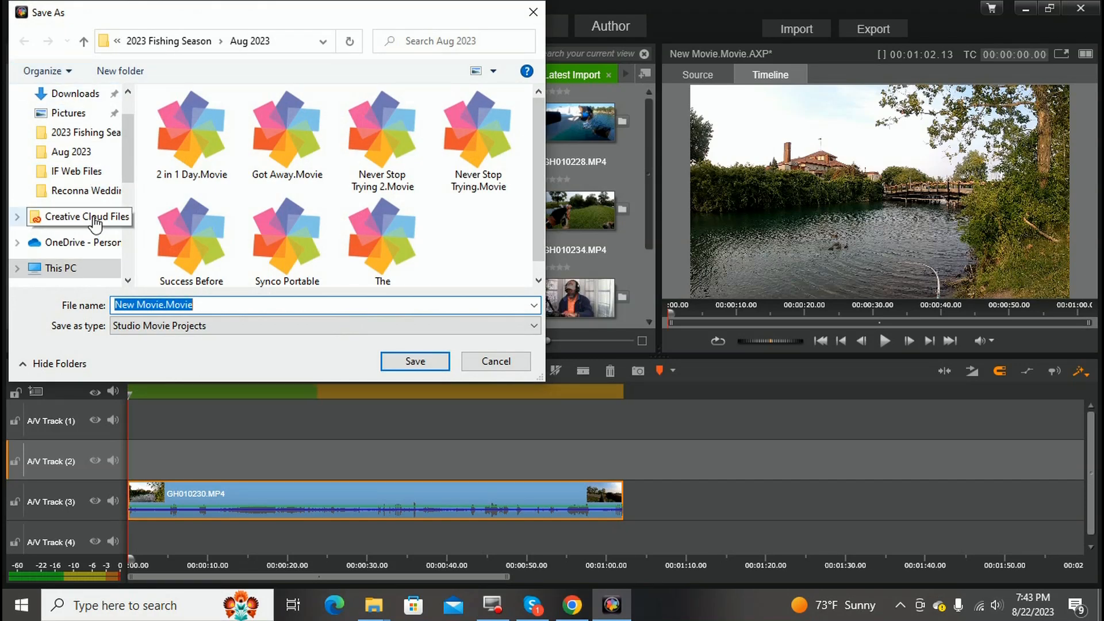
{"action": "type", "text": "M"}
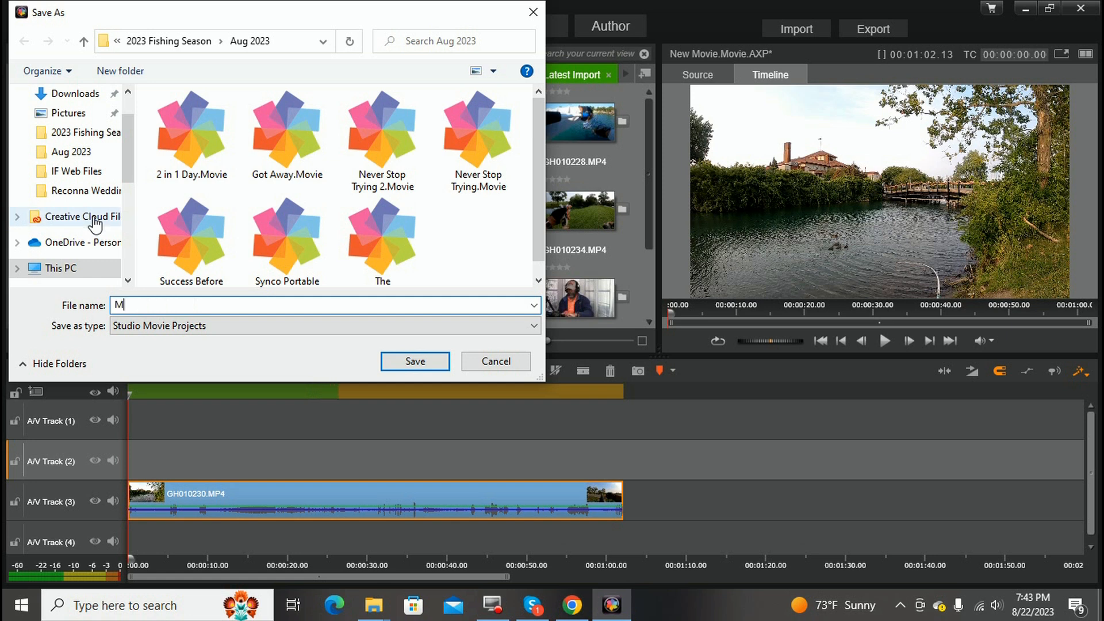
{"action": "type", "text": "y Fishing Tutorial "}
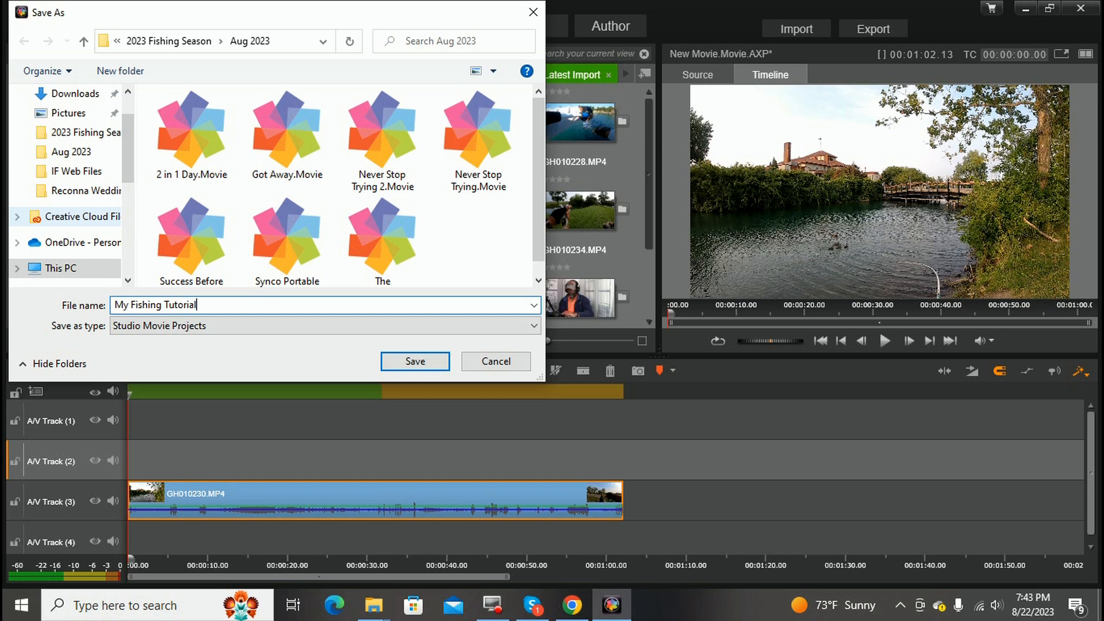
{"action": "type", "text": "Edits"}
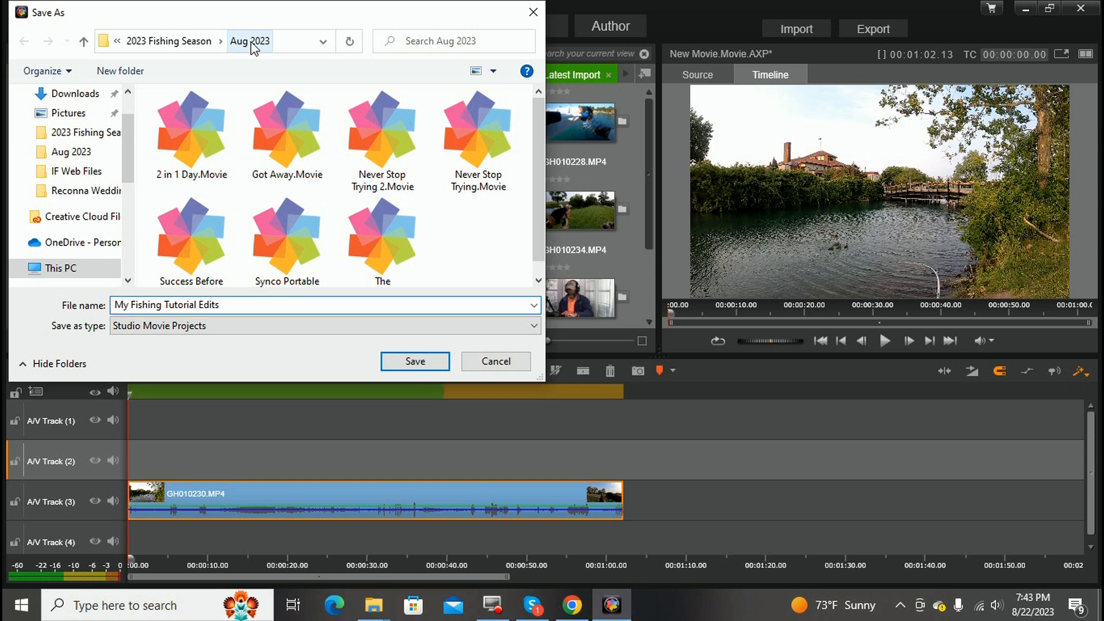
{"action": "left_click", "coordinate": [415, 361]}
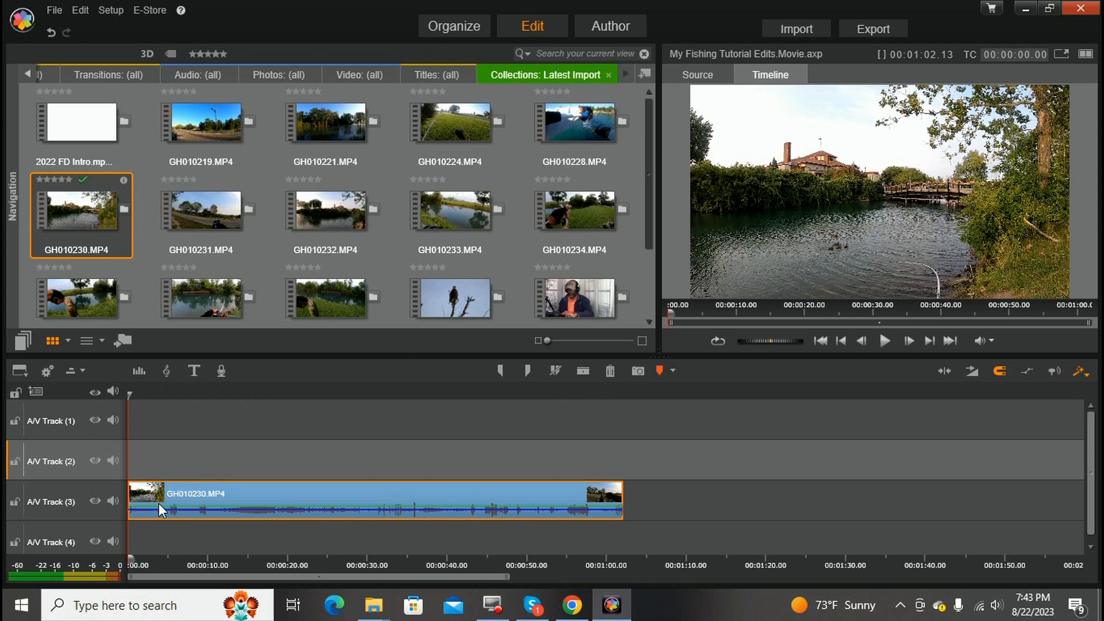
Step: Play GH010230.MP4 to its closing seconds, split it at 00:00:59.25 and delete the piece after the cut
{"action": "left_click", "coordinate": [885, 342]}
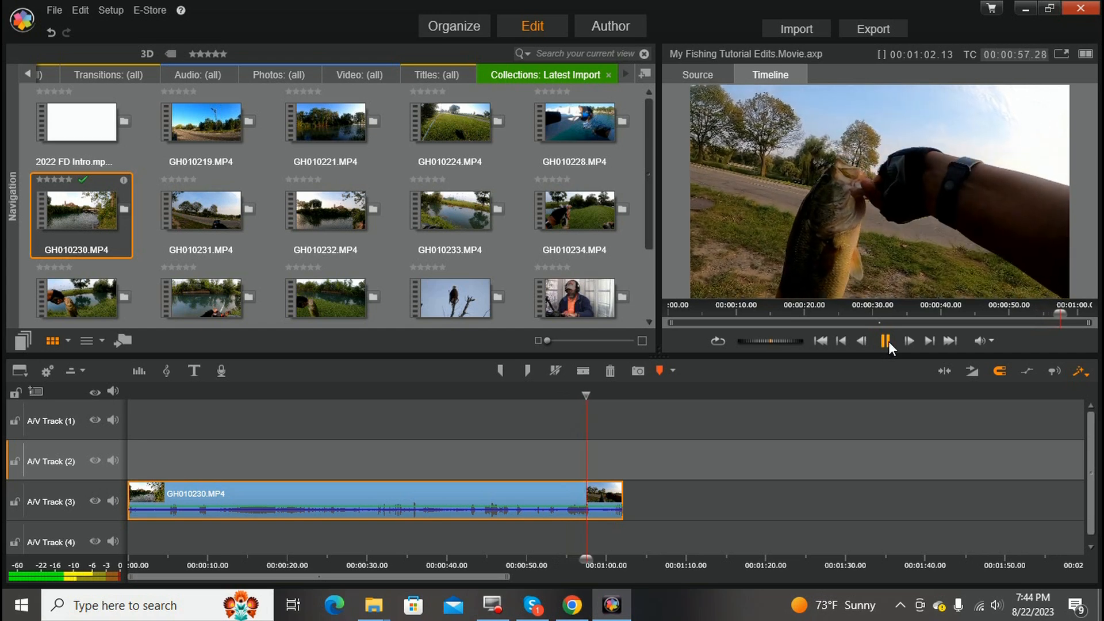
{"action": "left_click", "coordinate": [585, 370]}
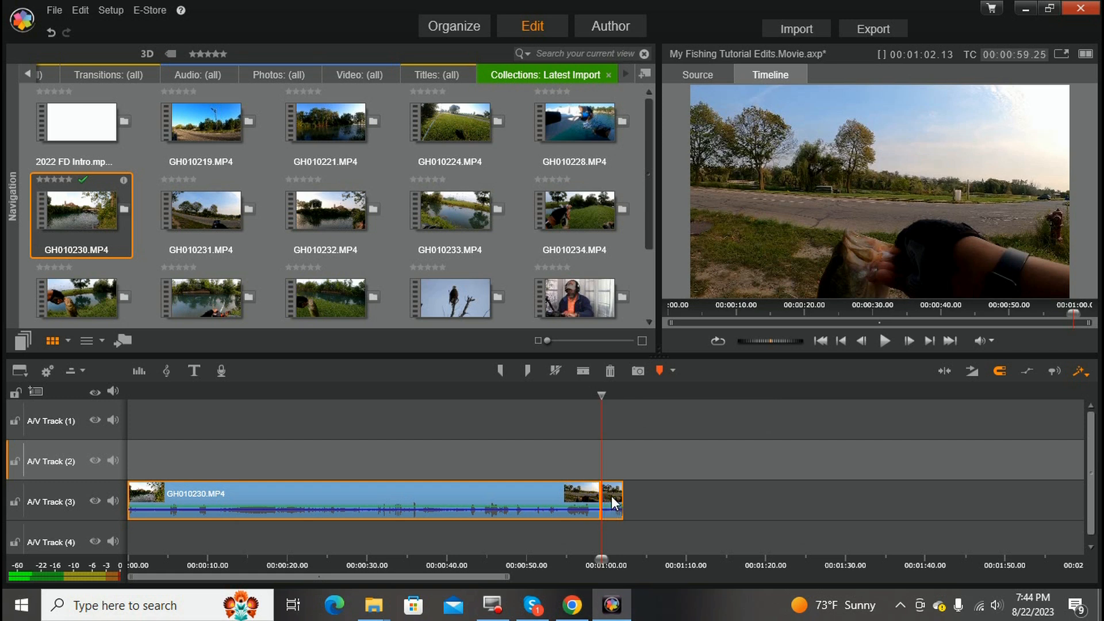
{"action": "left_click", "coordinate": [611, 372]}
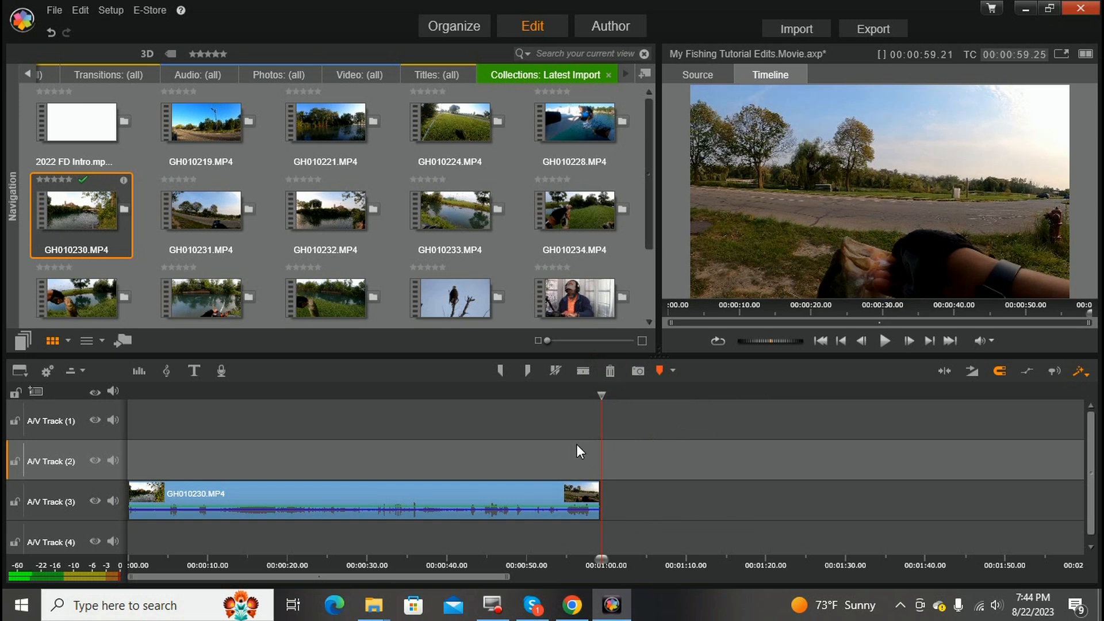
Step: Add the clip GH010231.MP4 to A/V Track (3) directly after GH010230.MP4
{"action": "left_click", "coordinate": [222, 182]}
{"action": "left_click_drag", "start_coordinate": [215, 185], "coordinate": [612, 495]}
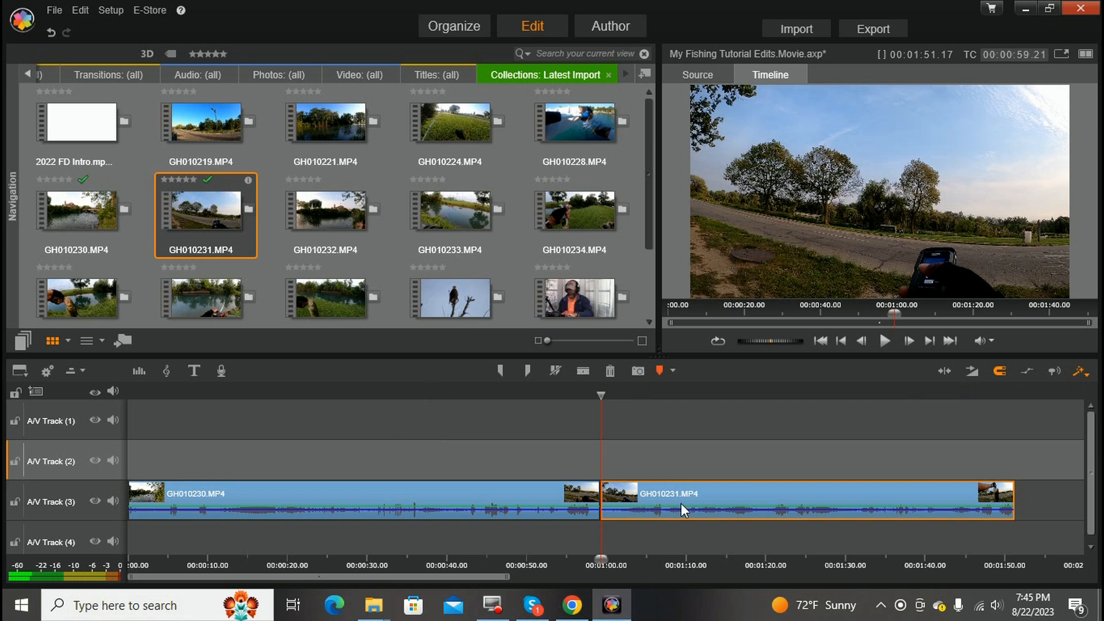
Step: Play through GH010231.MP4 to find where the useful footage ends, split it at 00:01:26.08 and delete the piece after the cut
{"action": "left_click", "coordinate": [885, 343]}
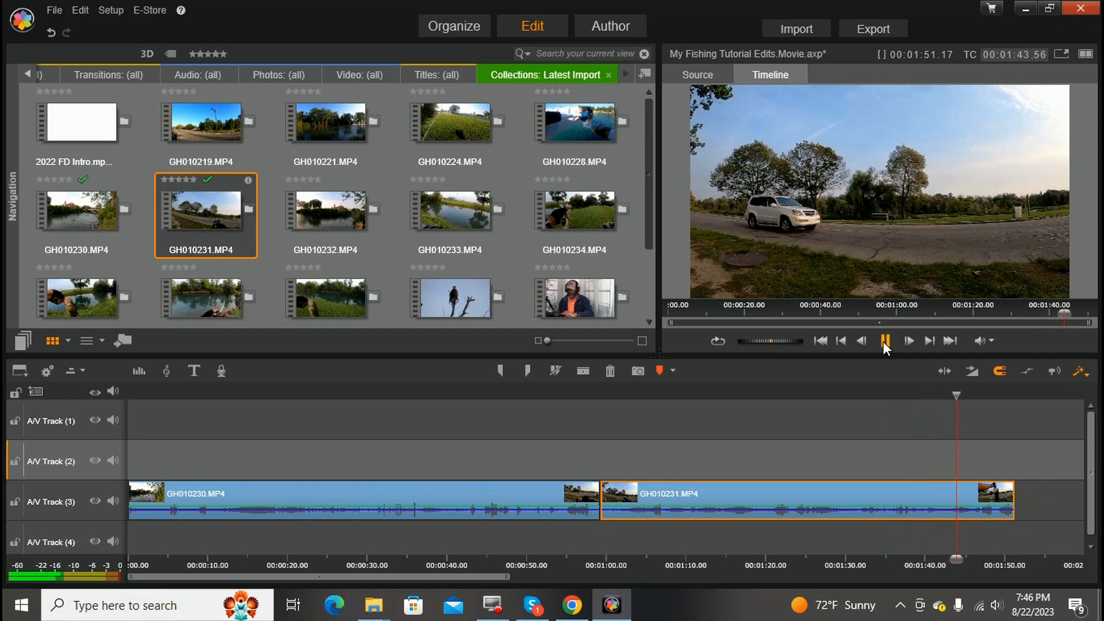
{"action": "left_click", "coordinate": [885, 342]}
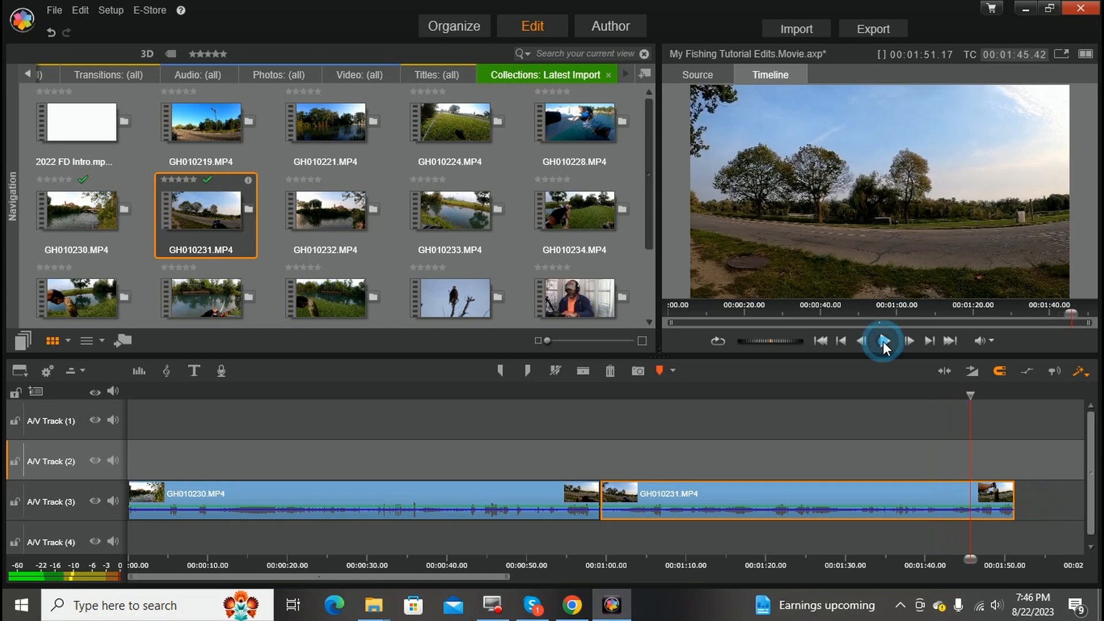
{"action": "left_click_drag", "start_coordinate": [972, 395], "coordinate": [734, 424]}
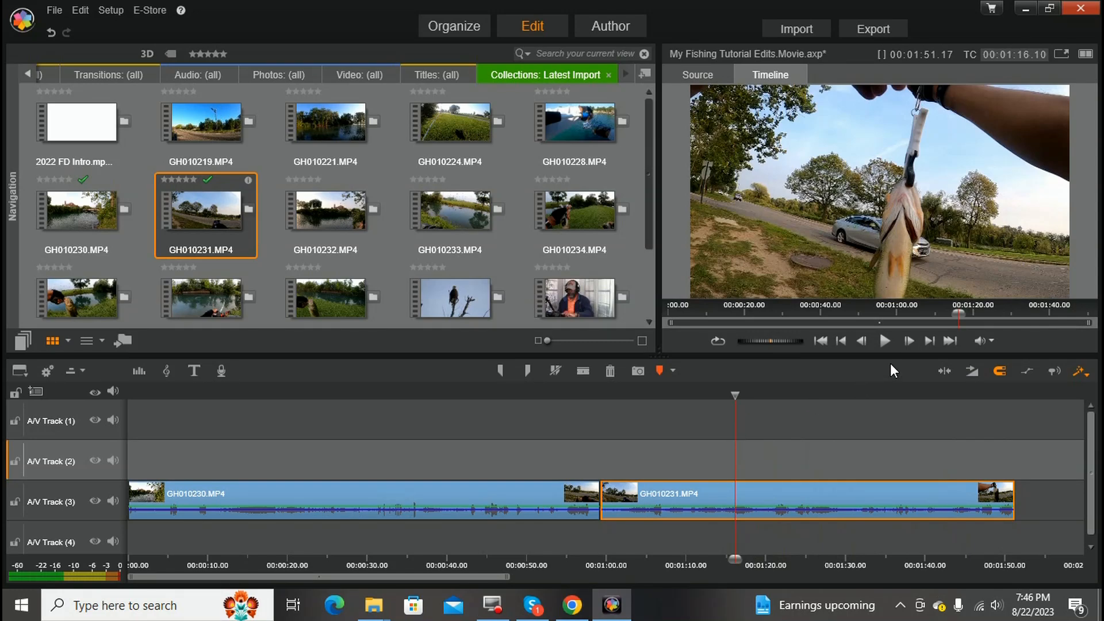
{"action": "left_click", "coordinate": [886, 343]}
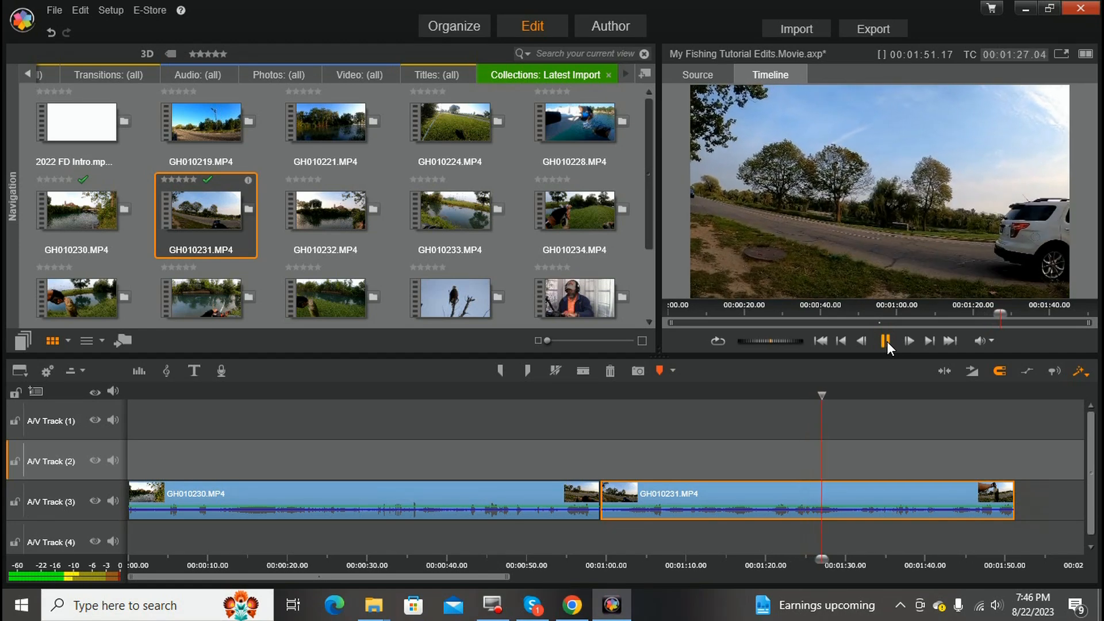
{"action": "left_click", "coordinate": [885, 342]}
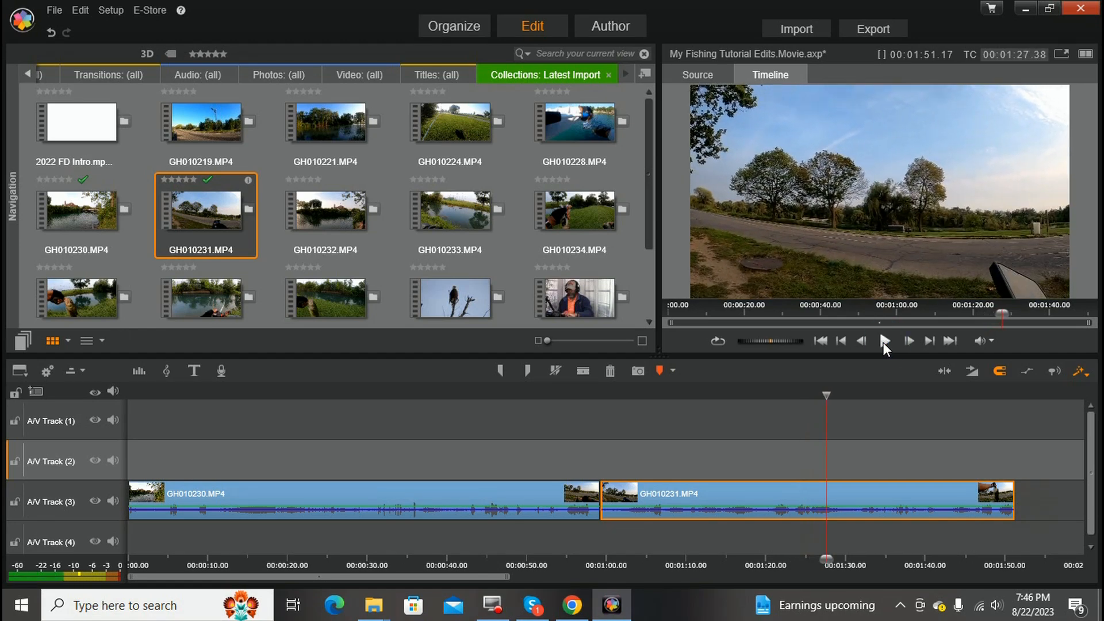
{"action": "left_click_drag", "start_coordinate": [827, 397], "coordinate": [802, 393]}
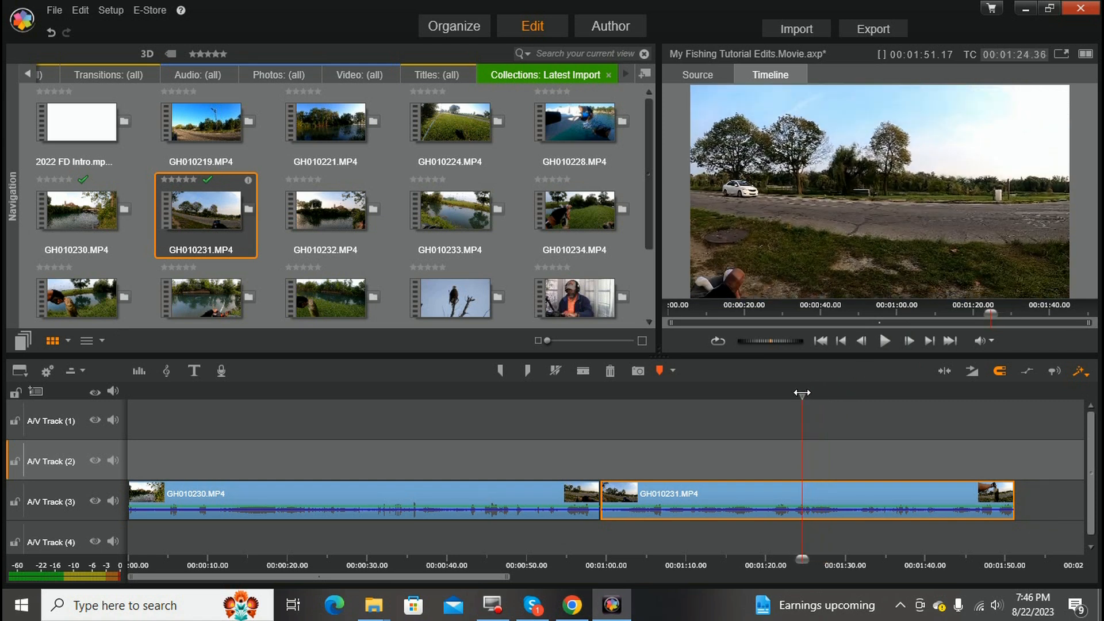
{"action": "left_click", "coordinate": [884, 340]}
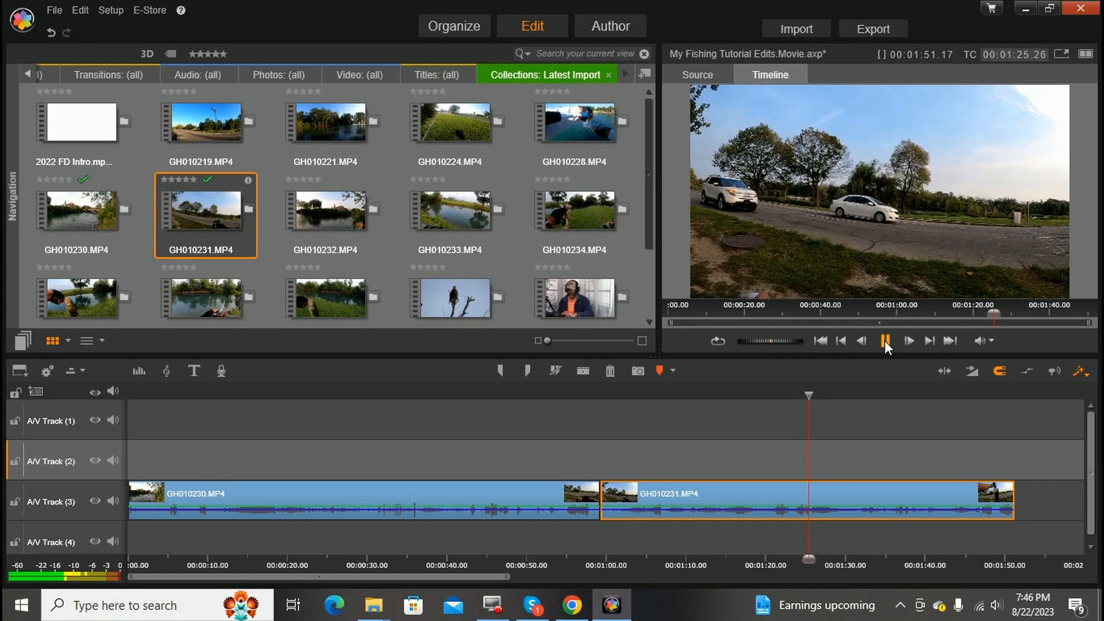
{"action": "left_click", "coordinate": [886, 341]}
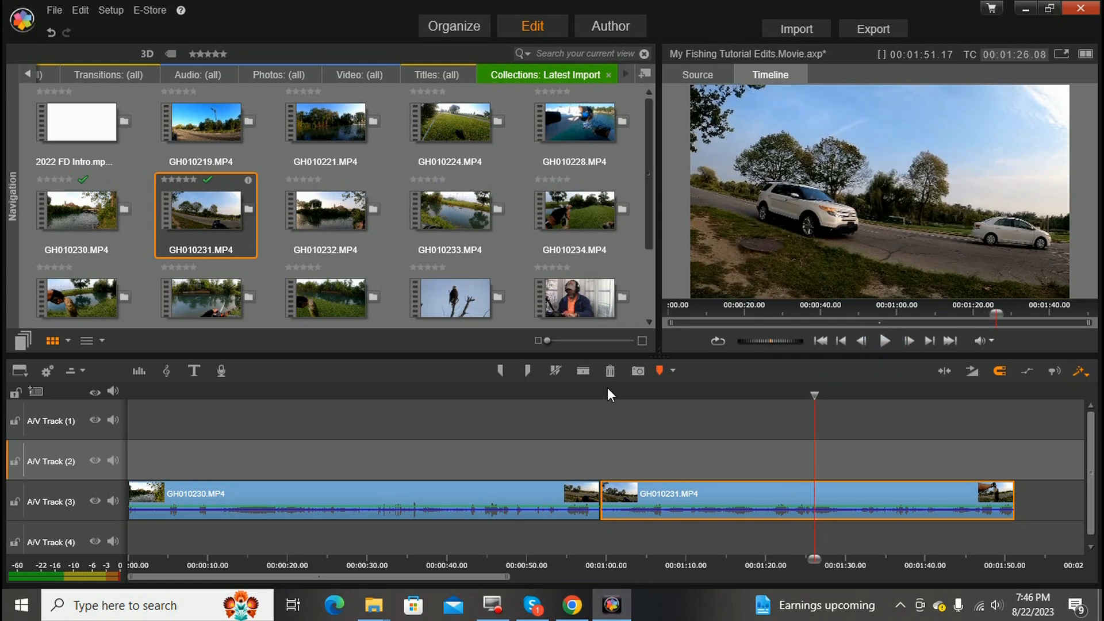
{"action": "left_click", "coordinate": [582, 372]}
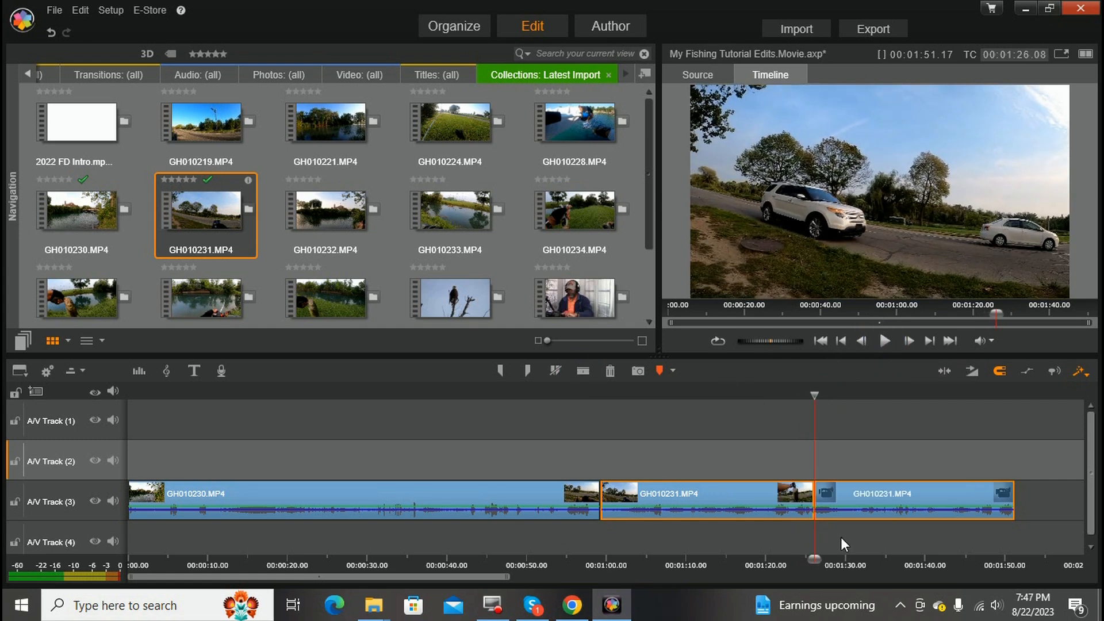
{"action": "left_click", "coordinate": [875, 503]}
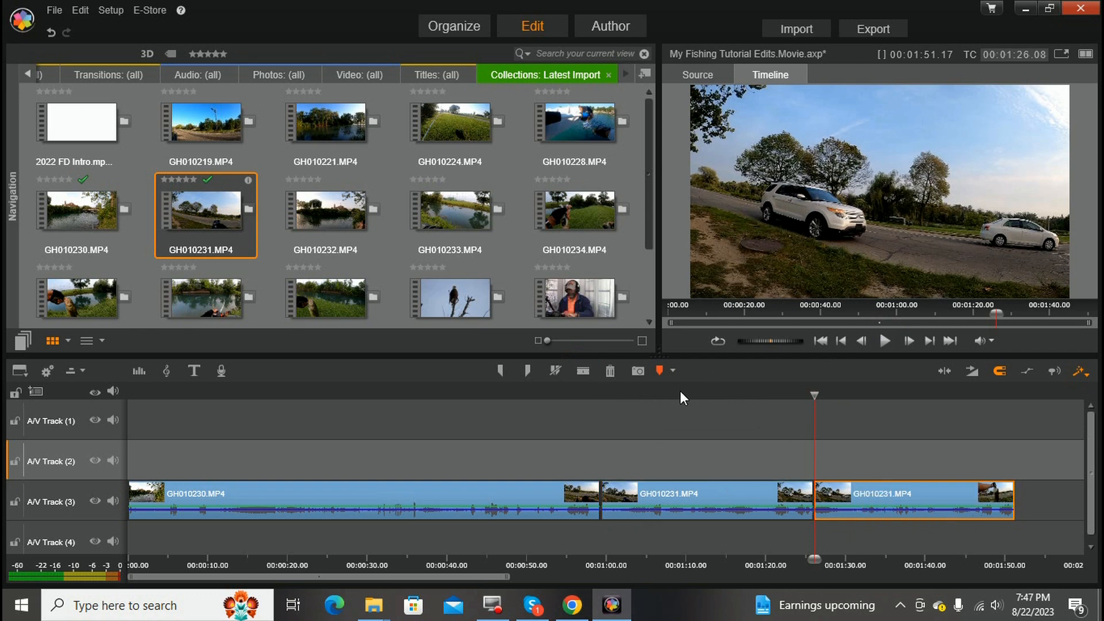
{"action": "left_click", "coordinate": [609, 371]}
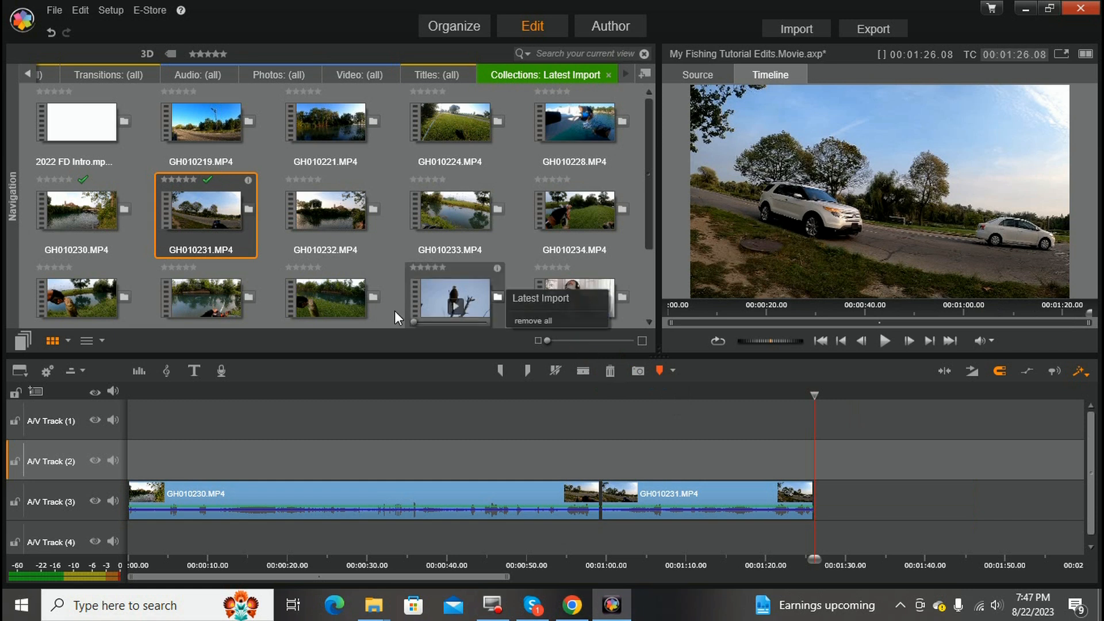
Step: Preview the clip GH010232.MP4 and add it to A/V Track (3) directly after GH010231.MP4
{"action": "left_click", "coordinate": [330, 178]}
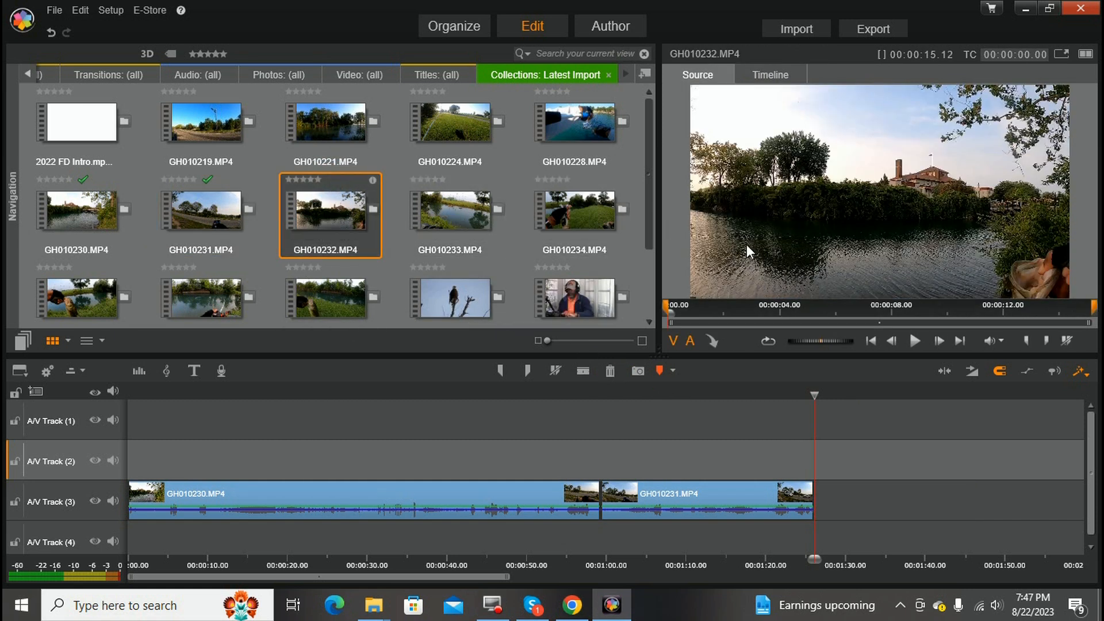
{"action": "left_click", "coordinate": [914, 341]}
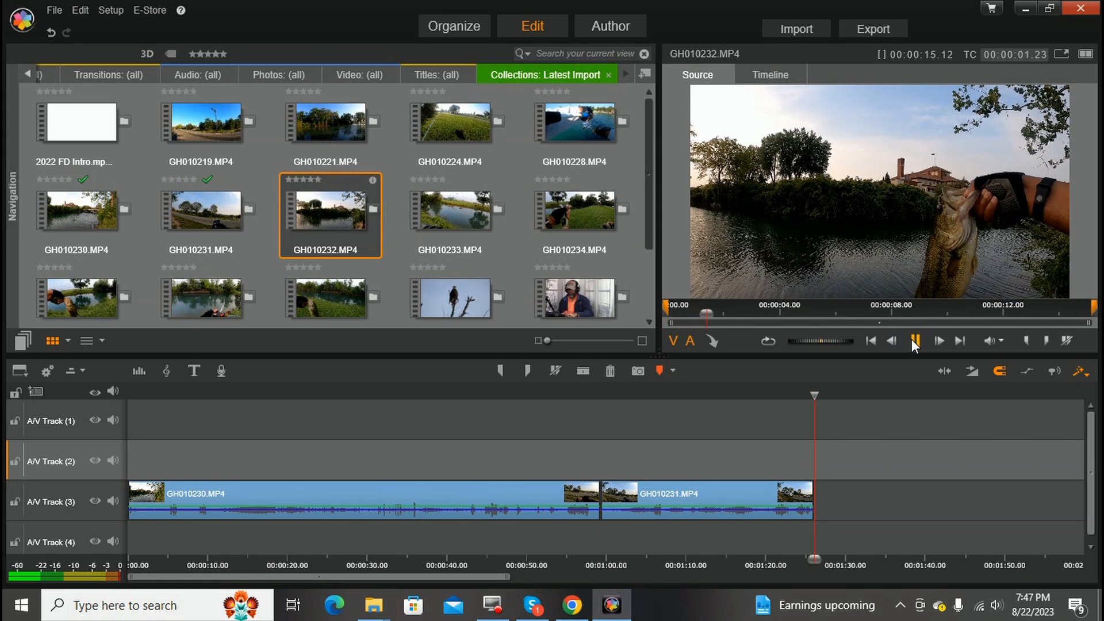
{"action": "left_click", "coordinate": [914, 341]}
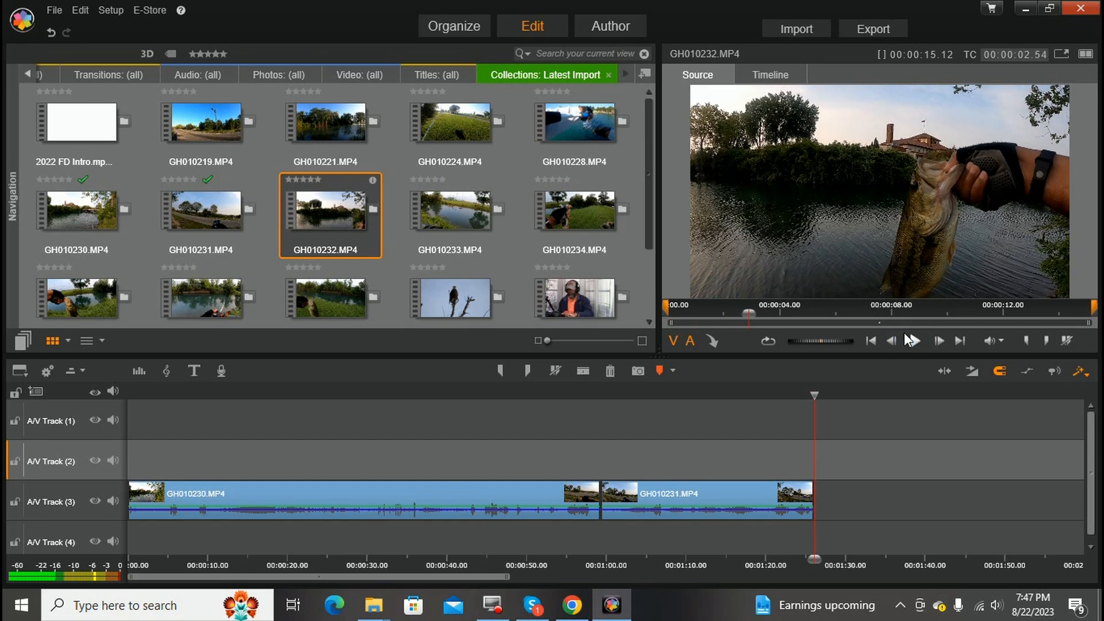
{"action": "left_click_drag", "start_coordinate": [345, 185], "coordinate": [819, 488]}
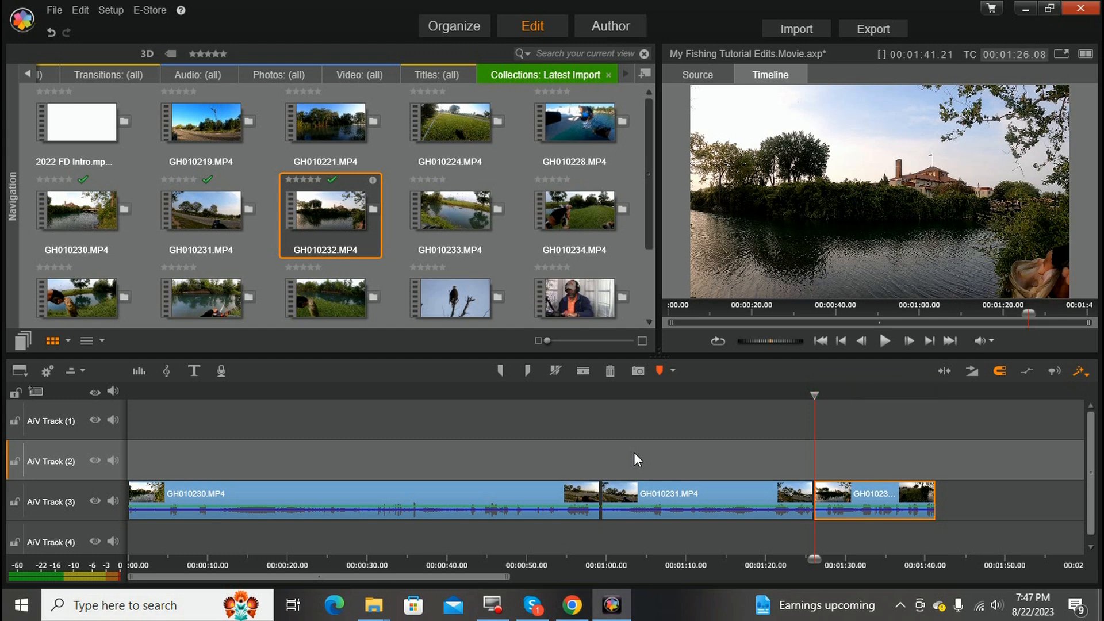
Step: Play GH010232.MP4 to its closing seconds, split it at 00:01:39.25 and delete the piece after the cut
{"action": "left_click", "coordinate": [882, 341]}
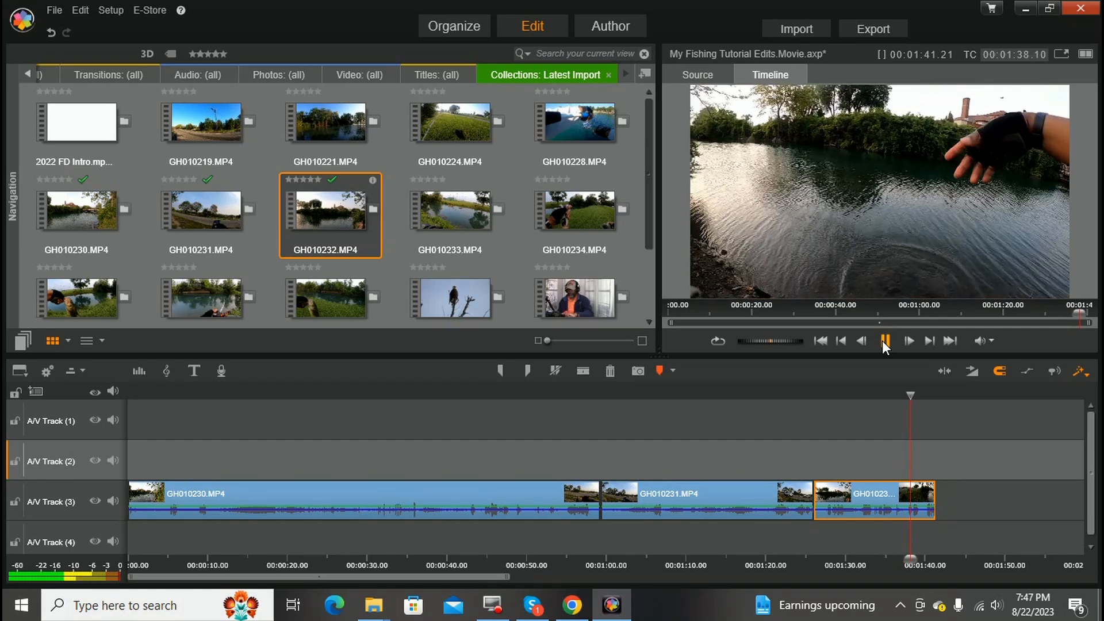
{"action": "left_click", "coordinate": [883, 341]}
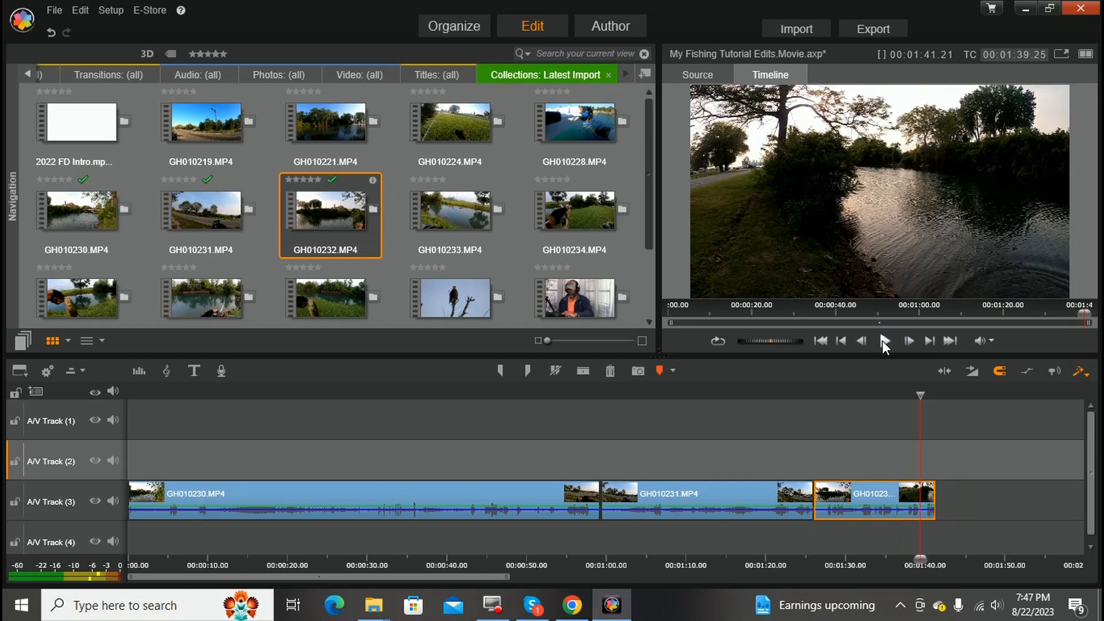
{"action": "left_click", "coordinate": [584, 371]}
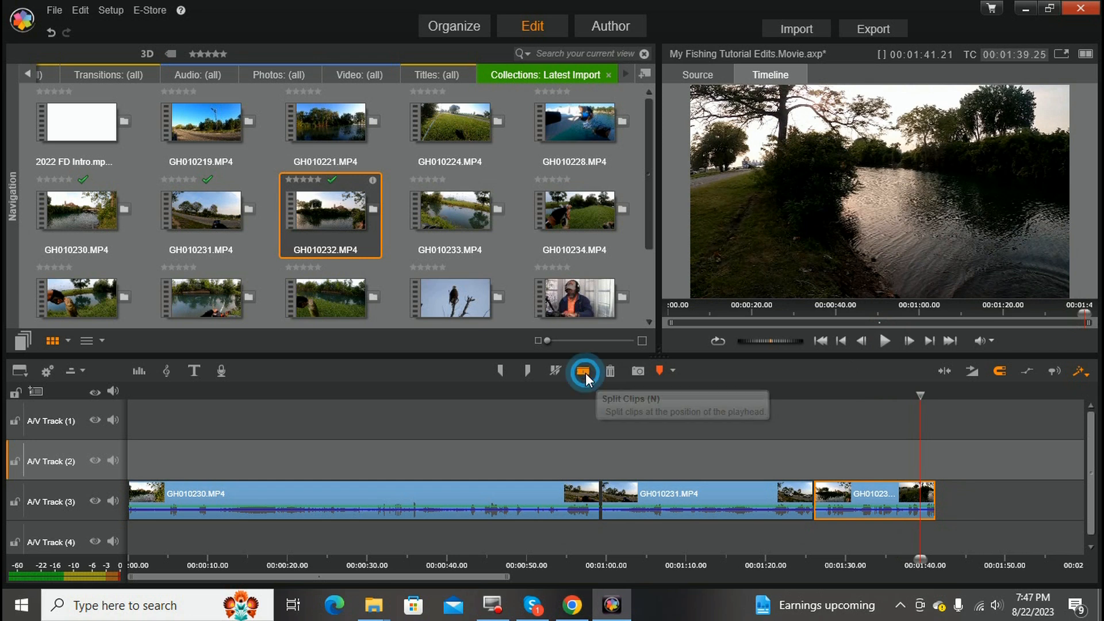
{"action": "left_click", "coordinate": [928, 502]}
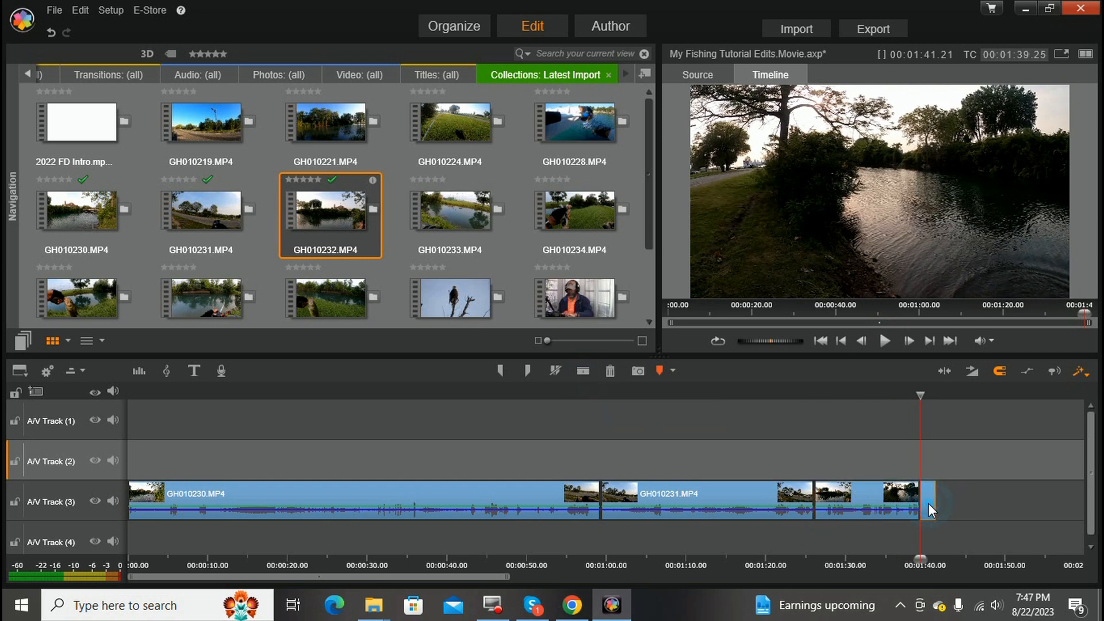
{"action": "left_click", "coordinate": [610, 371]}
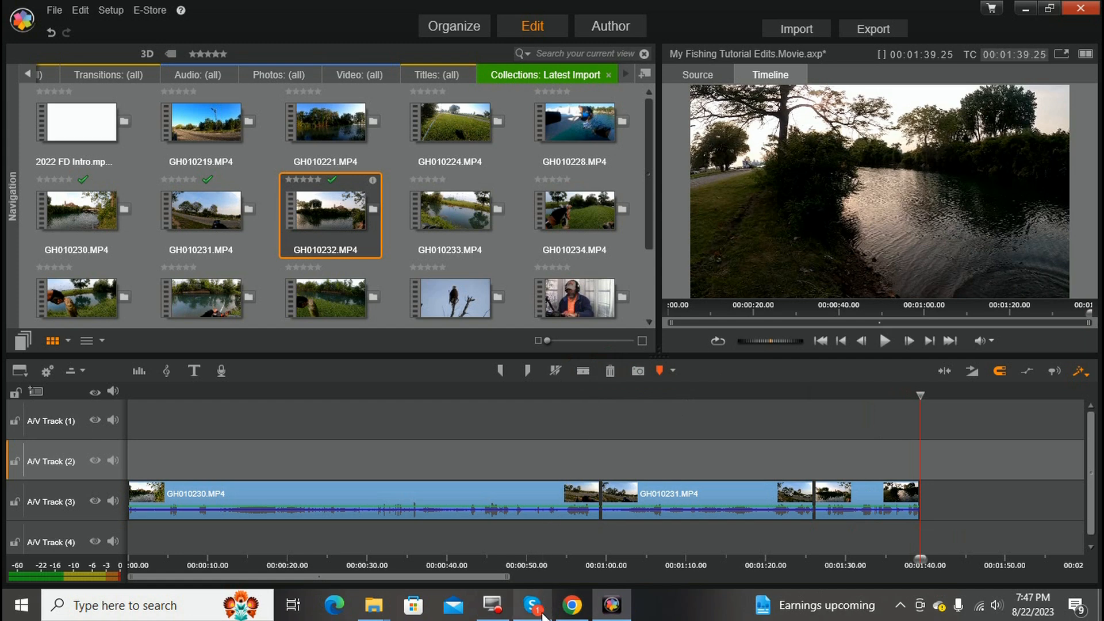
Step: Add dissolves of about one second between GH010230.MP4 and GH010231.MP4 and between GH010231.MP4 and GH010232.MP4, and dismiss the Creative Cloud notification
{"action": "mouse_move", "coordinate": [572, 605]}
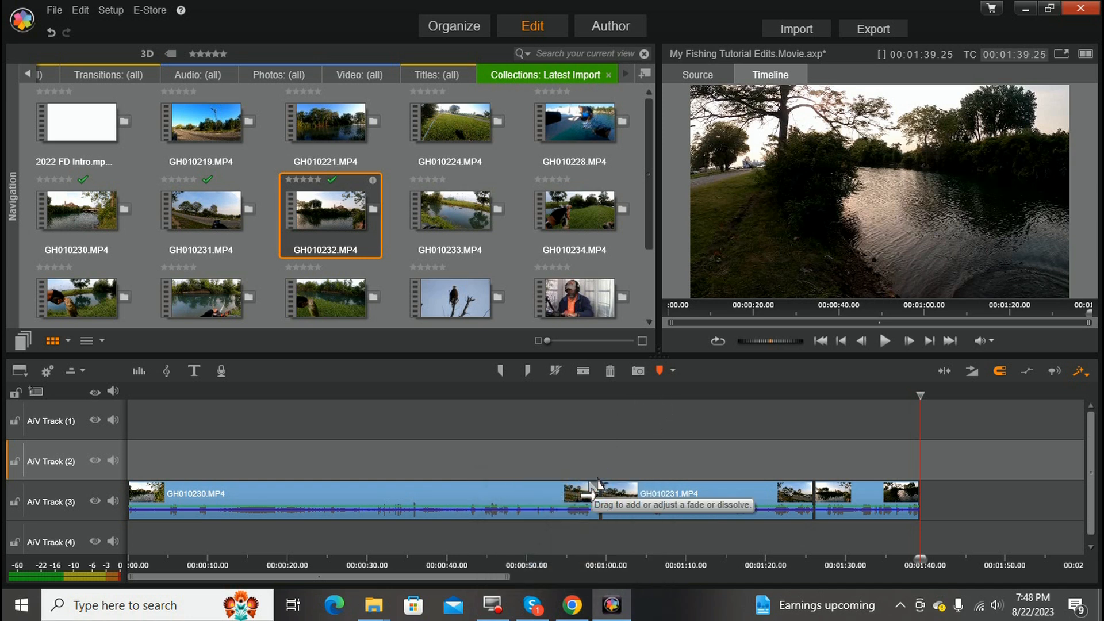
{"action": "left_click_drag", "start_coordinate": [588, 493], "coordinate": [585, 493]}
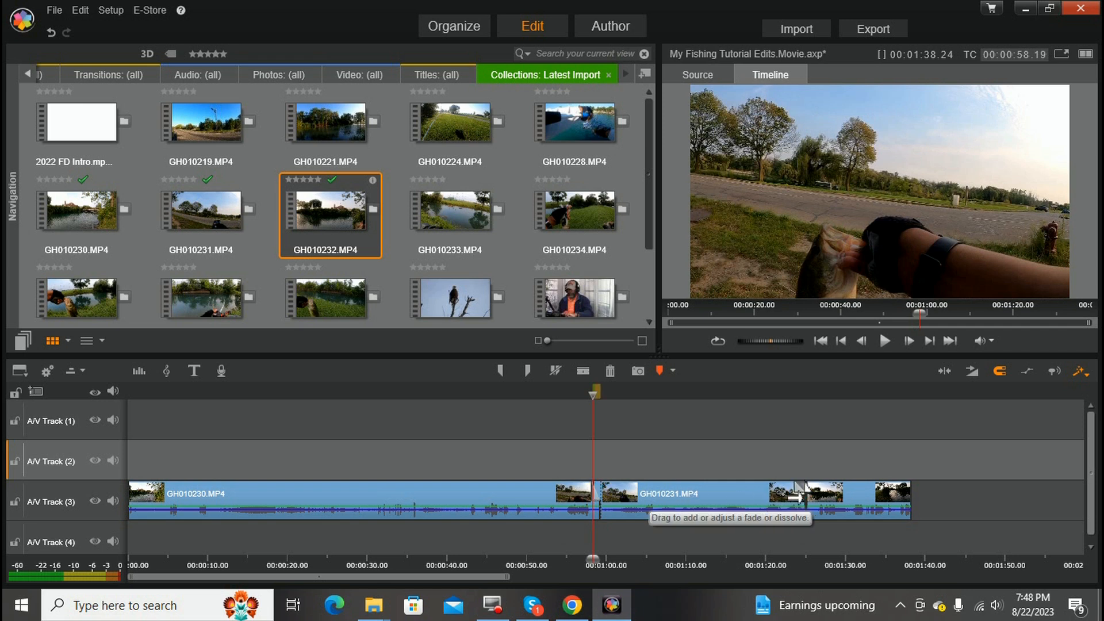
{"action": "left_click_drag", "start_coordinate": [796, 494], "coordinate": [792, 494]}
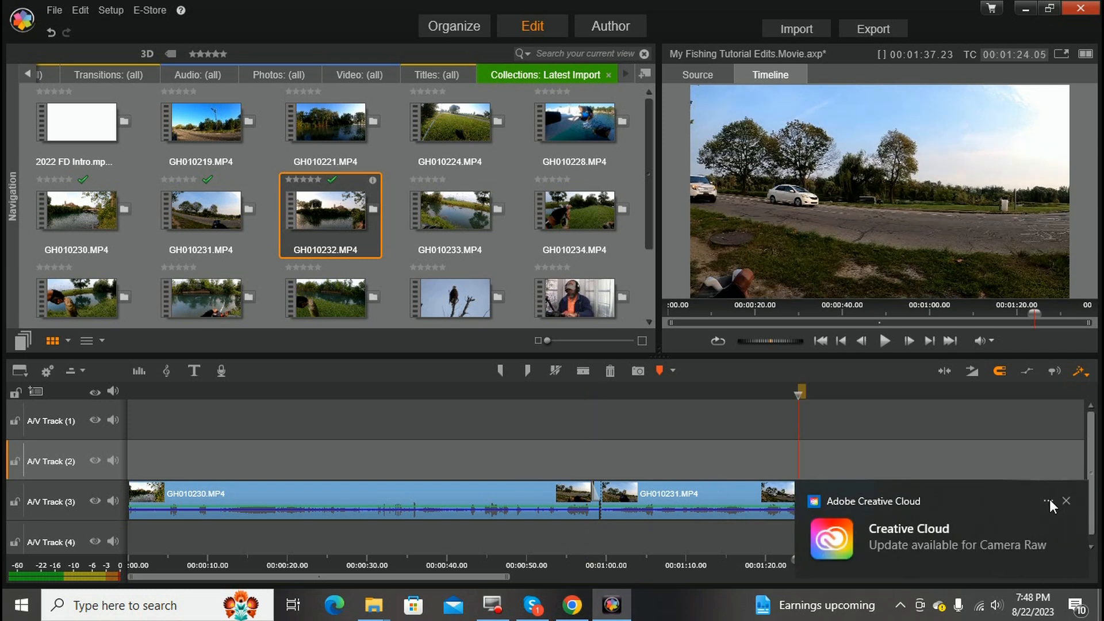
{"action": "left_click", "coordinate": [1067, 499]}
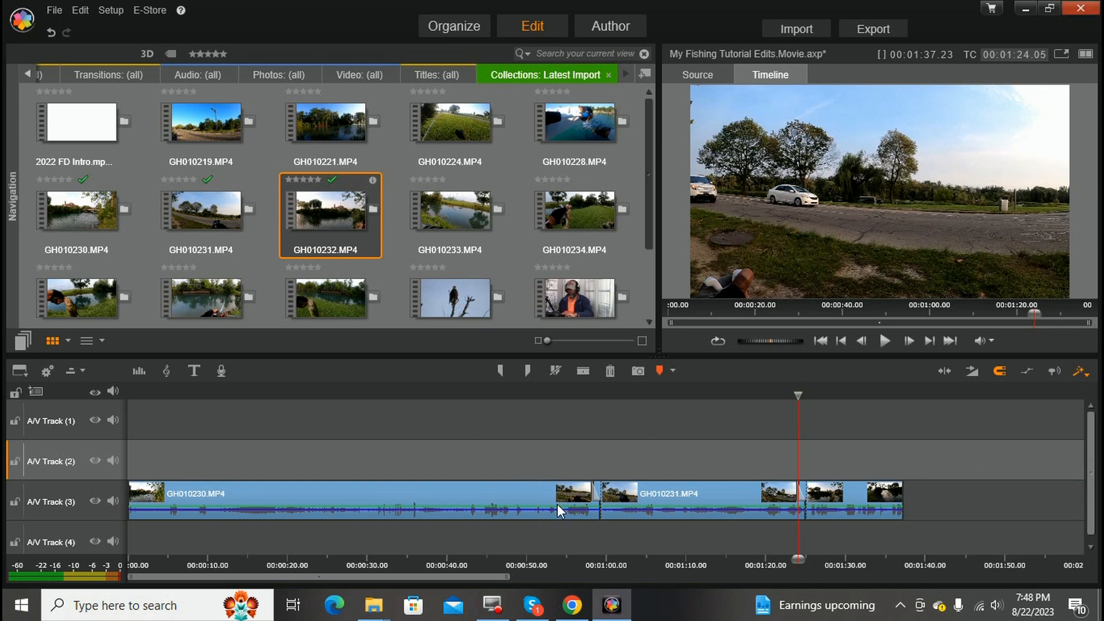
Step: Play the timeline from 00:00:54.28 to the end to check both dissolves, and save the movie project
{"action": "left_click", "coordinate": [562, 559]}
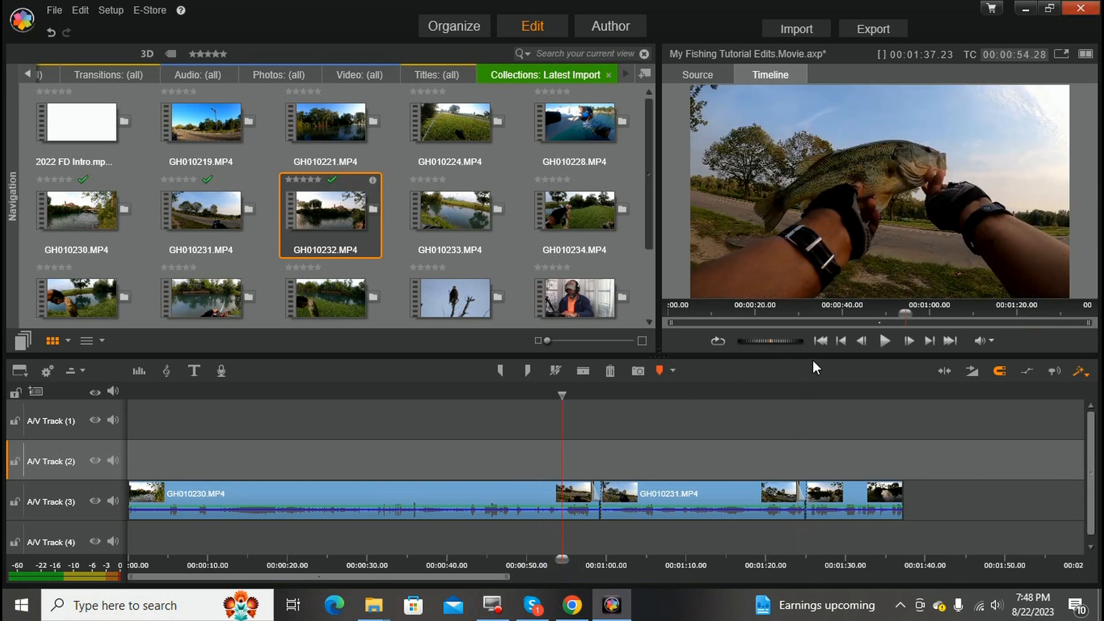
{"action": "left_click", "coordinate": [884, 340]}
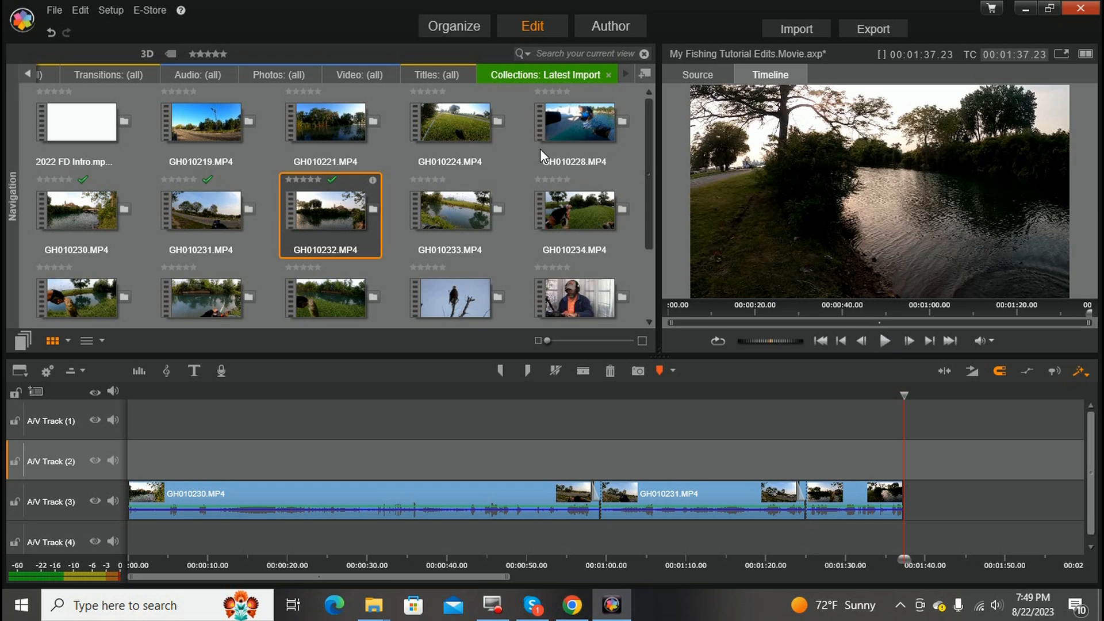
{"action": "left_click", "coordinate": [56, 12]}
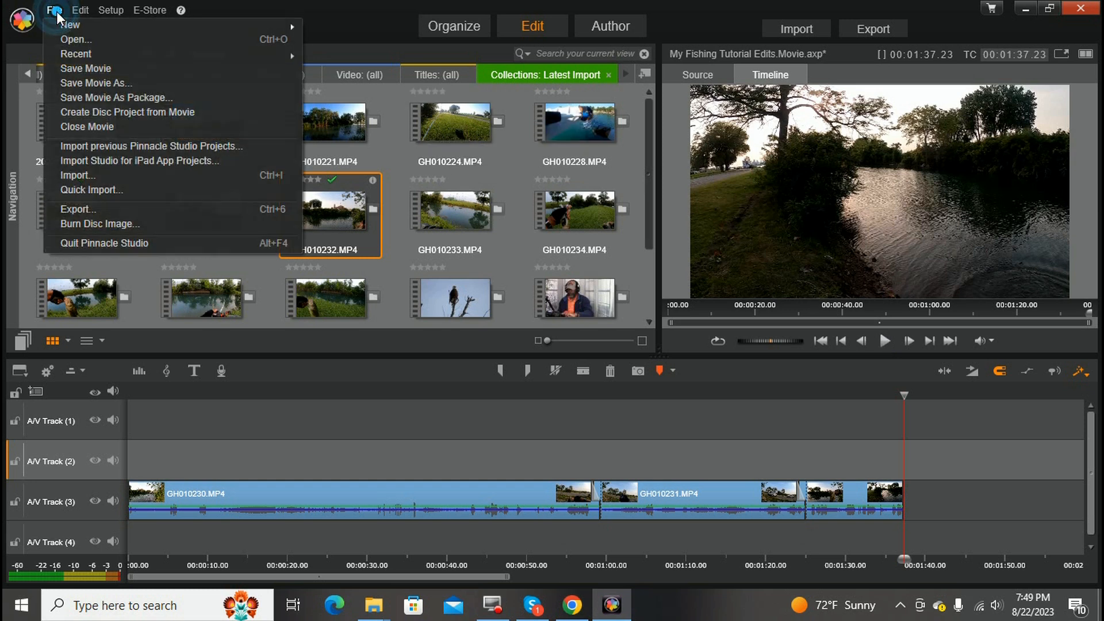
{"action": "left_click", "coordinate": [82, 66]}
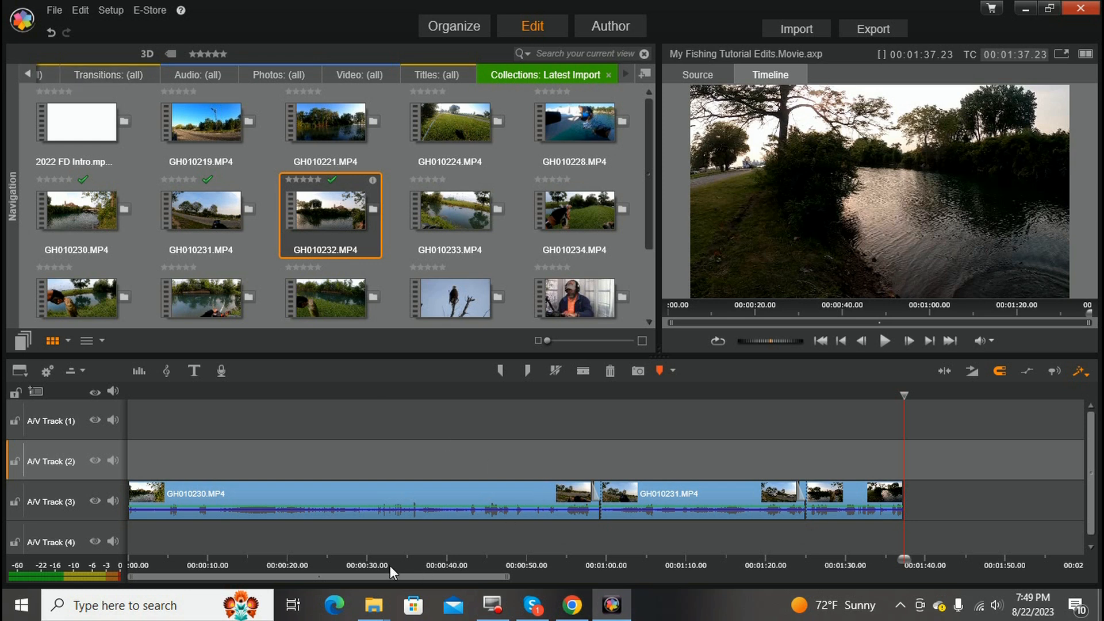
Step: Add the clip GH010233.MP4 to A/V Track (3) directly after GH010232.MP4
{"action": "left_click_drag", "start_coordinate": [393, 581], "coordinate": [543, 595]}
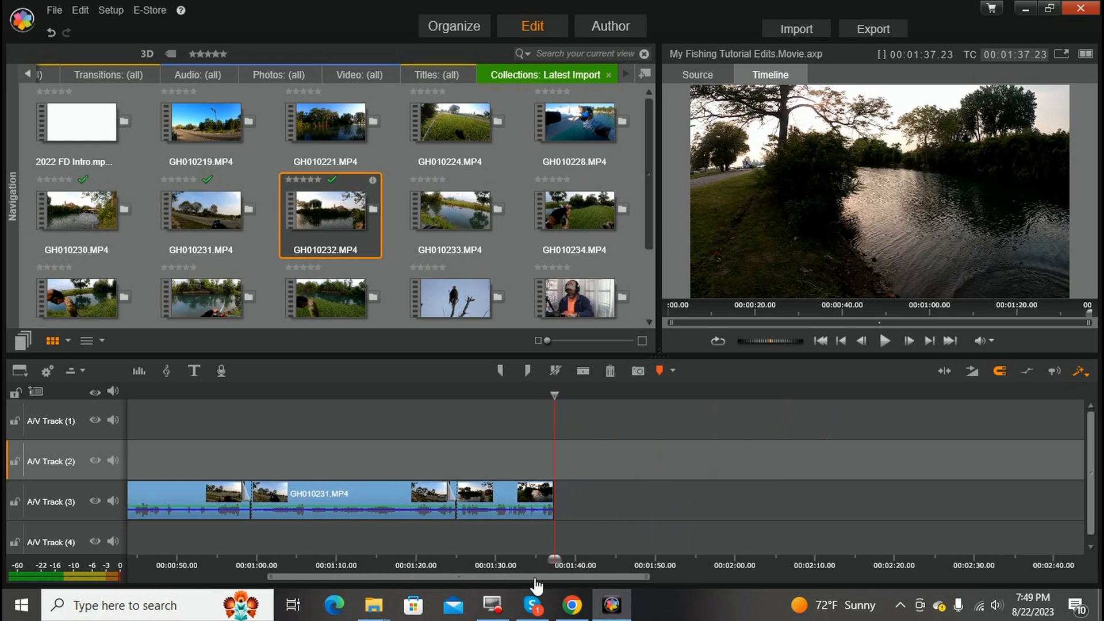
{"action": "mouse_move", "coordinate": [461, 205]}
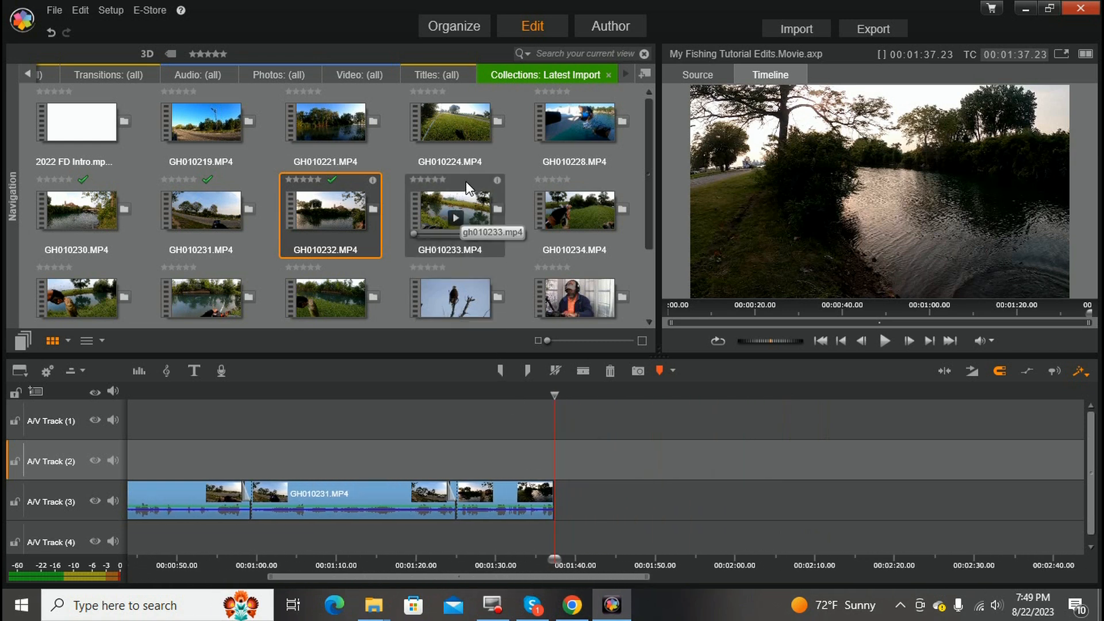
{"action": "left_click", "coordinate": [466, 181]}
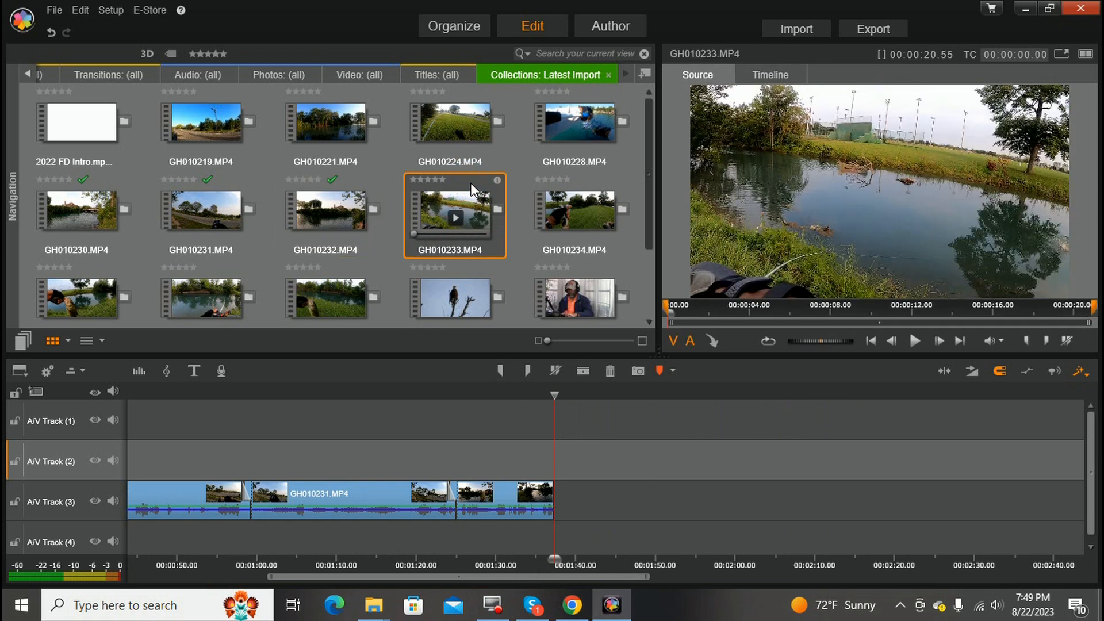
{"action": "left_click_drag", "start_coordinate": [470, 183], "coordinate": [568, 487]}
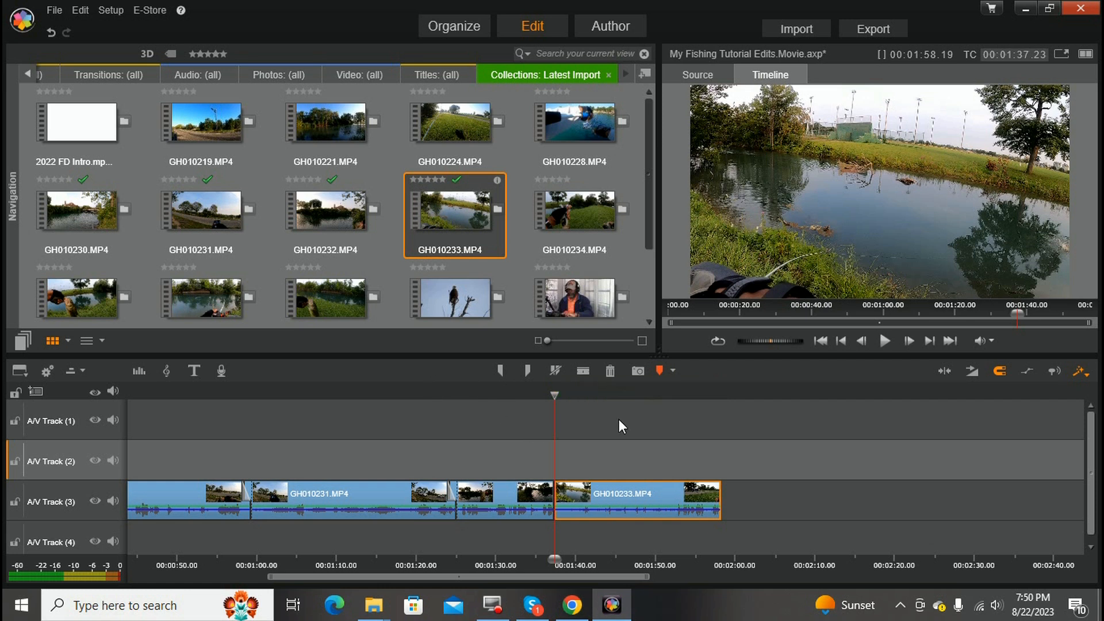
Step: Play GH010233.MP4 to find the end of its usable footage, split it at 00:01:52.19 and delete the piece after the cut
{"action": "left_click", "coordinate": [884, 341]}
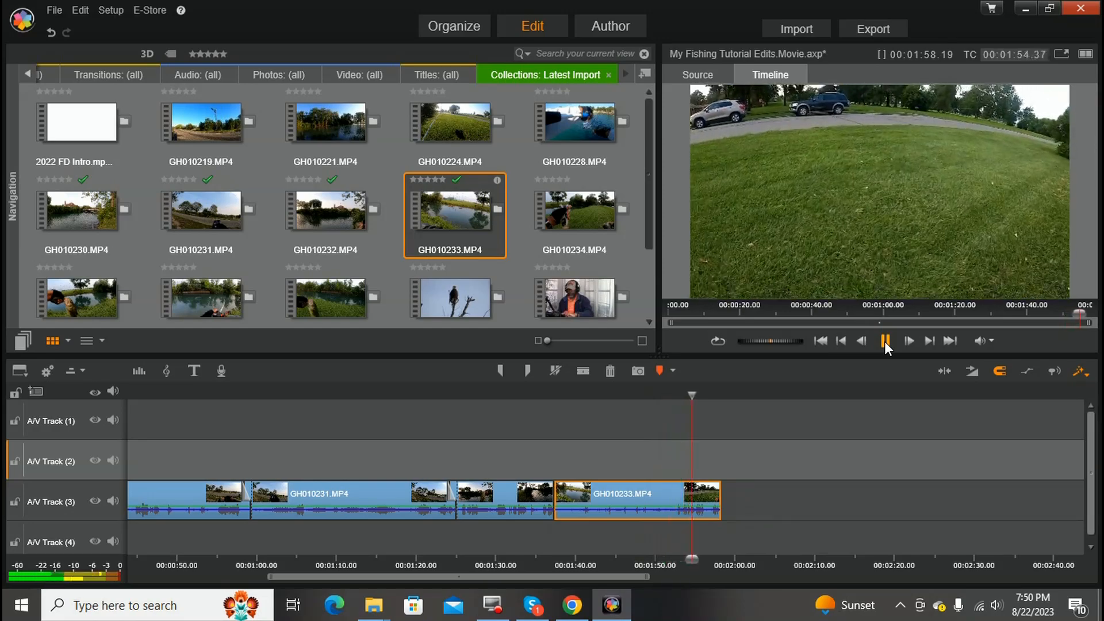
{"action": "left_click", "coordinate": [885, 340]}
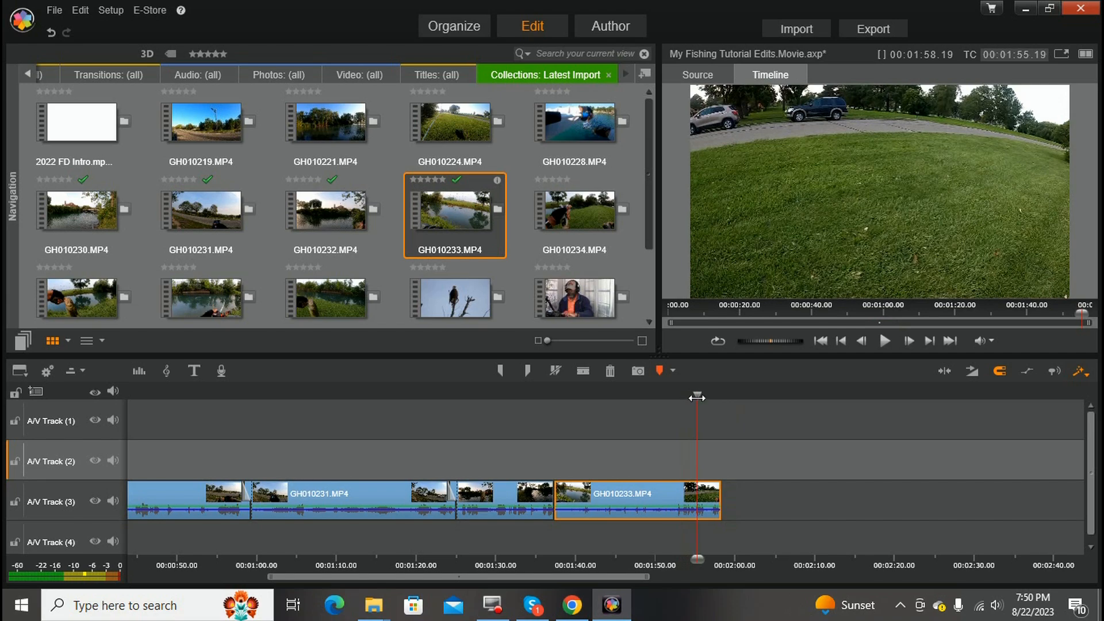
{"action": "left_click_drag", "start_coordinate": [695, 396], "coordinate": [635, 395]}
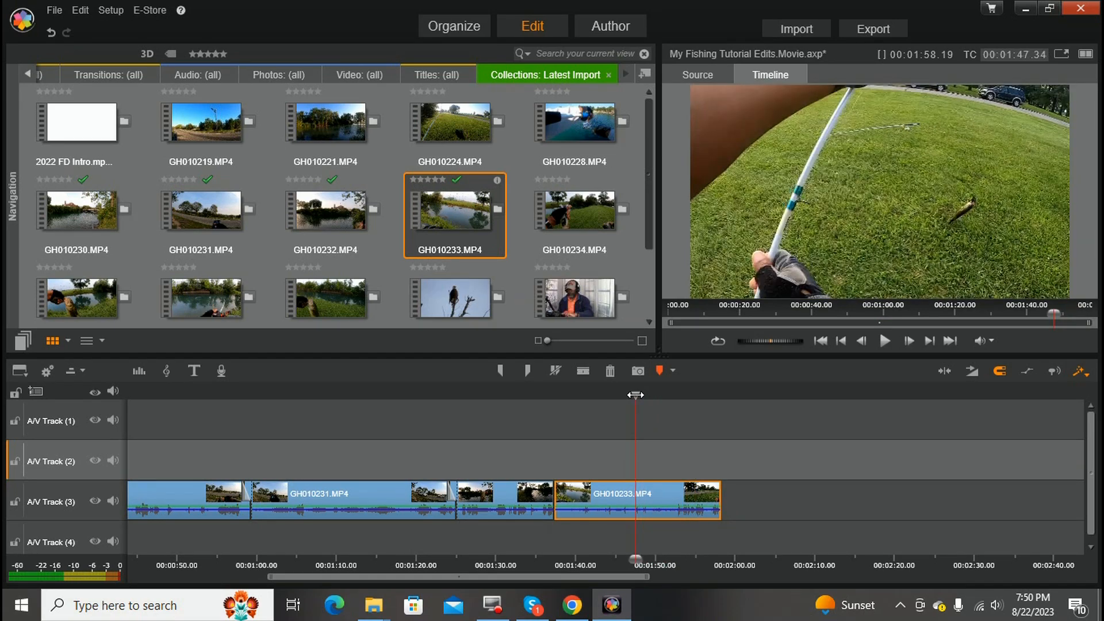
{"action": "left_click", "coordinate": [885, 341]}
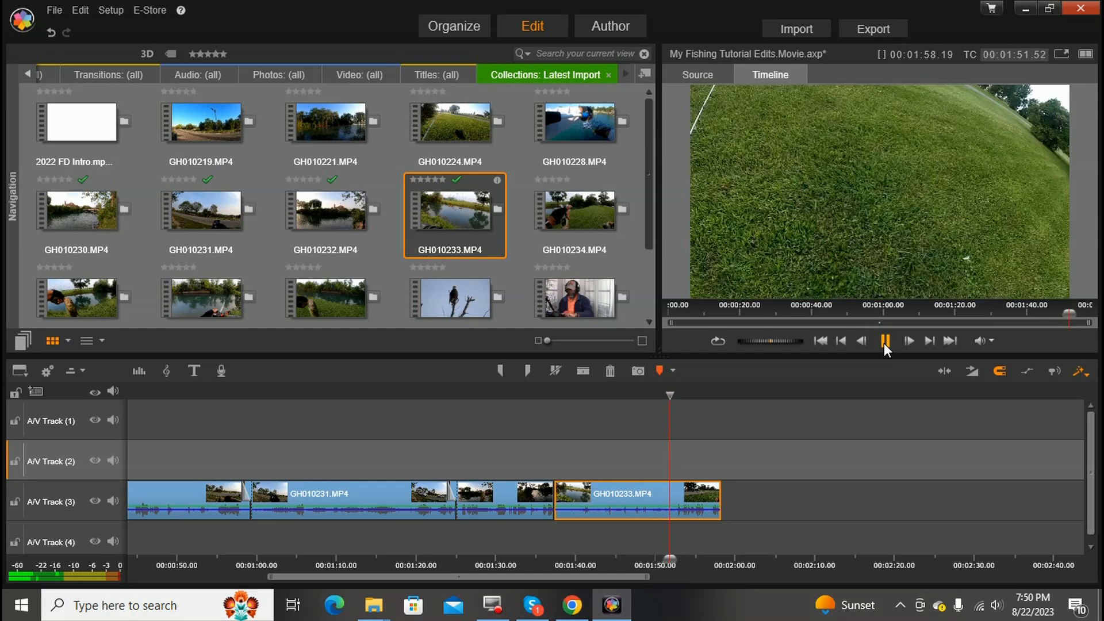
{"action": "left_click", "coordinate": [885, 342]}
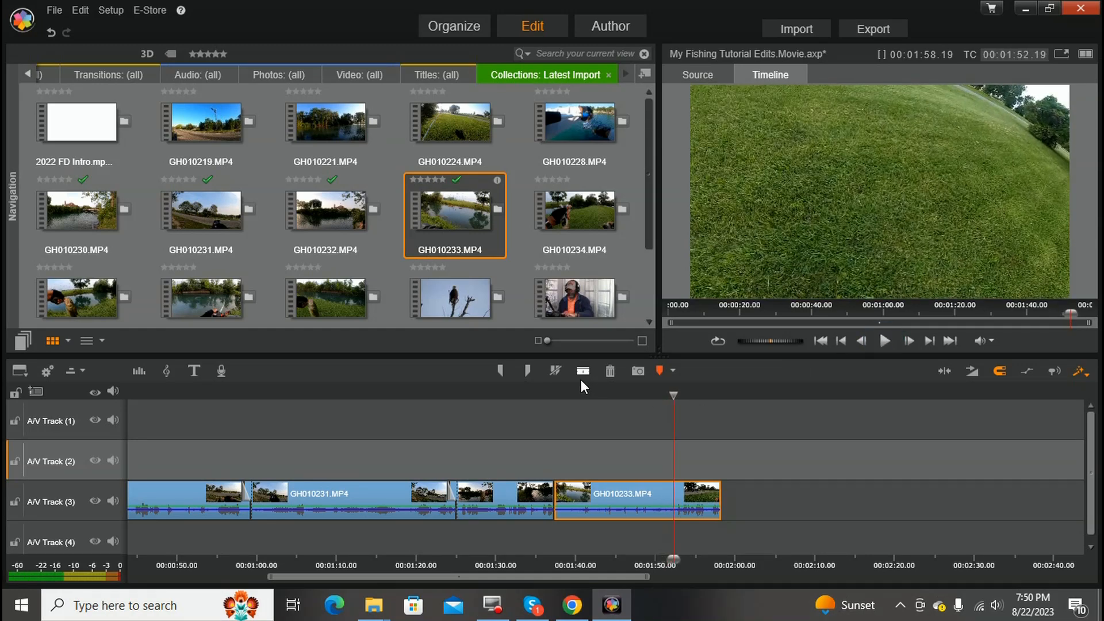
{"action": "left_click", "coordinate": [583, 371]}
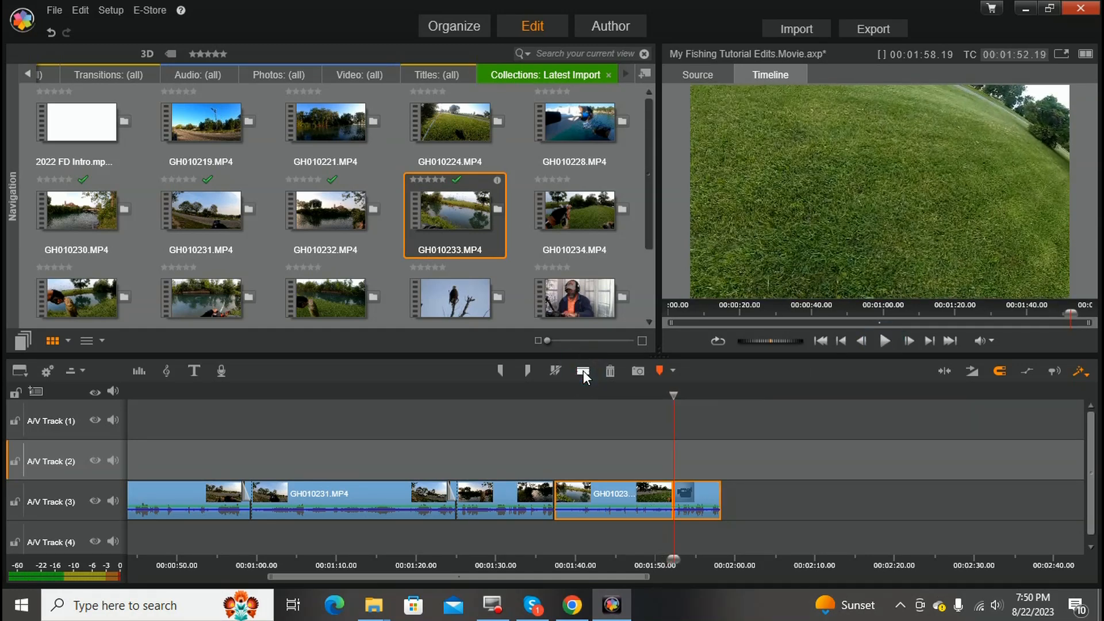
{"action": "left_click", "coordinate": [695, 495]}
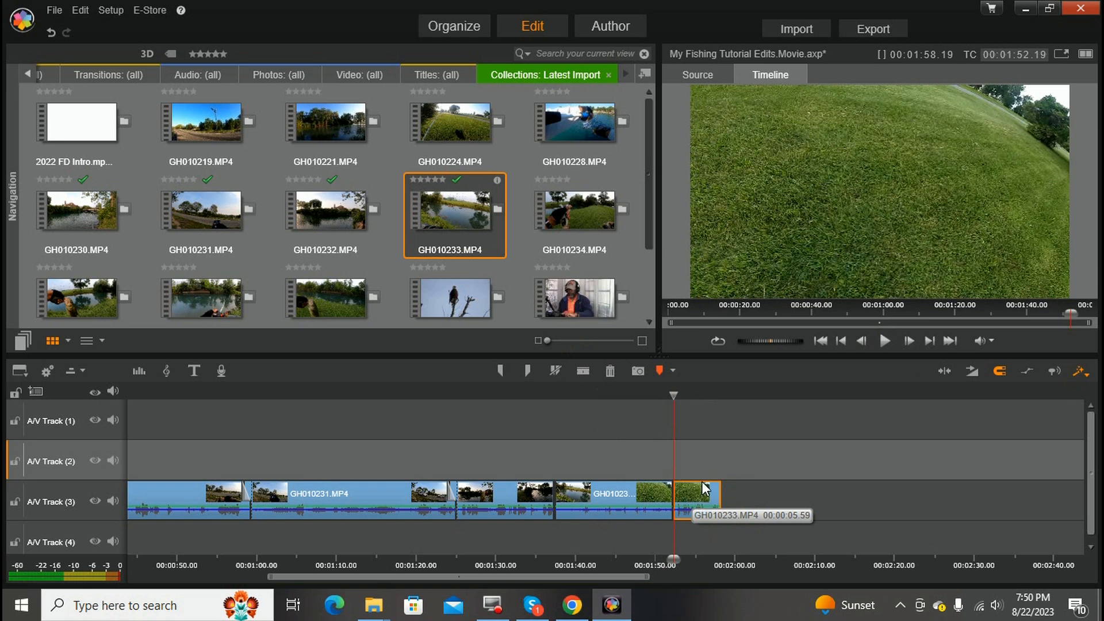
{"action": "left_click", "coordinate": [611, 372]}
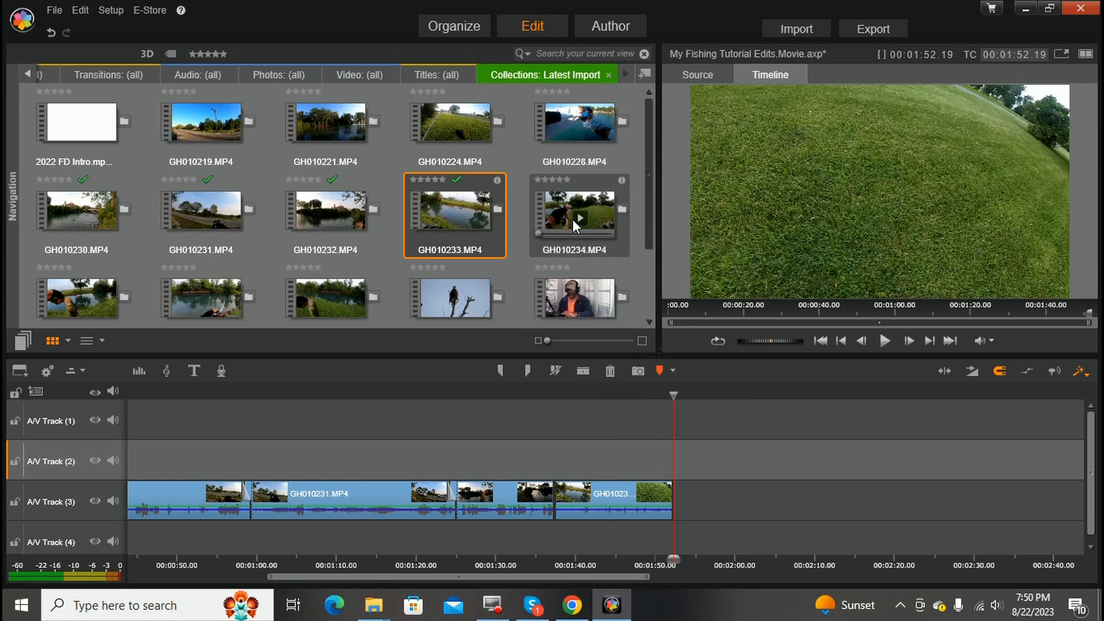
Step: Add the clip GH010234.MP4 to A/V Track (3) directly after GH010233.MP4 and play it to its closing seconds
{"action": "left_click", "coordinate": [592, 186]}
{"action": "left_click_drag", "start_coordinate": [591, 184], "coordinate": [684, 487]}
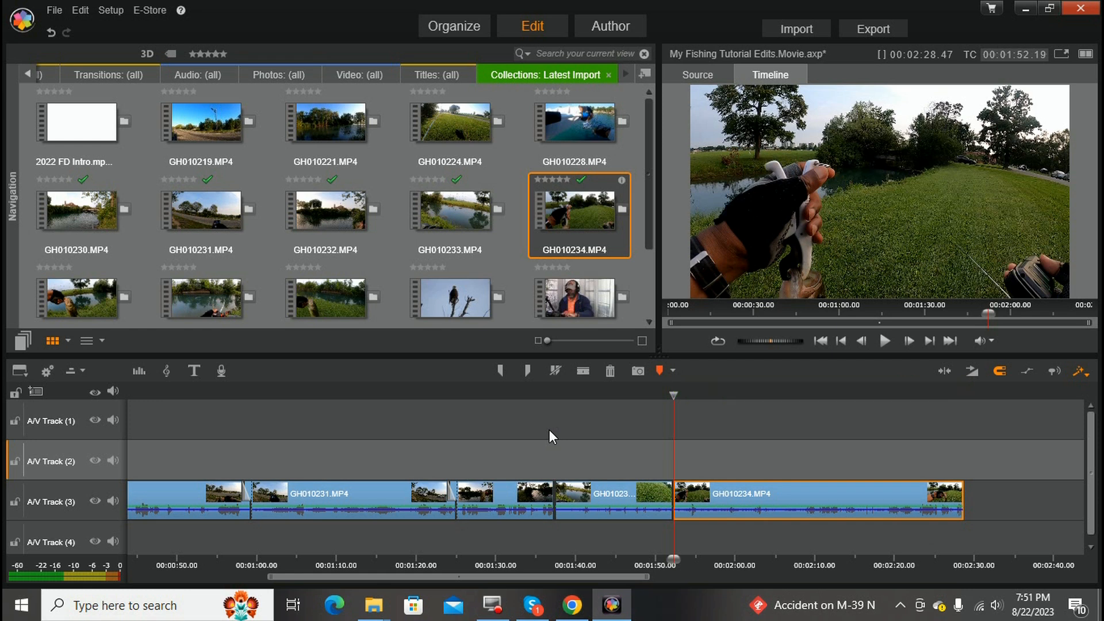
{"action": "left_click", "coordinate": [885, 342]}
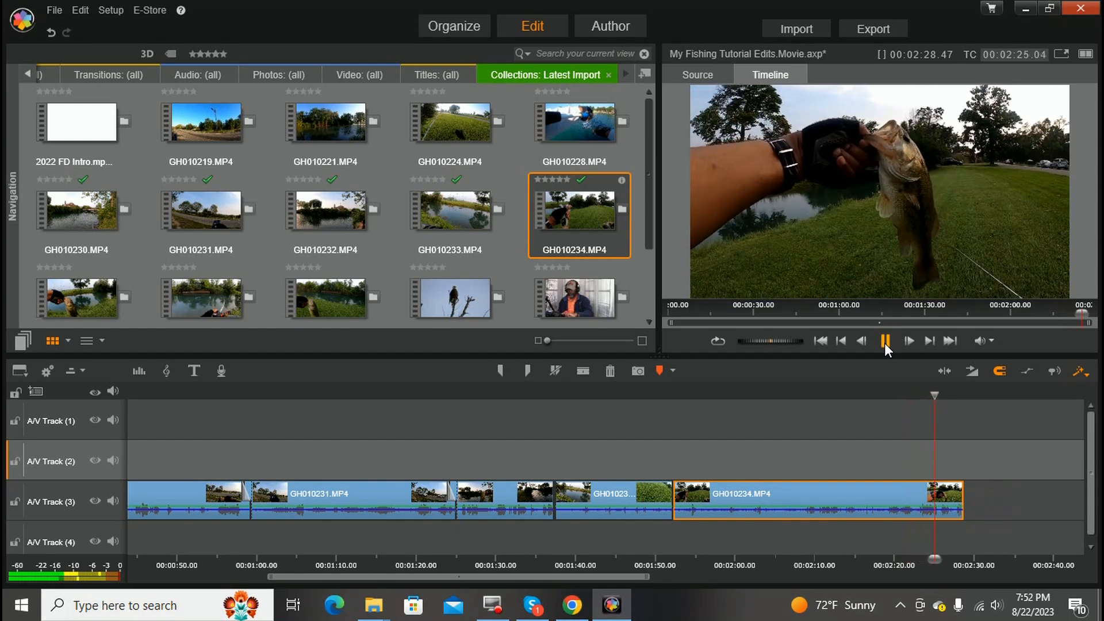
{"action": "left_click", "coordinate": [885, 345]}
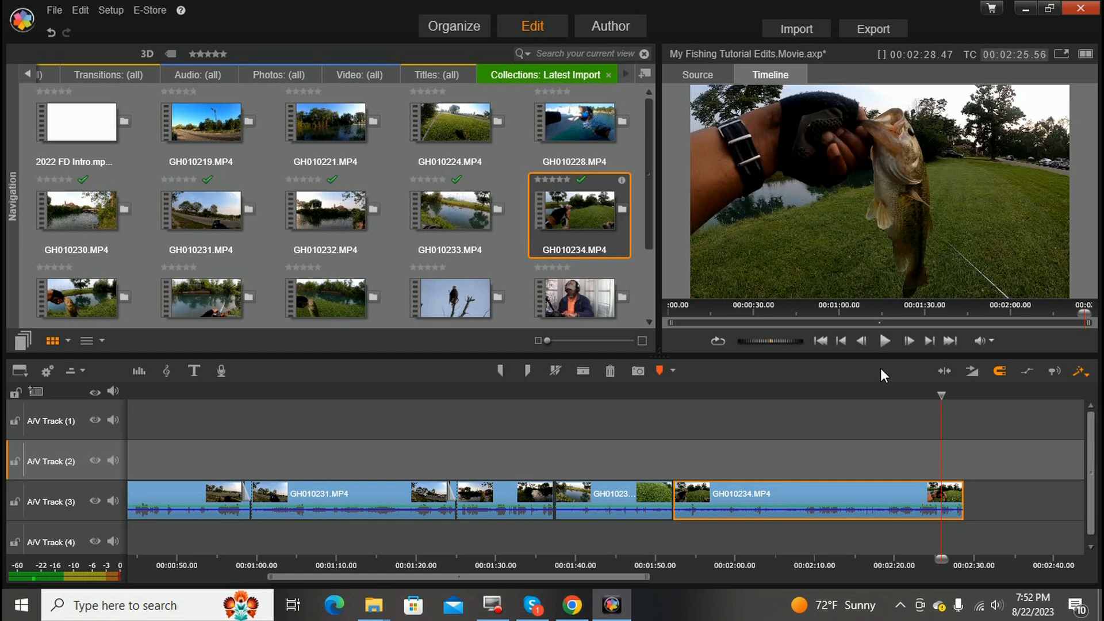
Step: Split GH010234.MP4 at 00:02:25.36 and delete the piece after the cut
{"action": "left_click", "coordinate": [941, 394]}
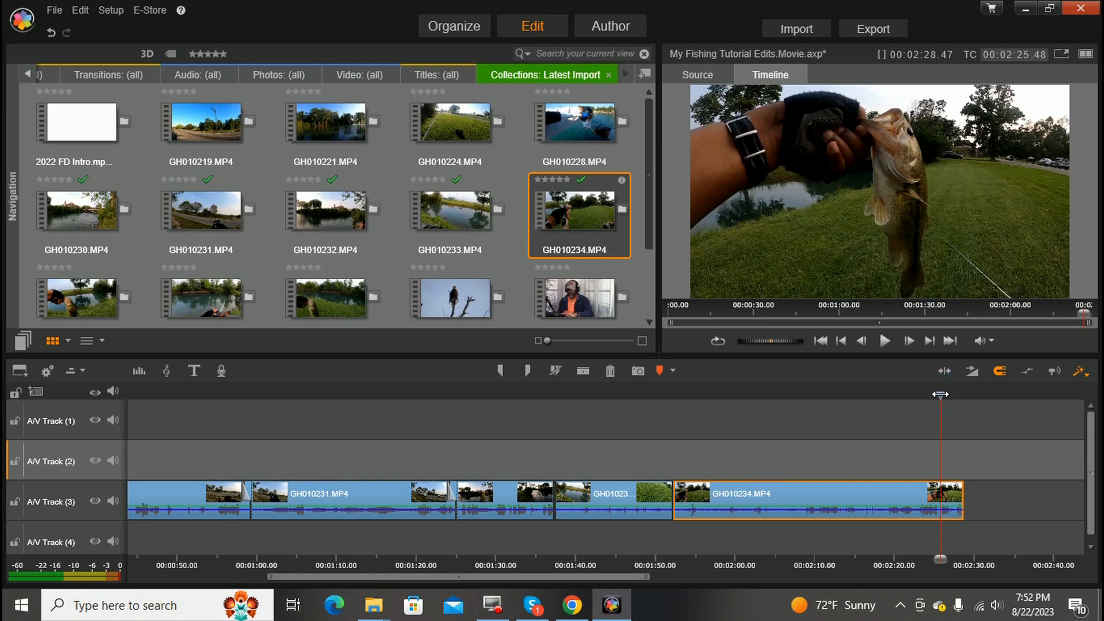
{"action": "left_click_drag", "start_coordinate": [940, 394], "coordinate": [938, 395]}
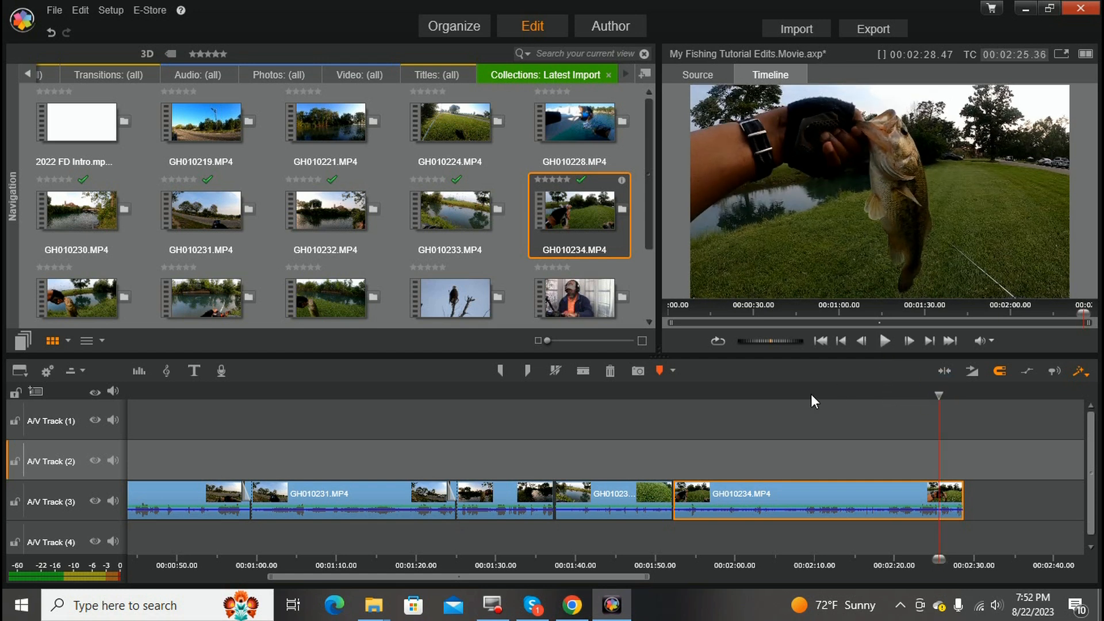
{"action": "left_click", "coordinate": [583, 371]}
{"action": "left_click", "coordinate": [952, 499]}
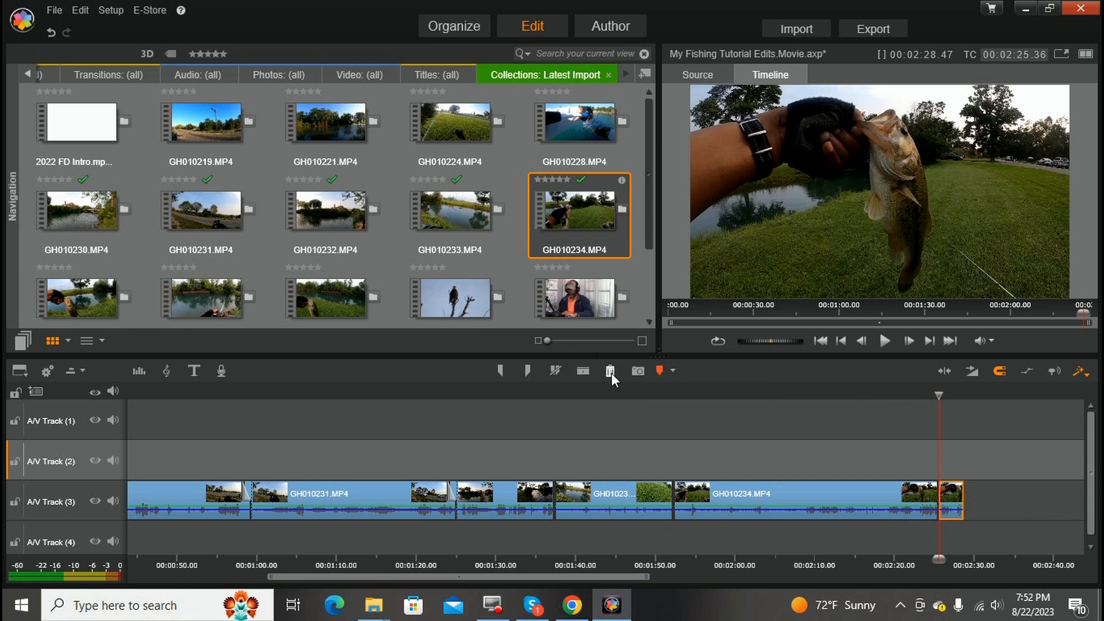
{"action": "left_click", "coordinate": [611, 371]}
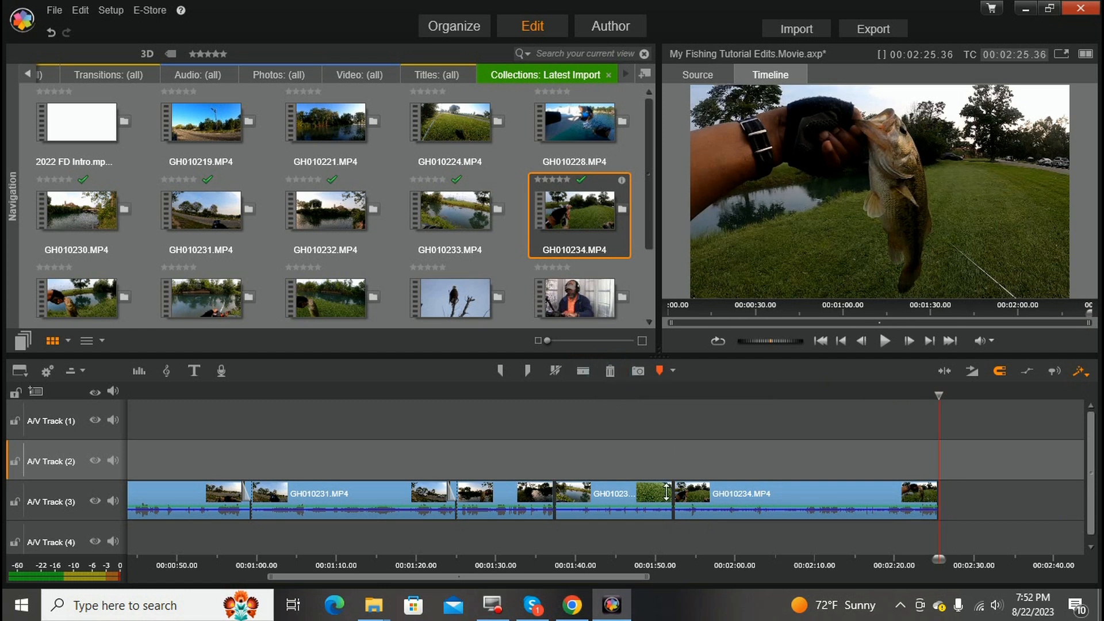
Step: Search the transitions for "fish" and apply PLS-Gone Fishin between GH010232.MP4 and GH010233.MP4
{"action": "left_click", "coordinate": [608, 502]}
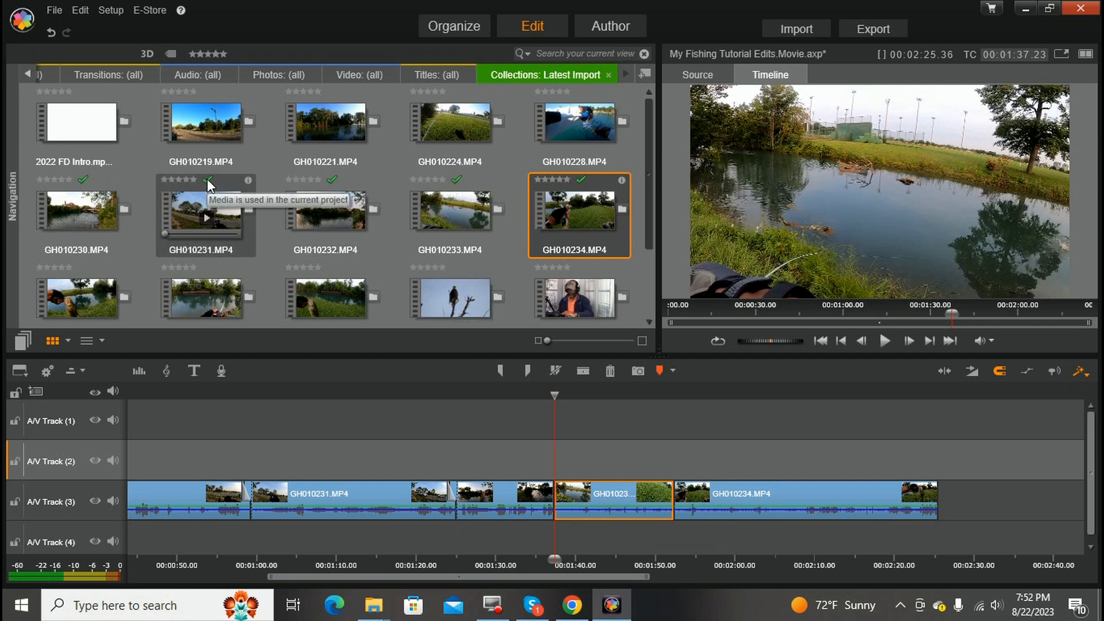
{"action": "left_click", "coordinate": [103, 74]}
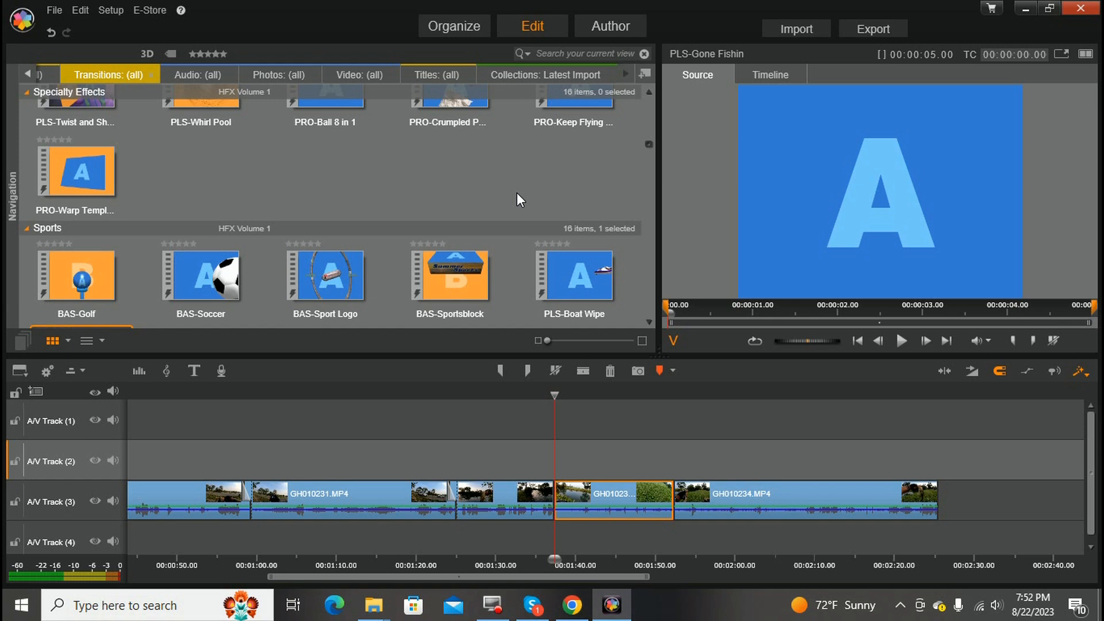
{"action": "left_click", "coordinate": [556, 52]}
{"action": "type", "text": "fish"}
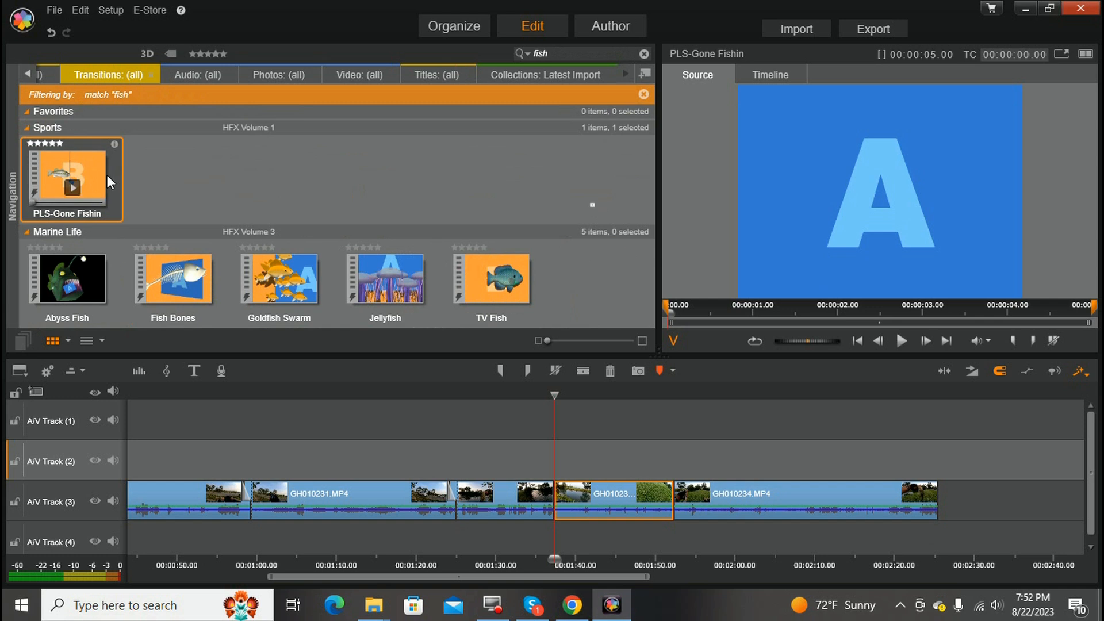
{"action": "mouse_move", "coordinate": [97, 143]}
{"action": "left_mouse_down"}
{"action": "mouse_move", "coordinate": [419, 368]}
{"action": "mouse_move", "coordinate": [557, 437]}
{"action": "mouse_move", "coordinate": [544, 492]}
{"action": "left_mouse_up"}
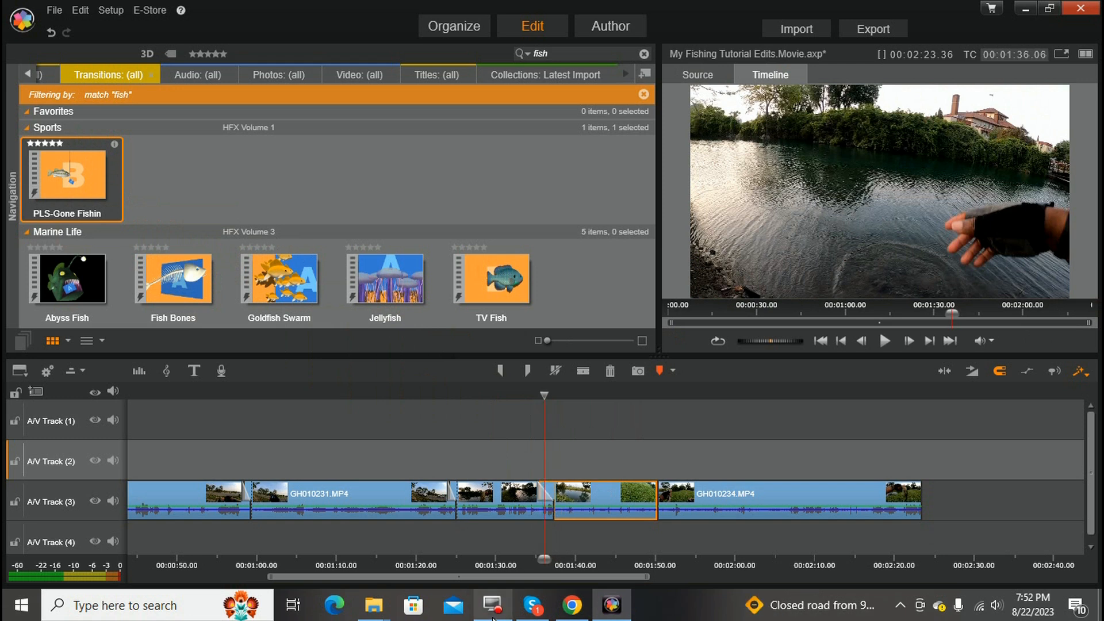
Step: Play the timeline from 00:01:33.16 to check the PLS-Gone Fishin transition
{"action": "mouse_move", "coordinate": [493, 618]}
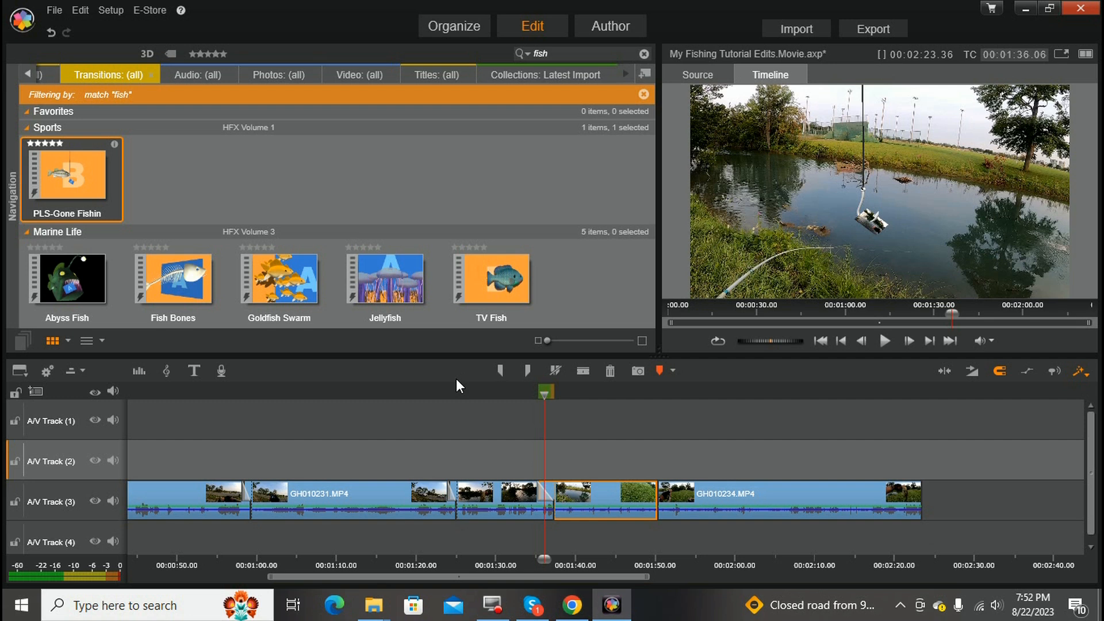
{"action": "left_click", "coordinate": [545, 395]}
{"action": "left_click_drag", "start_coordinate": [545, 396], "coordinate": [521, 396]}
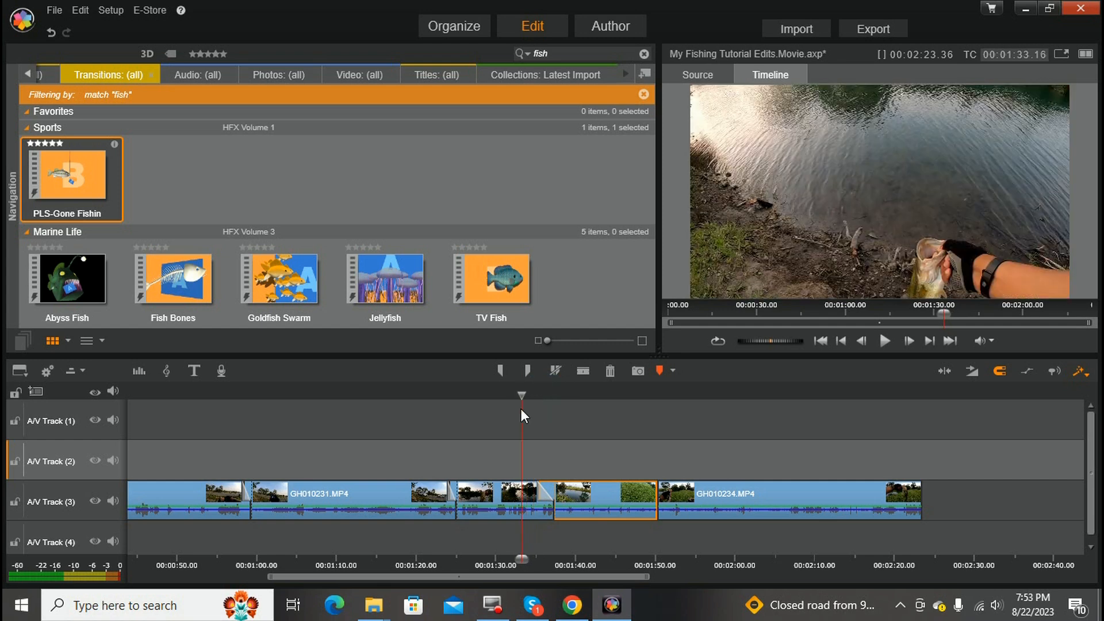
{"action": "left_click", "coordinate": [885, 341]}
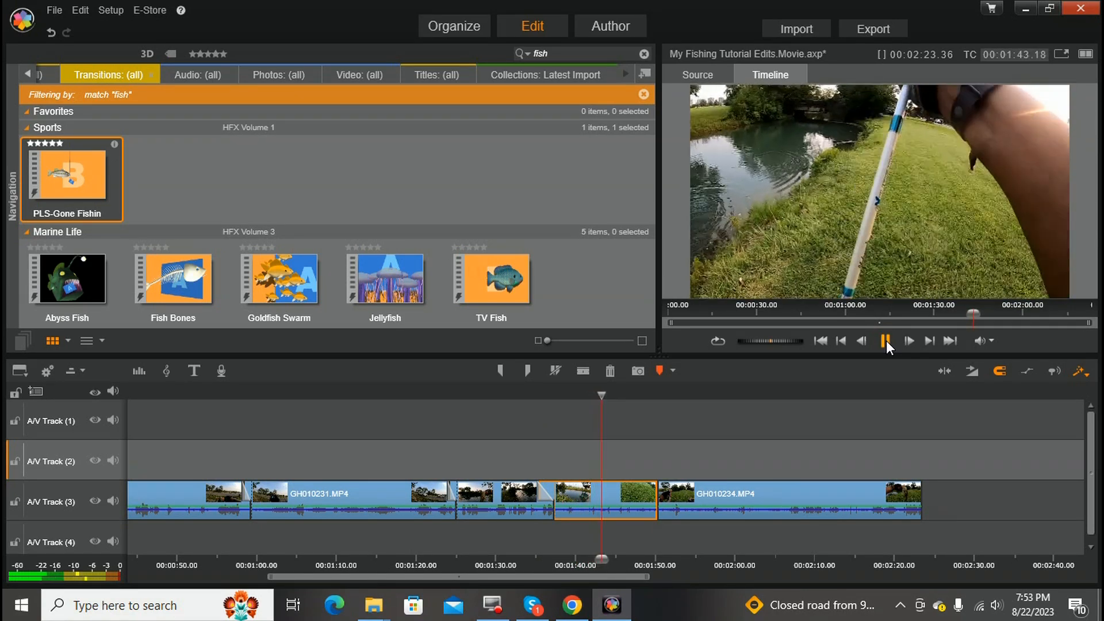
{"action": "left_click", "coordinate": [885, 341]}
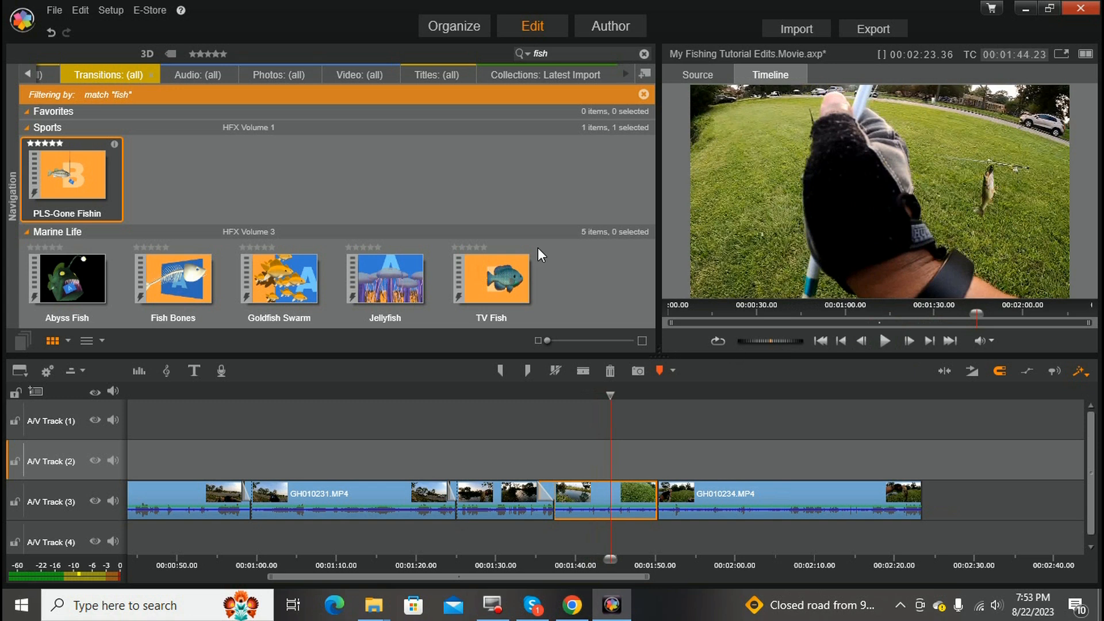
Step: Clear the transition search, return to the Latest Import collection and add a dissolve of about one second between GH010233.MP4 and GH010234.MP4
{"action": "left_click", "coordinate": [643, 54]}
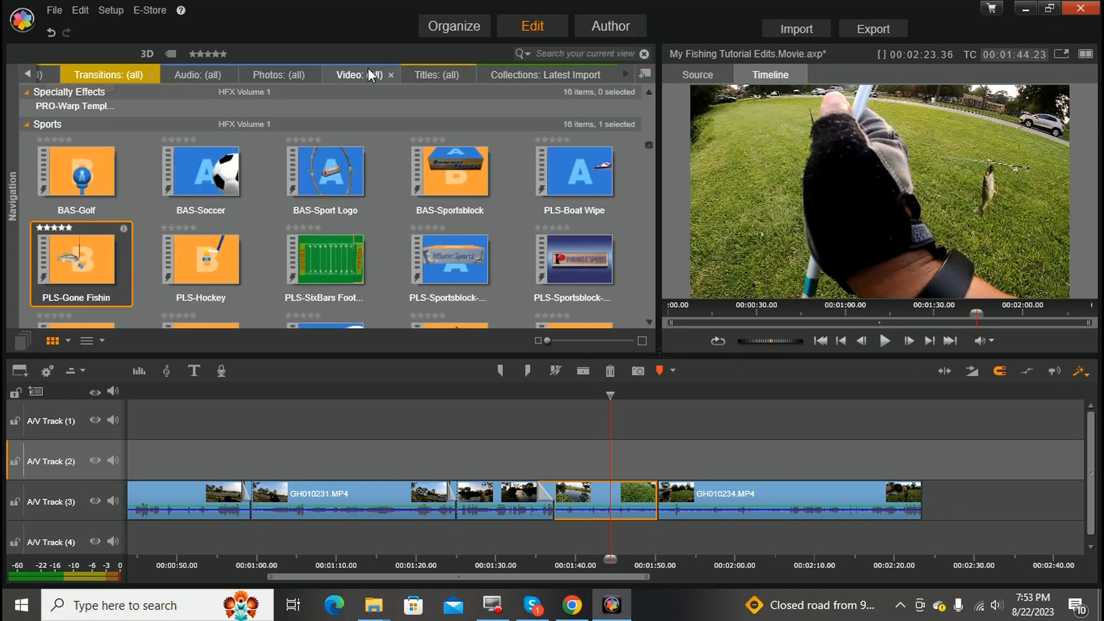
{"action": "left_click", "coordinate": [344, 73]}
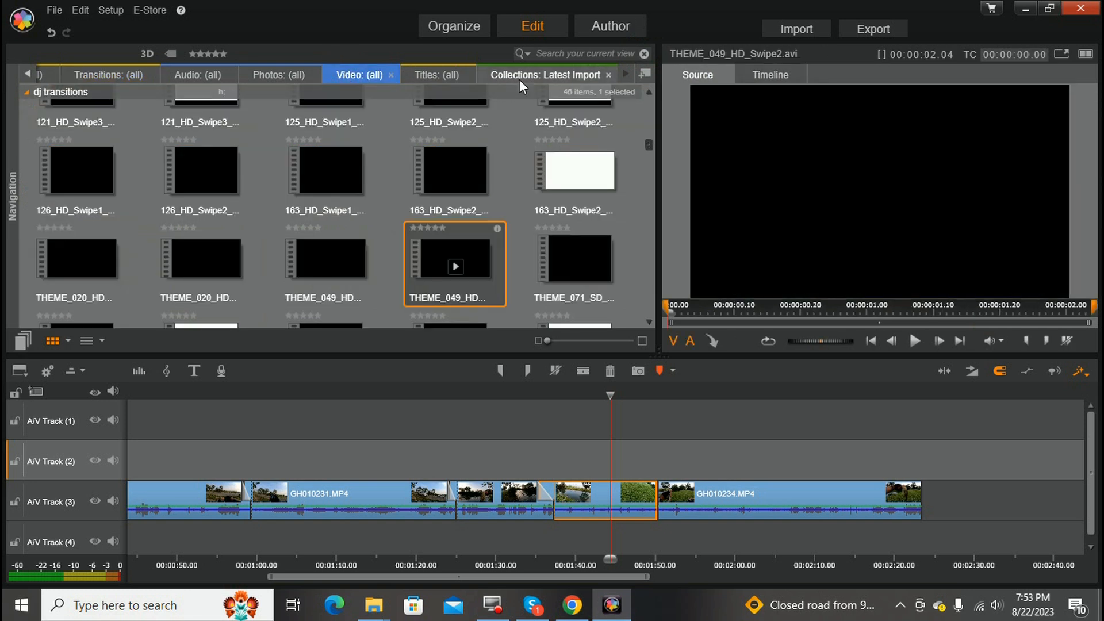
{"action": "left_click", "coordinate": [523, 76]}
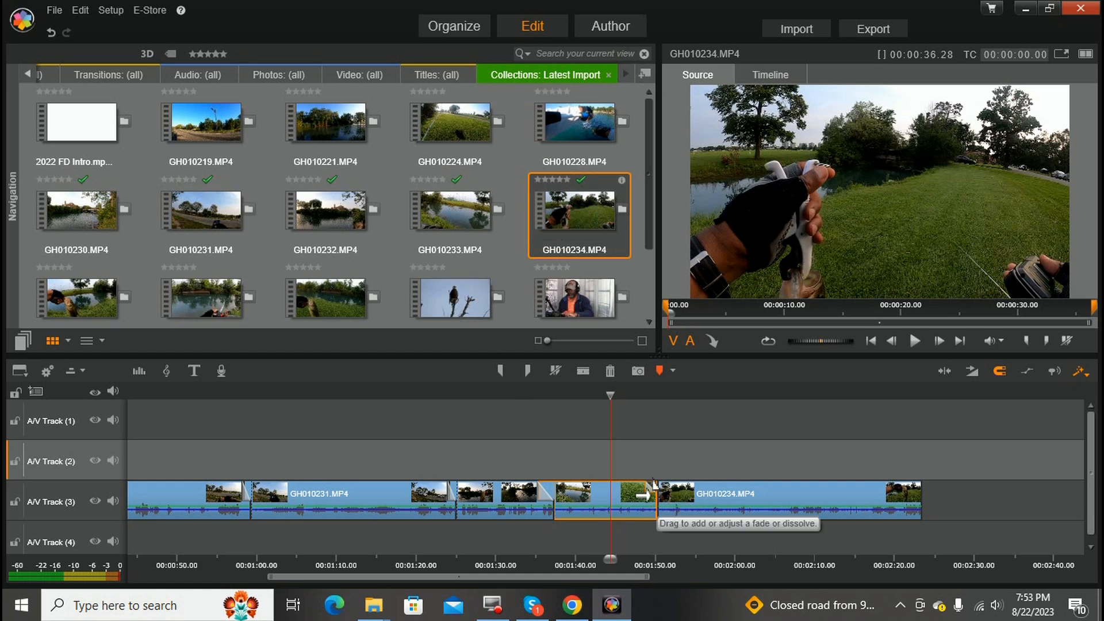
{"action": "left_click_drag", "start_coordinate": [655, 486], "coordinate": [640, 490]}
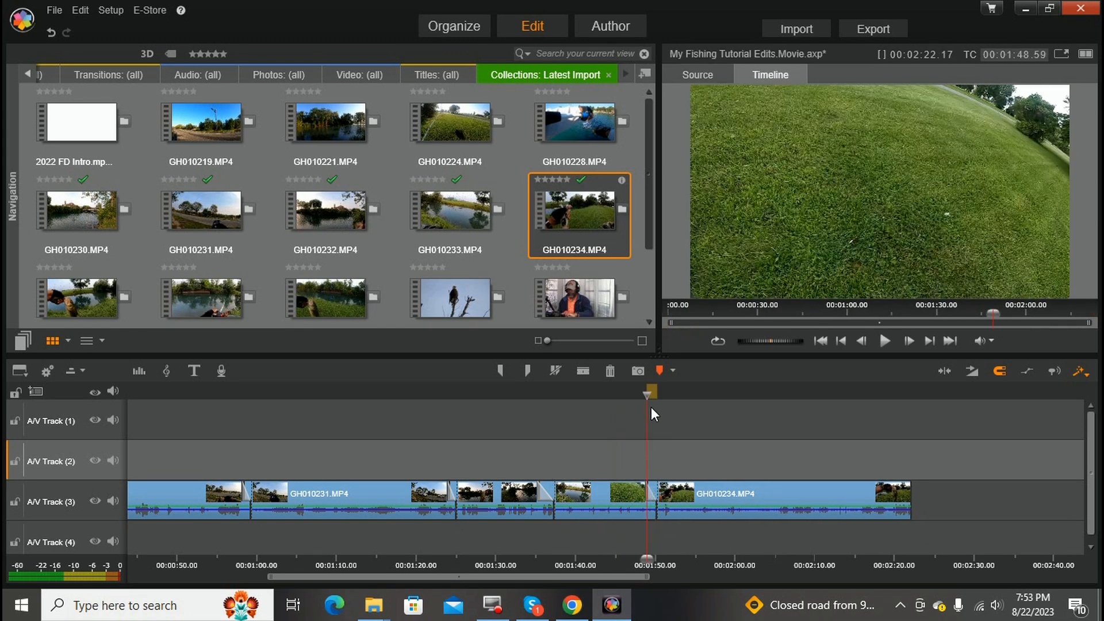
Step: Play the timeline from 00:01:46.58 to check the dissolve into GH010234.MP4
{"action": "left_click_drag", "start_coordinate": [646, 396], "coordinate": [630, 396]}
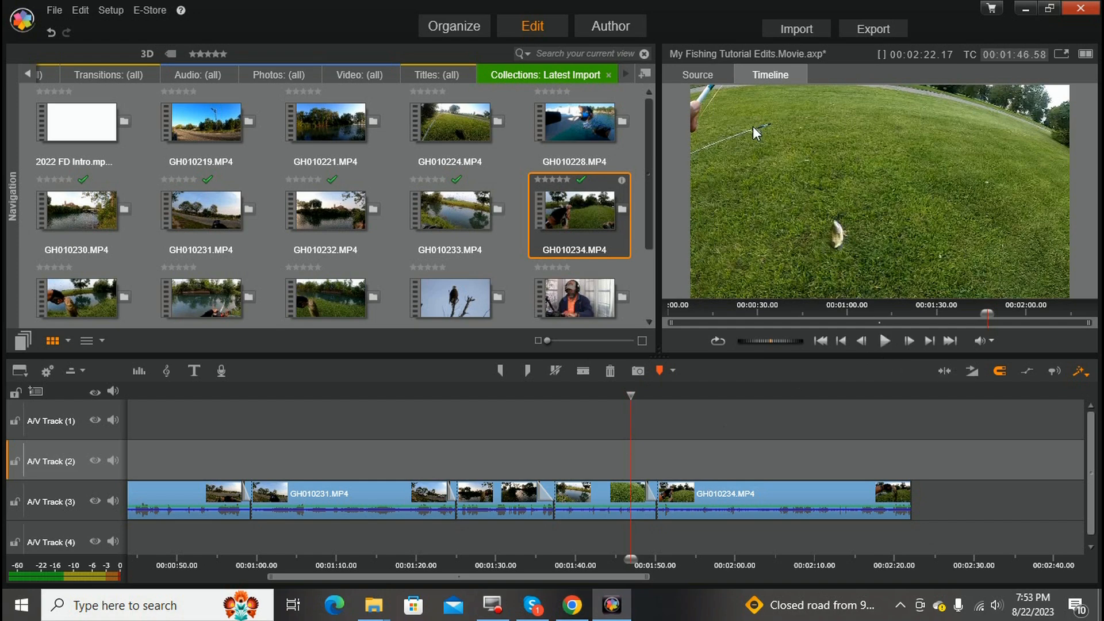
{"action": "left_click", "coordinate": [886, 343]}
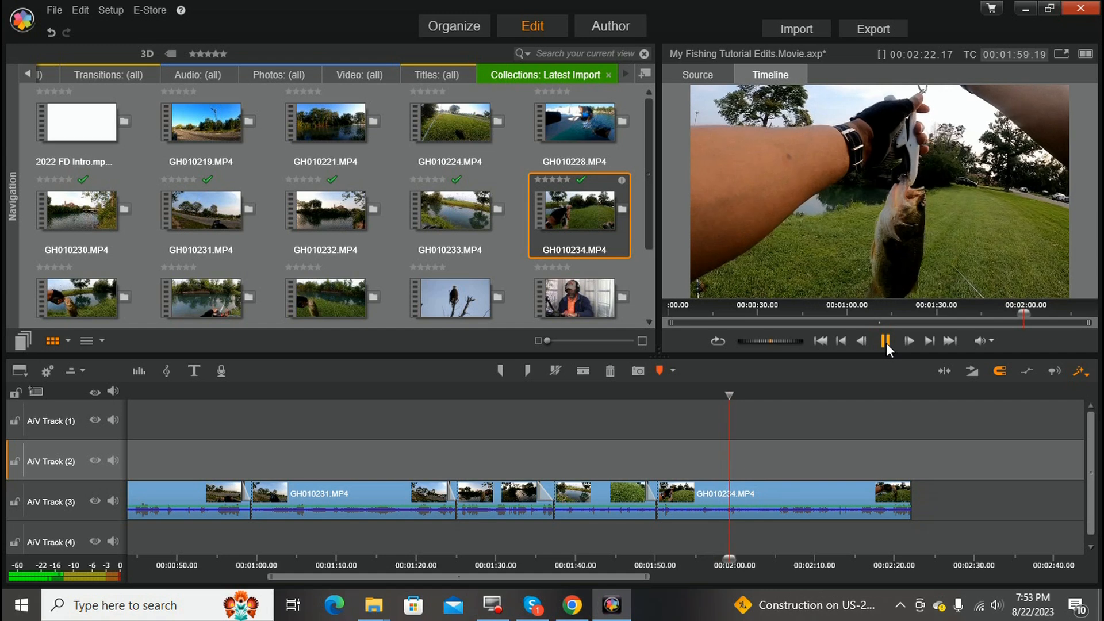
{"action": "left_click", "coordinate": [886, 341]}
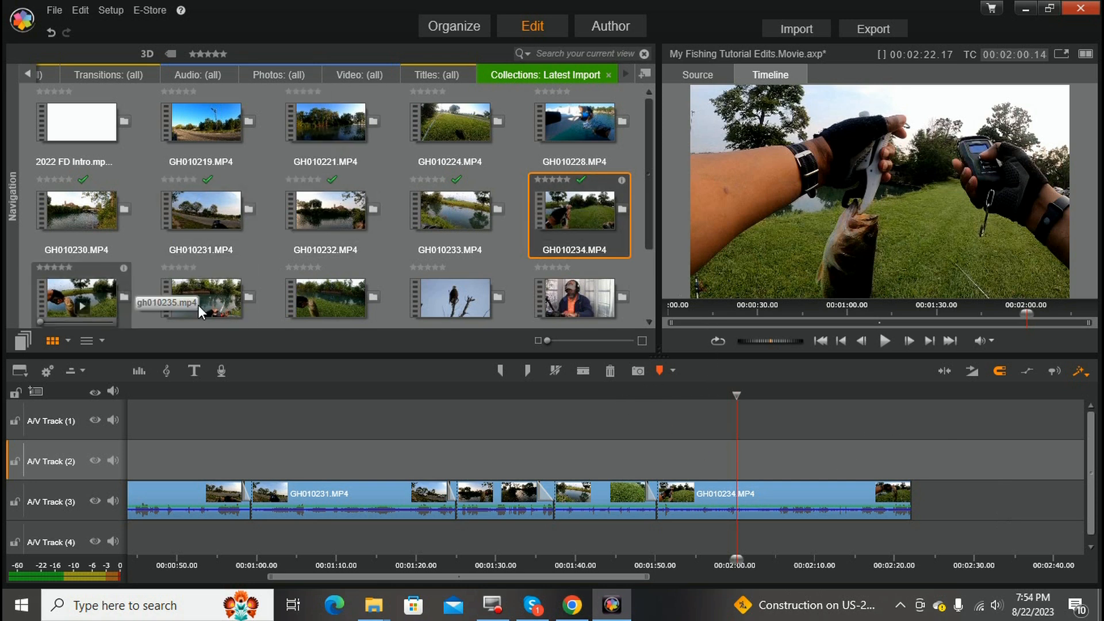
Step: Preview the opening seconds of GH010235.MP4 from the Latest Import collection
{"action": "left_click_drag", "start_coordinate": [651, 240], "coordinate": [654, 275]}
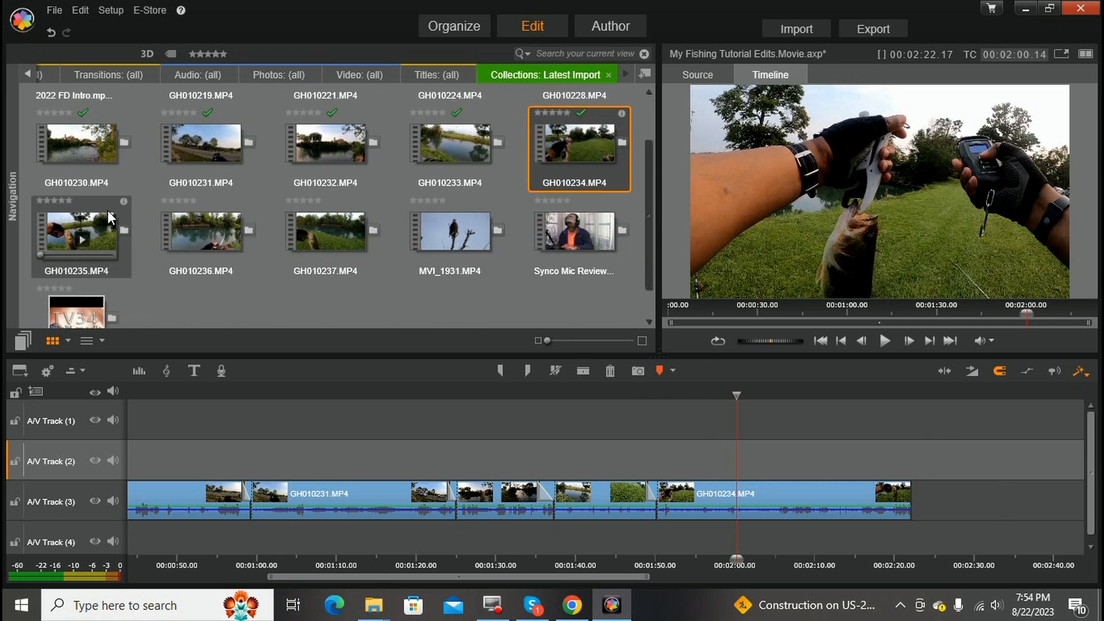
{"action": "left_click", "coordinate": [92, 202]}
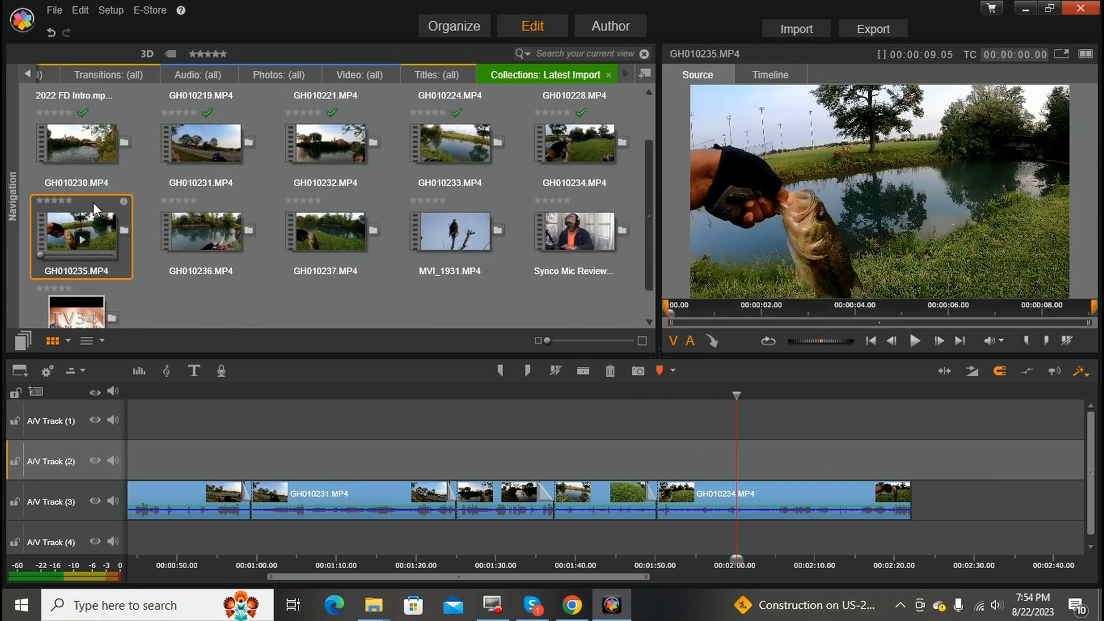
{"action": "left_click", "coordinate": [918, 342]}
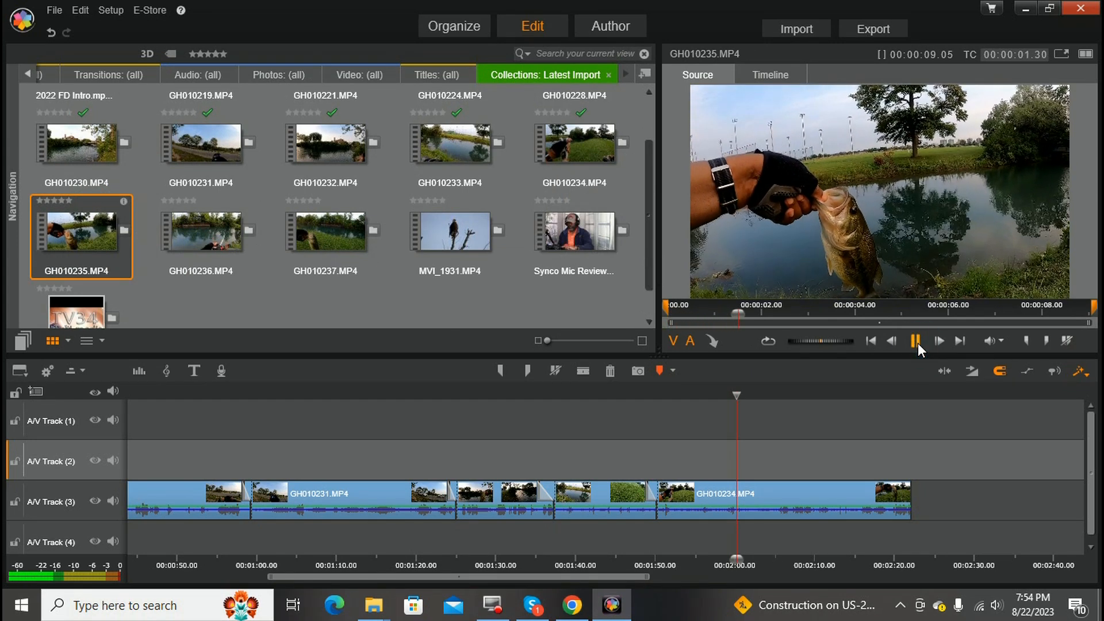
{"action": "left_click", "coordinate": [915, 341]}
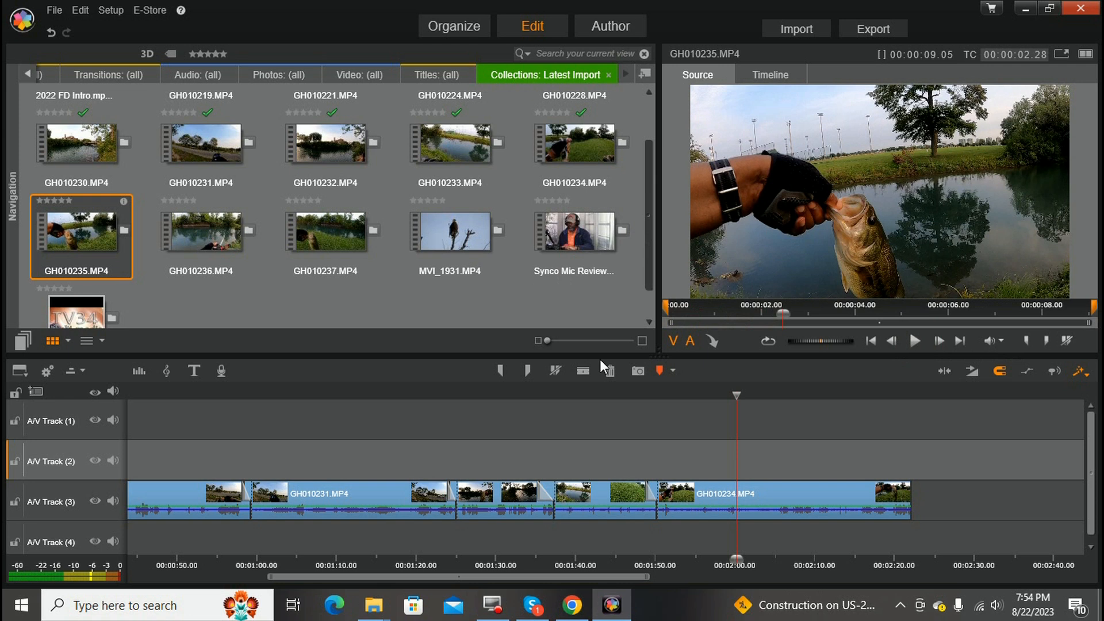
Step: Place GH010235.MP4 directly after GH010234.MP4 on A/V Track (3)
{"action": "left_click_drag", "start_coordinate": [618, 577], "coordinate": [730, 609]}
{"action": "mouse_move", "coordinate": [124, 248]}
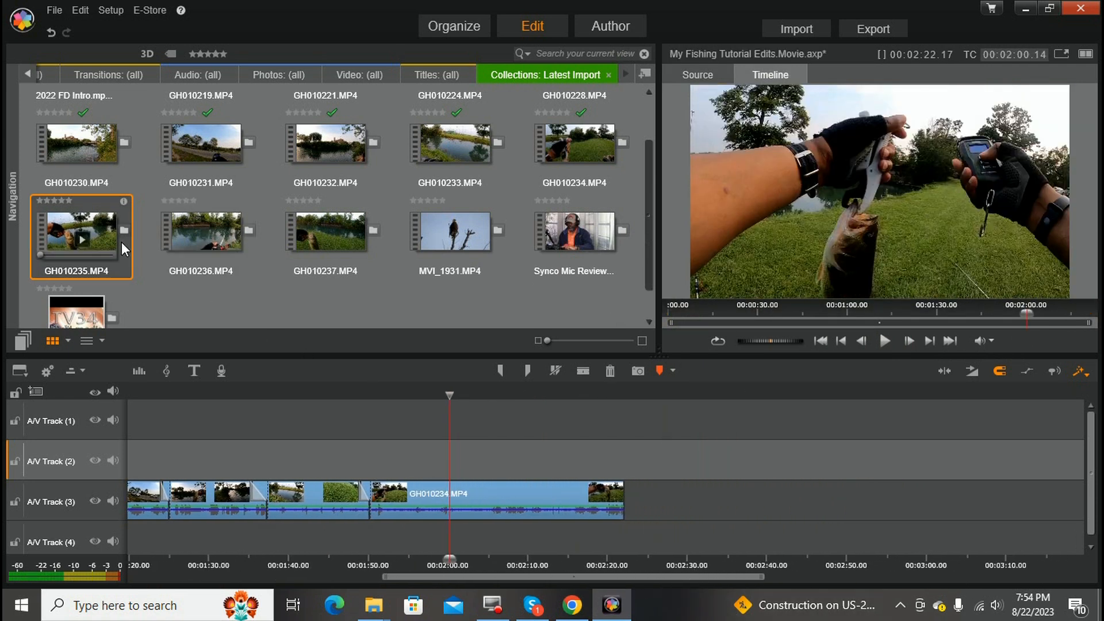
{"action": "left_click_drag", "start_coordinate": [95, 213], "coordinate": [637, 486]}
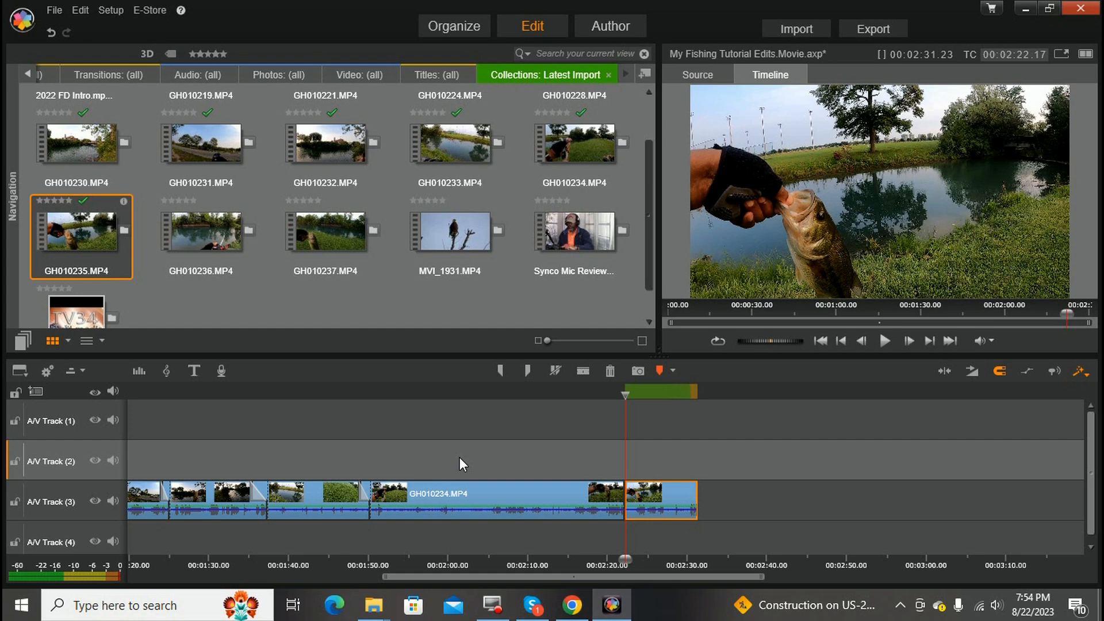
Step: Play through GH010235.MP4 on the timeline, split it at 00:02:29.57 and delete the leftover end piece
{"action": "left_click", "coordinate": [886, 341]}
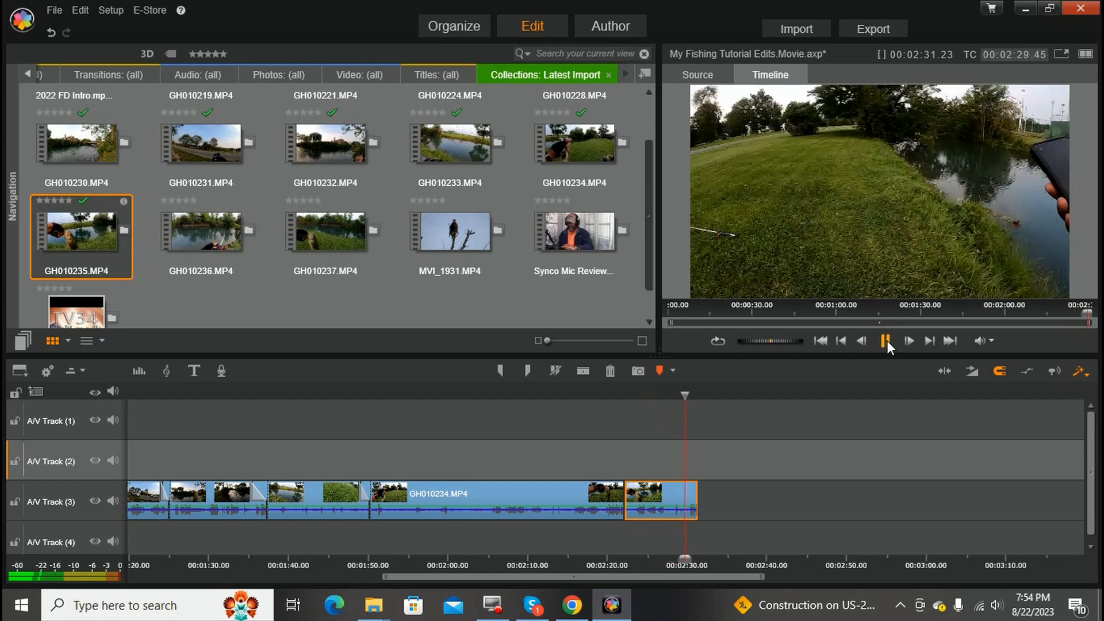
{"action": "left_click", "coordinate": [885, 342]}
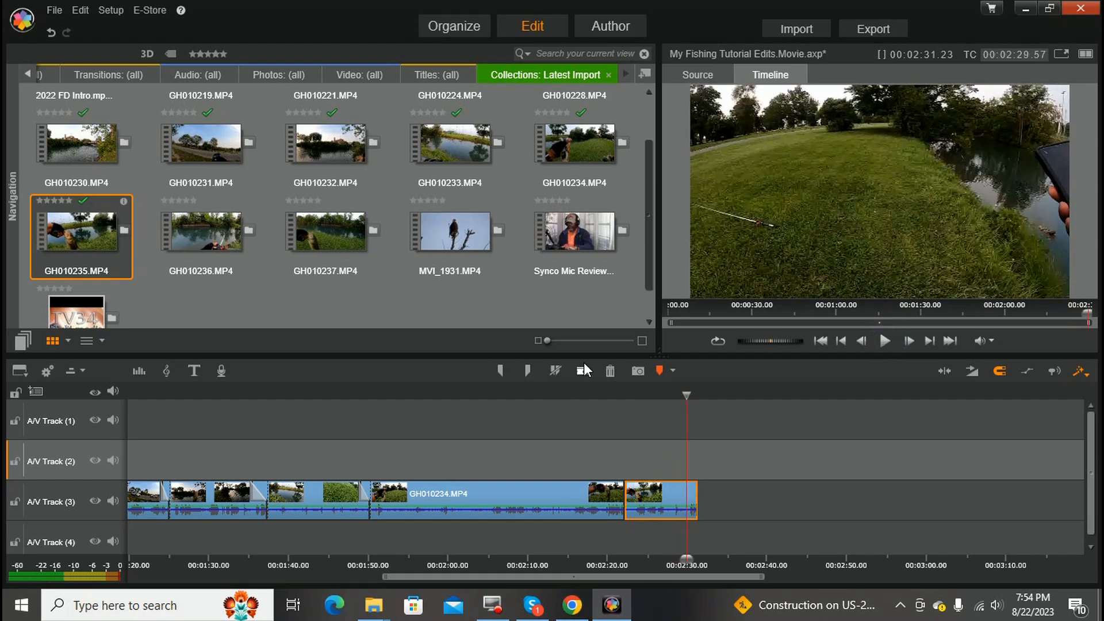
{"action": "left_click", "coordinate": [582, 371]}
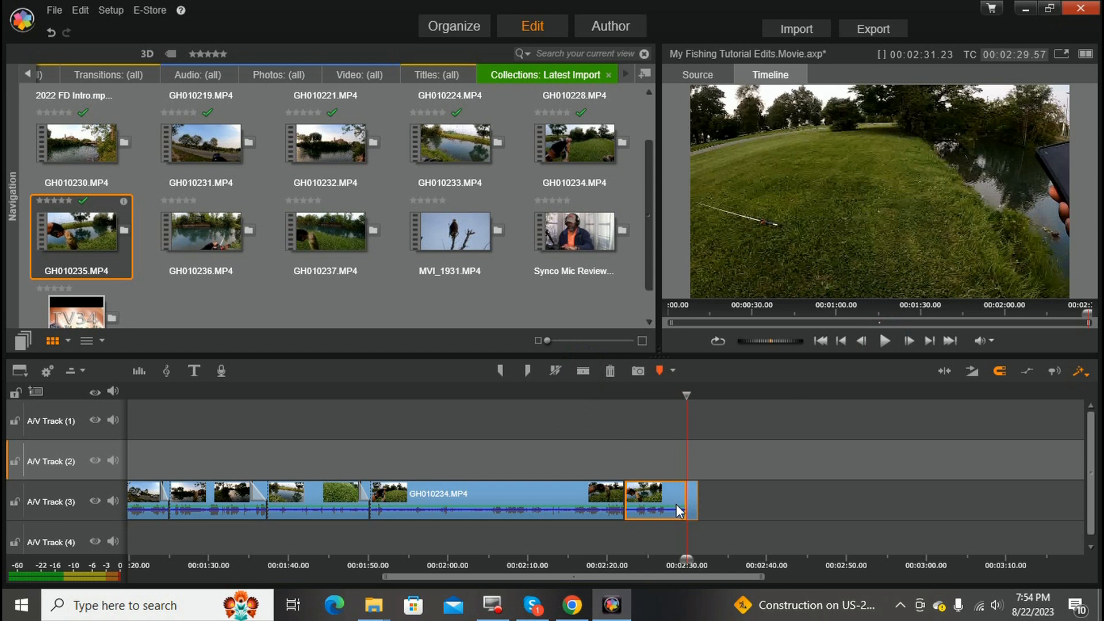
{"action": "left_click", "coordinate": [694, 499]}
{"action": "left_click", "coordinate": [610, 371]}
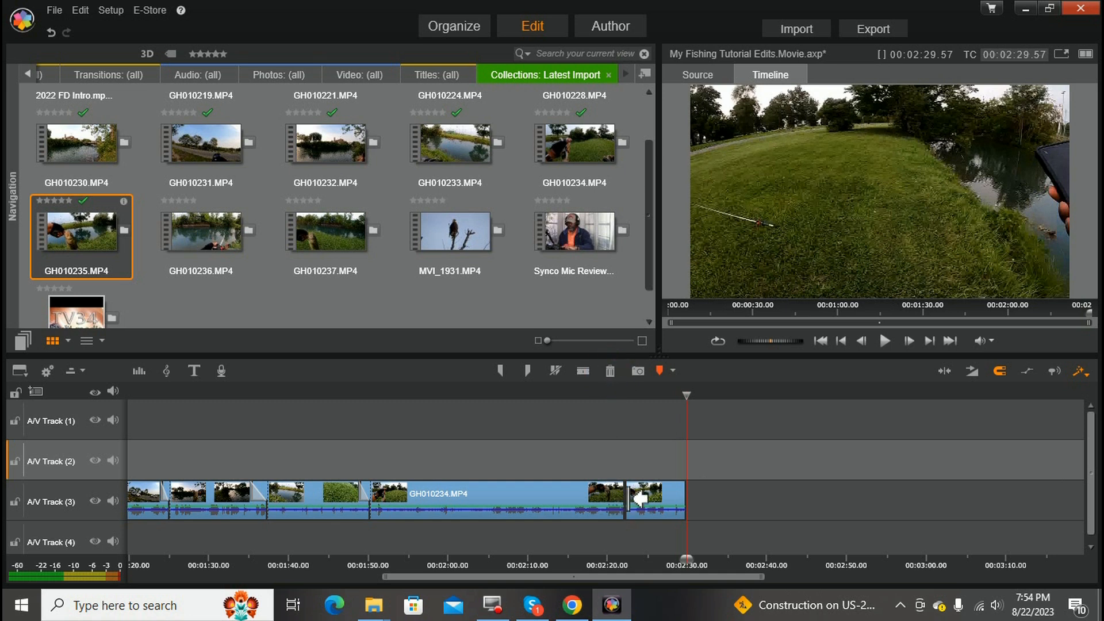
Step: Add a dissolve of about 0.7 seconds between GH010234.MP4 and GH010235.MP4 and check it by playing from 00:02:19.01
{"action": "left_click_drag", "start_coordinate": [624, 496], "coordinate": [618, 494]}
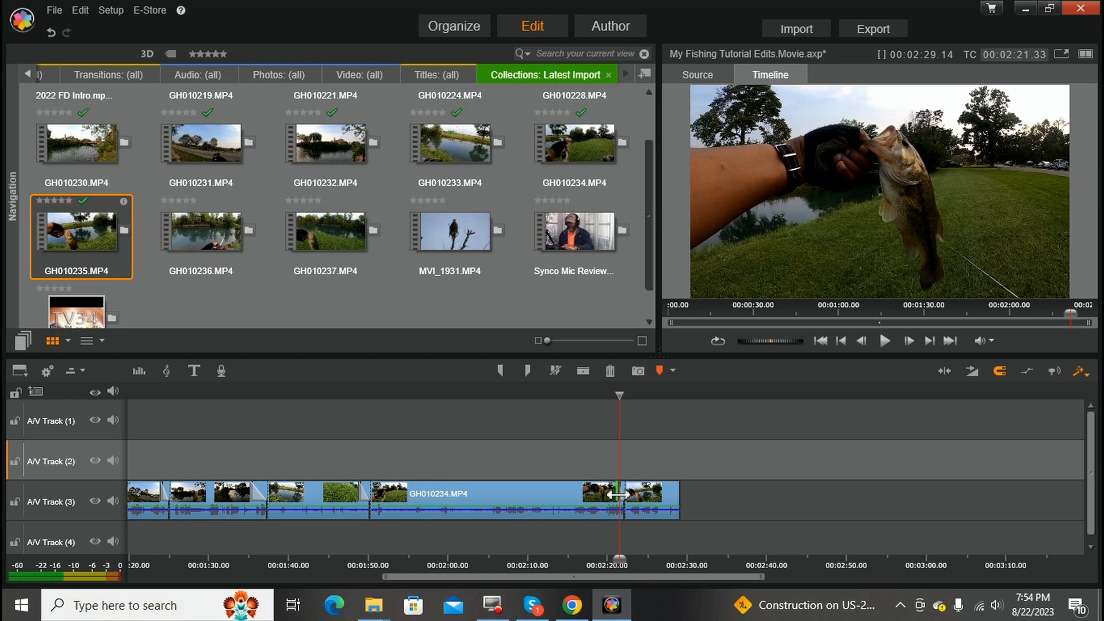
{"action": "left_click_drag", "start_coordinate": [619, 392], "coordinate": [599, 393]}
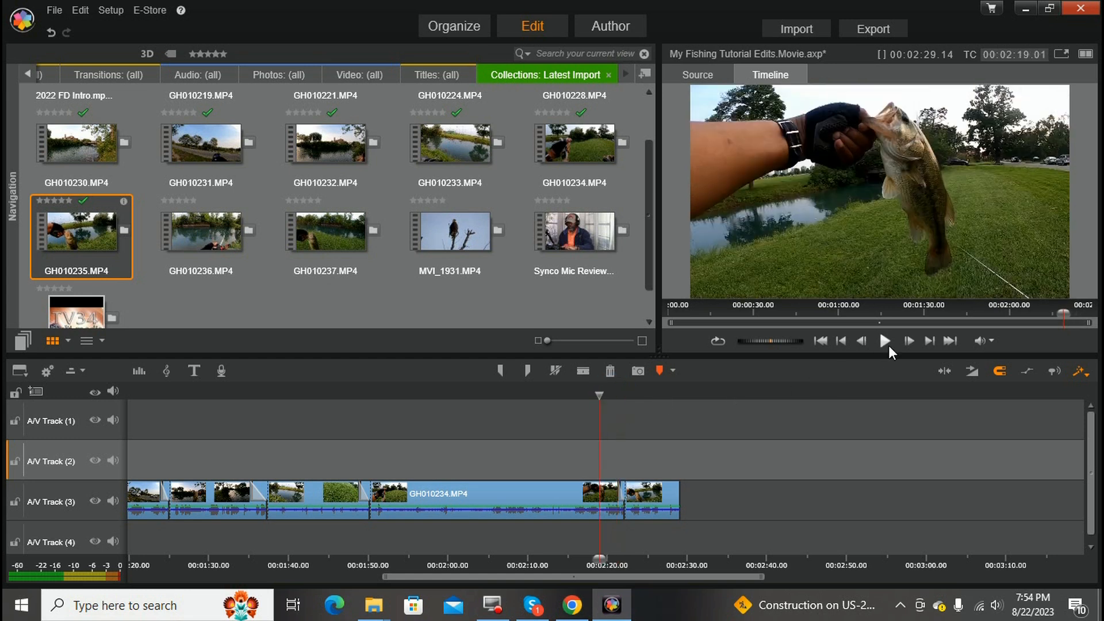
{"action": "left_click", "coordinate": [888, 341]}
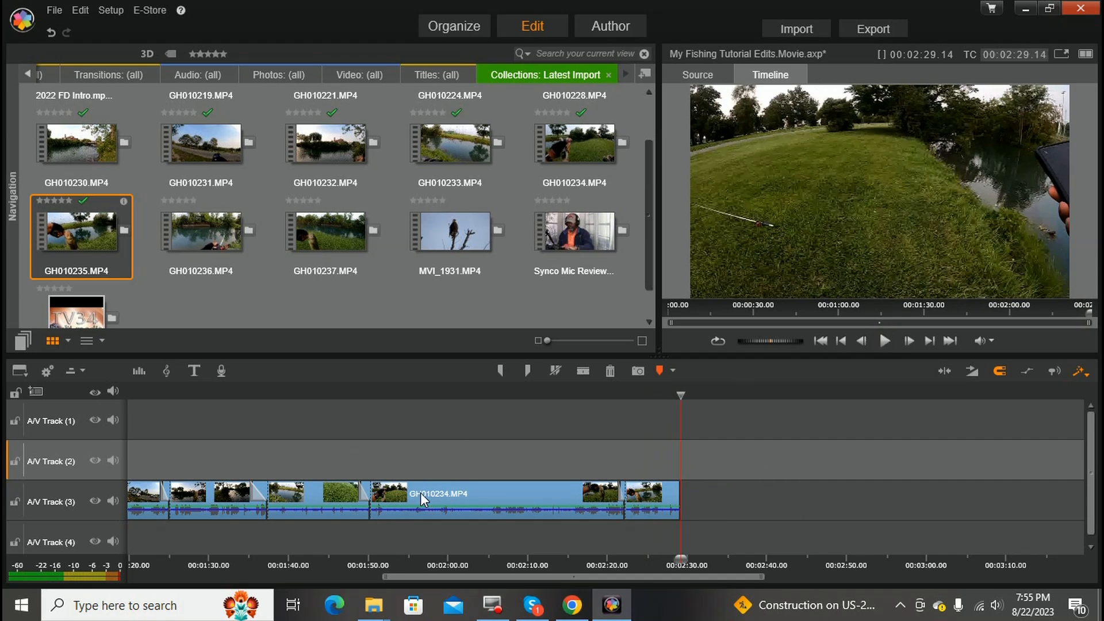
Step: Save the movie, and place GH010236.MP4 directly after GH010235.MP4 on A/V Track (3)
{"action": "left_click", "coordinate": [55, 10]}
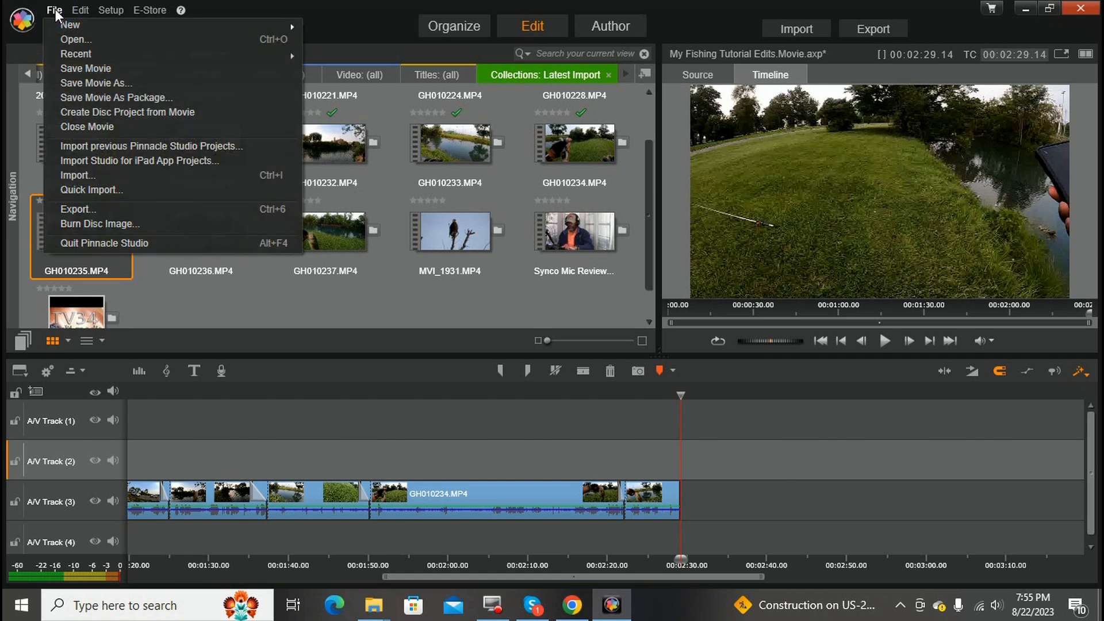
{"action": "left_click", "coordinate": [76, 70]}
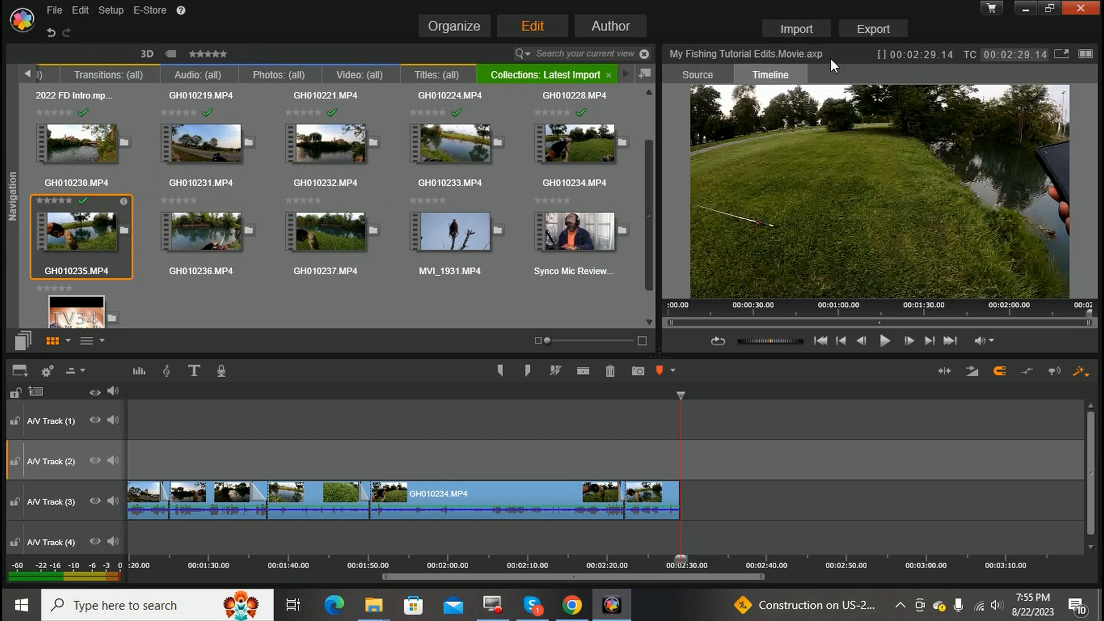
{"action": "left_click", "coordinate": [218, 205]}
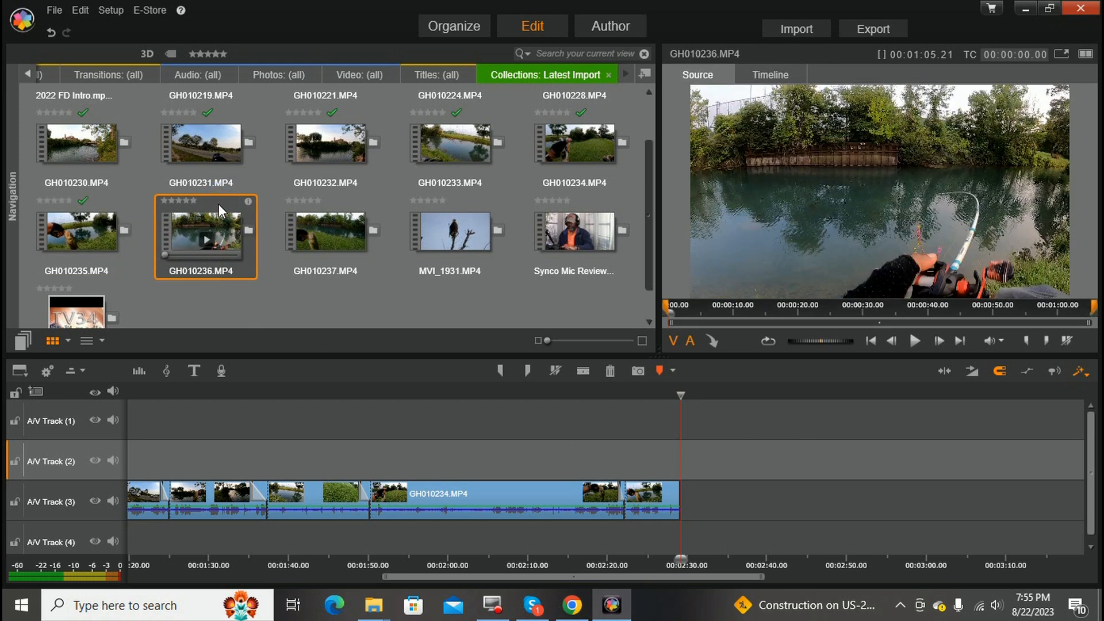
{"action": "left_click_drag", "start_coordinate": [218, 203], "coordinate": [693, 488]}
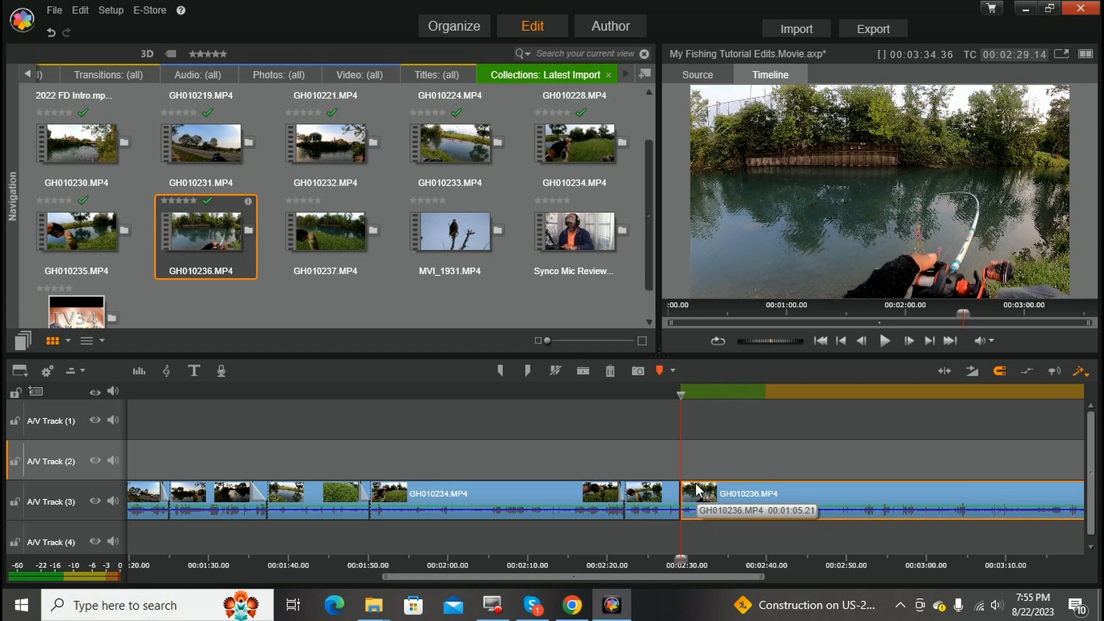
Step: Play through GH010236.MP4 on the timeline, split it at 00:03:32.43 and delete the leftover end piece
{"action": "left_click_drag", "start_coordinate": [625, 581], "coordinate": [716, 602]}
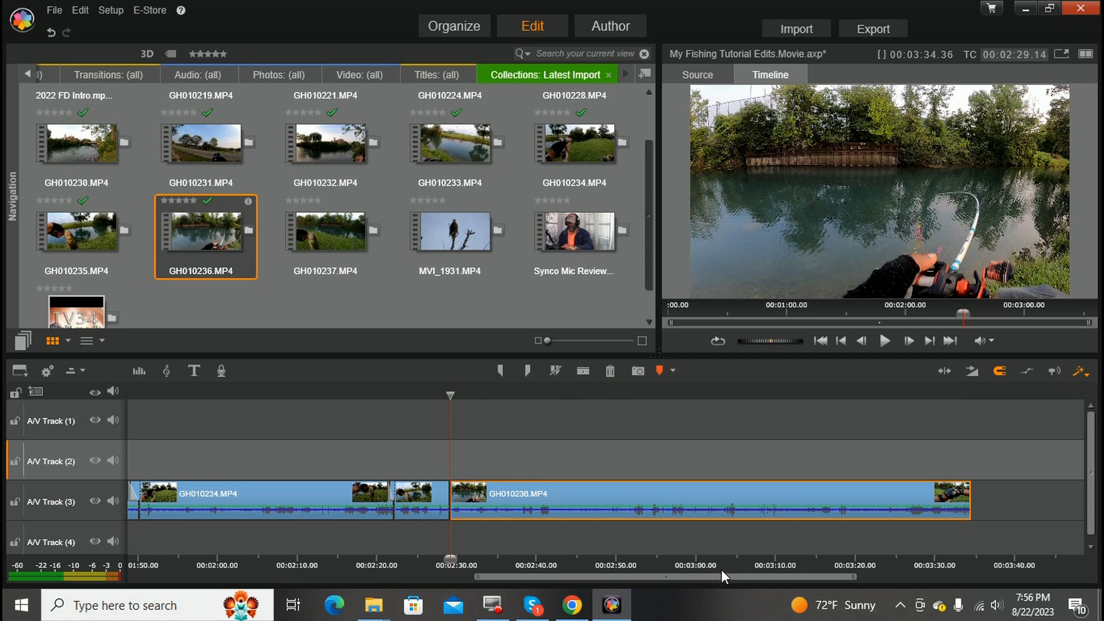
{"action": "left_click", "coordinate": [885, 341]}
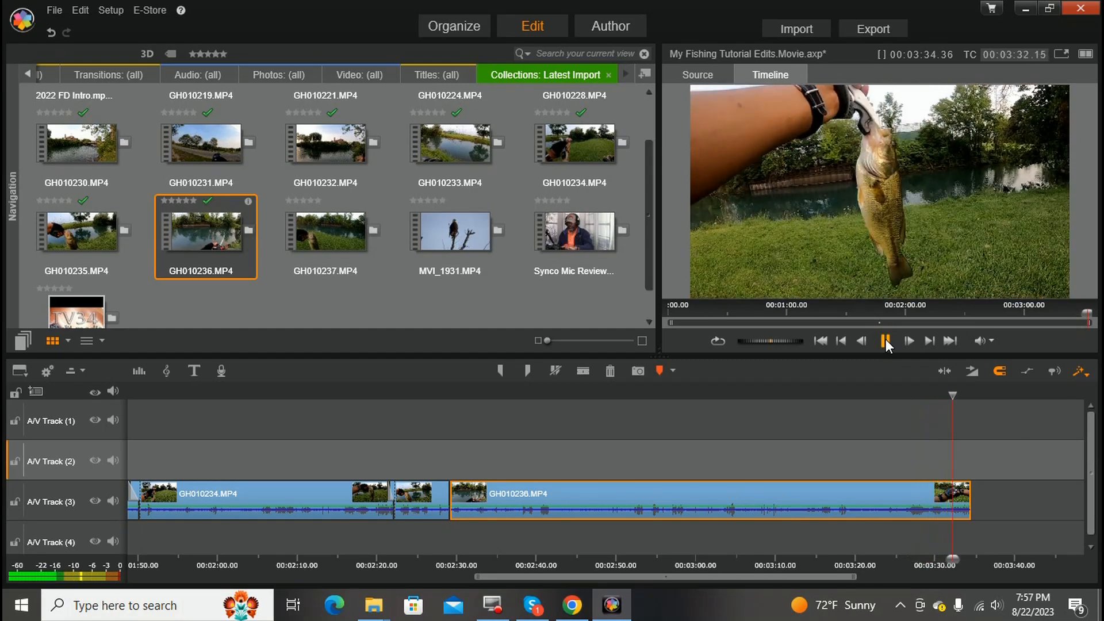
{"action": "left_click", "coordinate": [885, 342]}
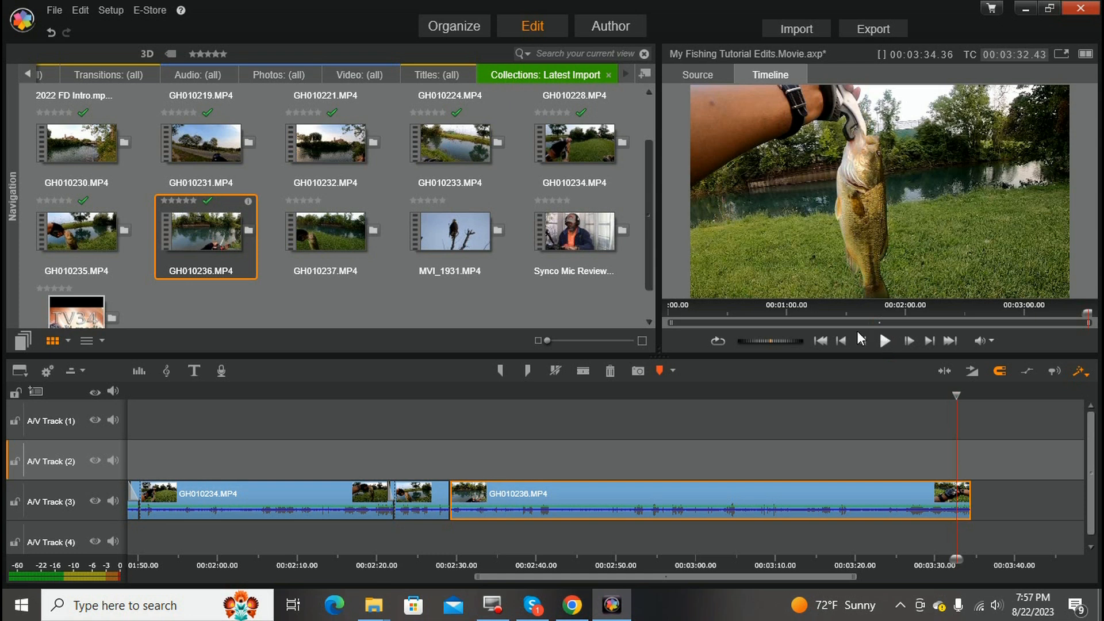
{"action": "left_click", "coordinate": [582, 370]}
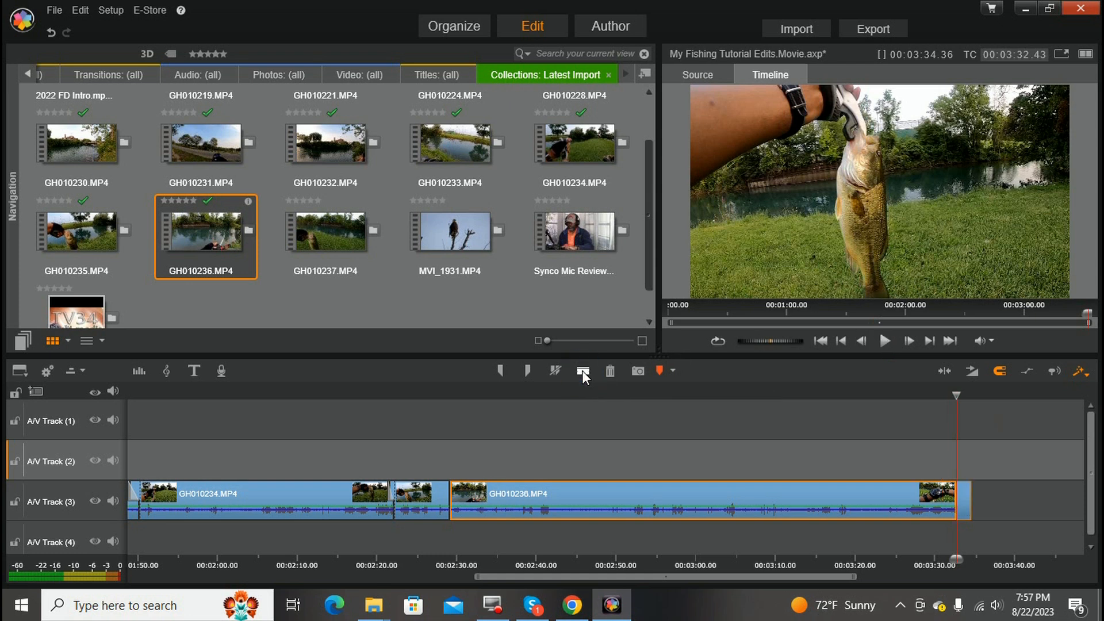
{"action": "left_click", "coordinate": [962, 499]}
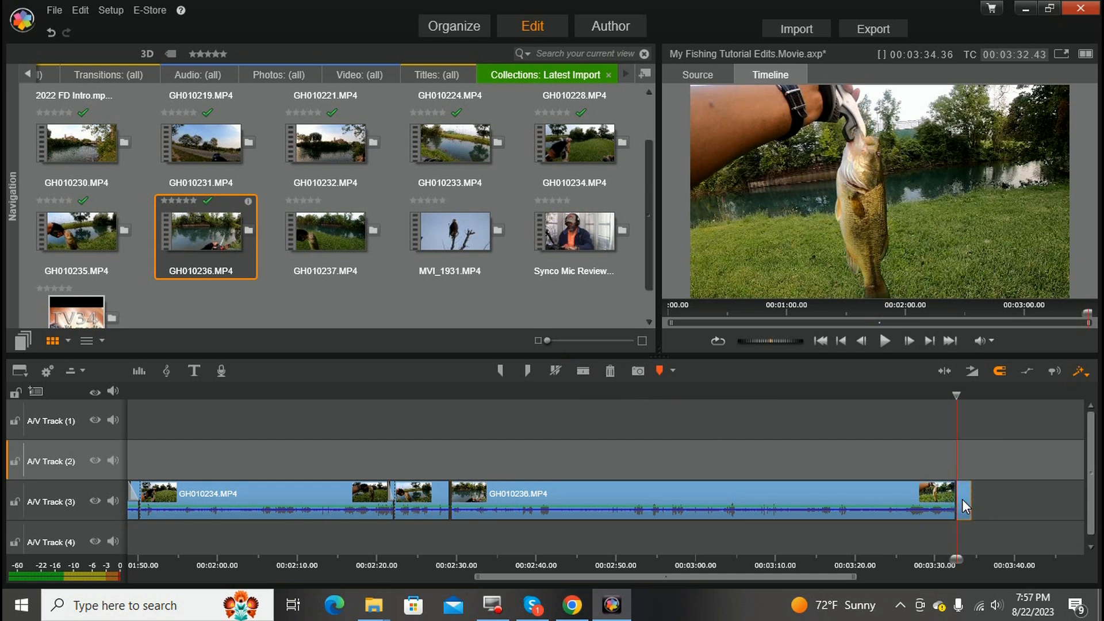
{"action": "left_click", "coordinate": [610, 371]}
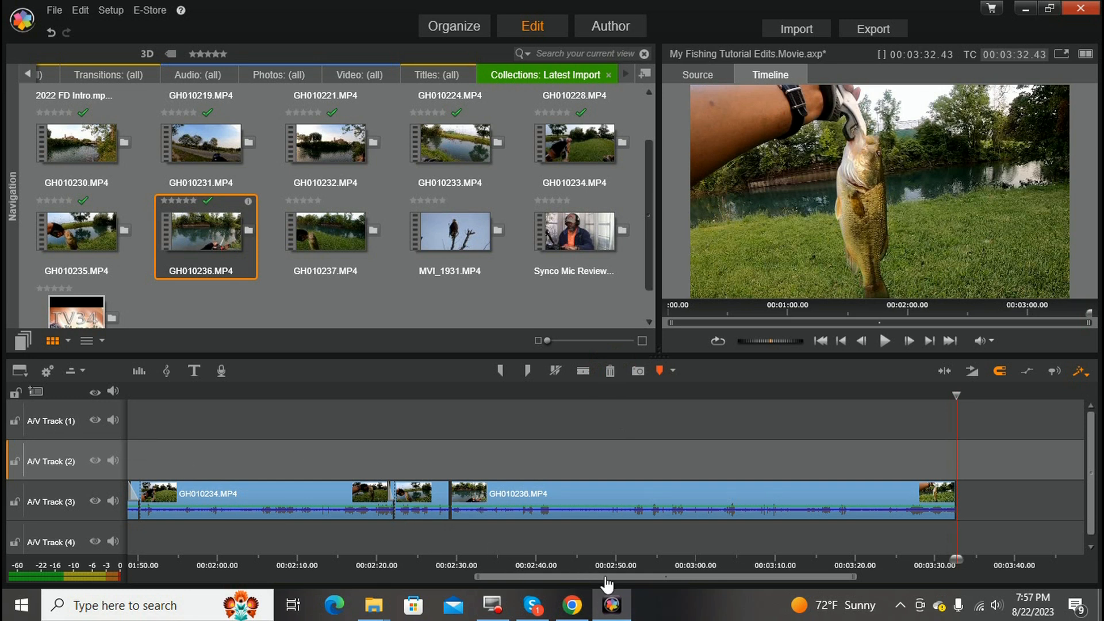
Step: Preview the opening of GH010237.MP4 and place the clip directly after GH010236.MP4 on A/V Track (3)
{"action": "left_click_drag", "start_coordinate": [606, 584], "coordinate": [686, 584]}
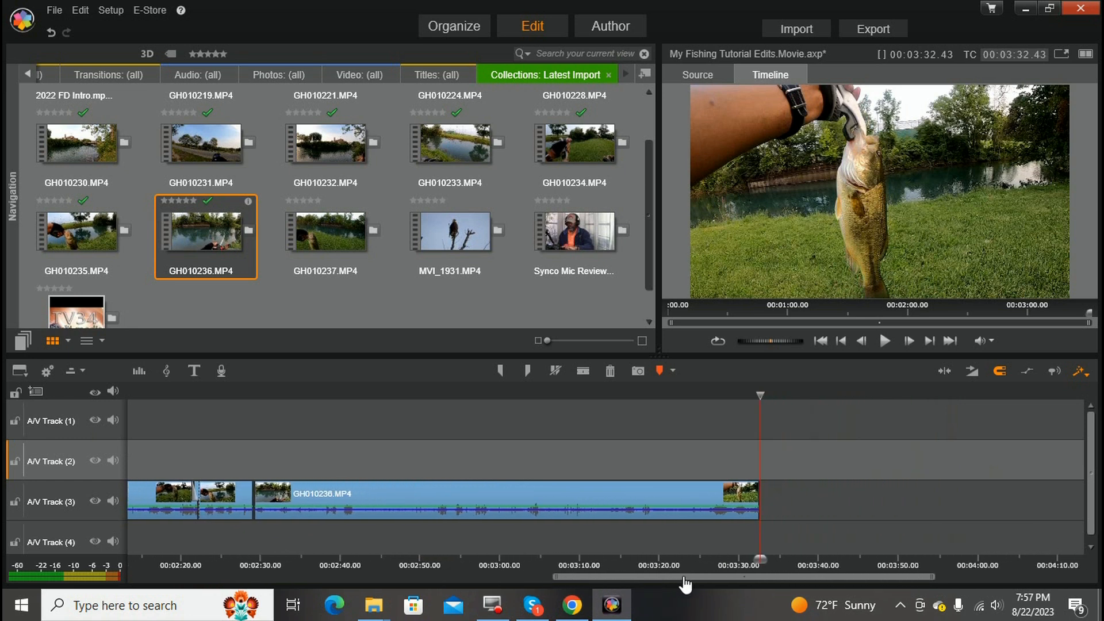
{"action": "left_click", "coordinate": [344, 203]}
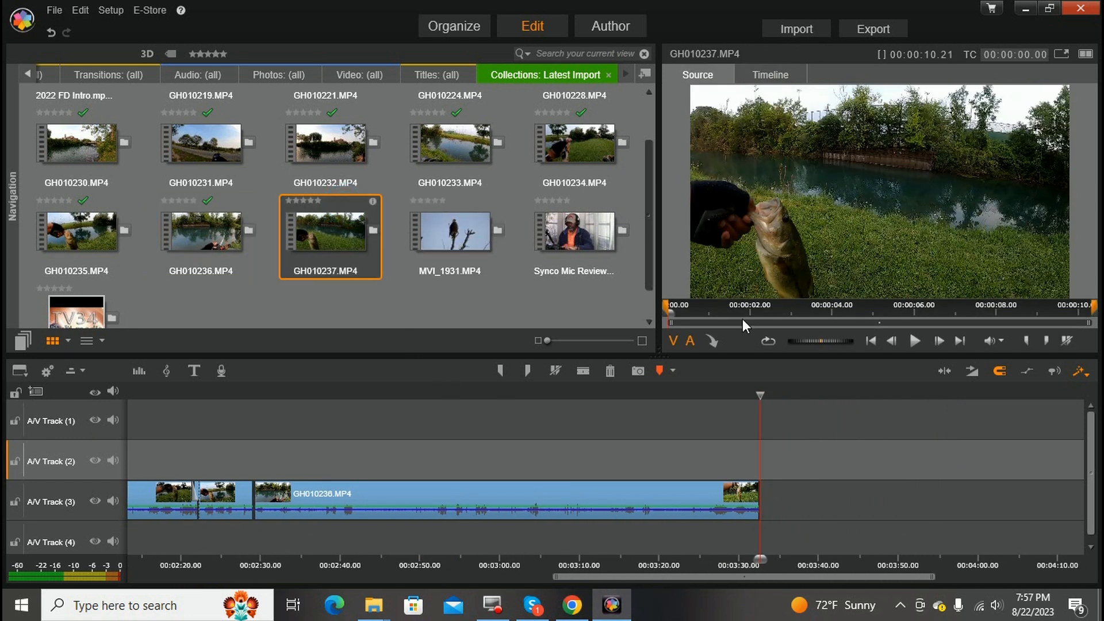
{"action": "left_click", "coordinate": [916, 341]}
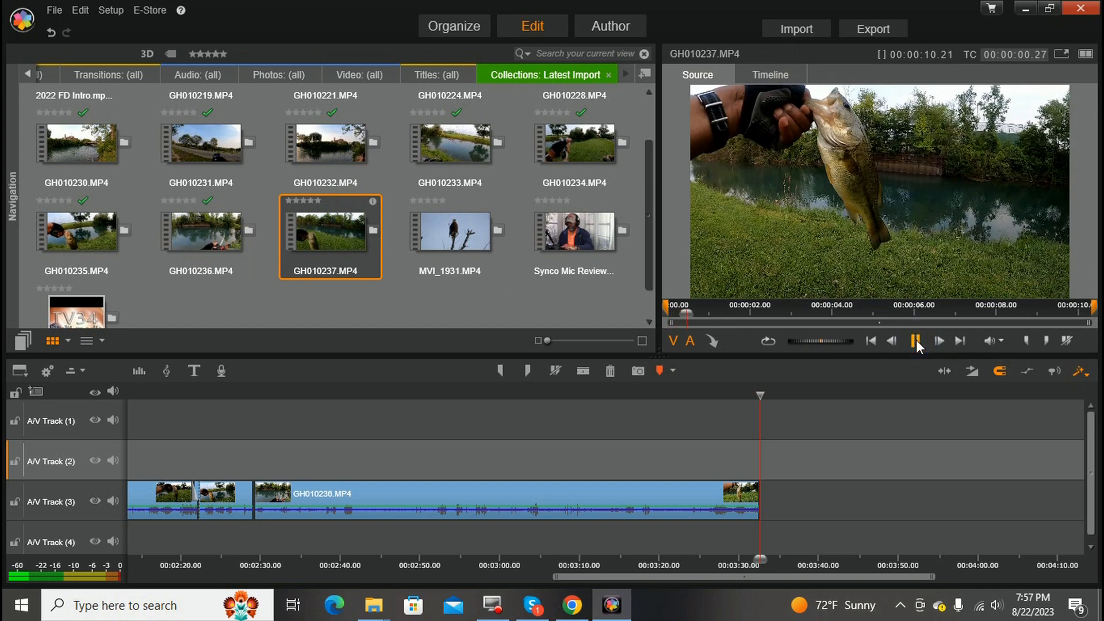
{"action": "left_click", "coordinate": [916, 340]}
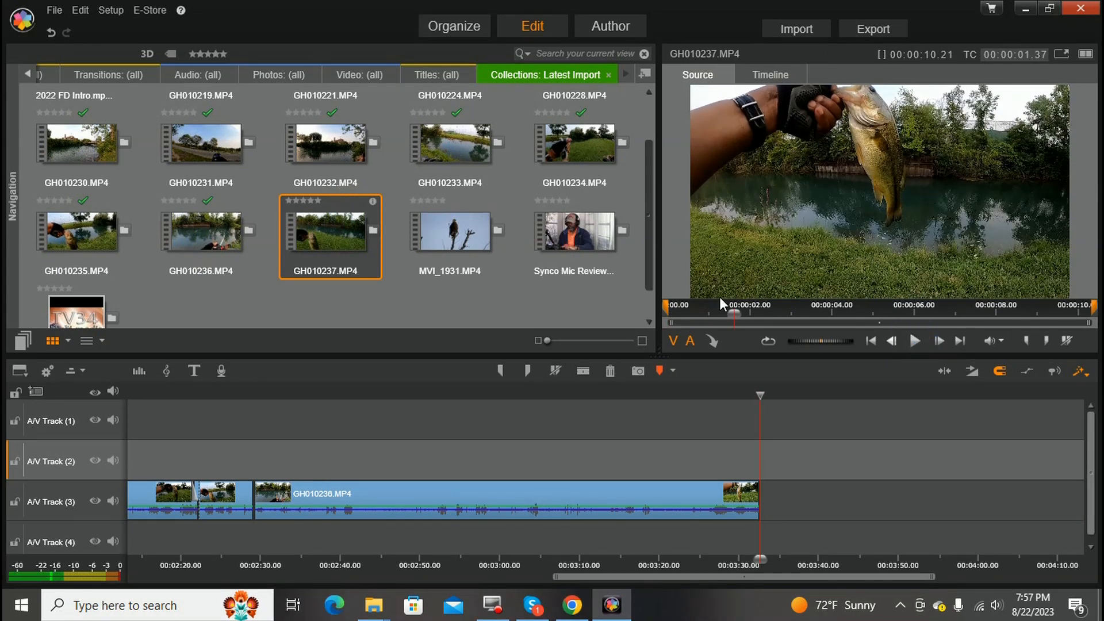
{"action": "left_click_drag", "start_coordinate": [348, 202], "coordinate": [772, 488]}
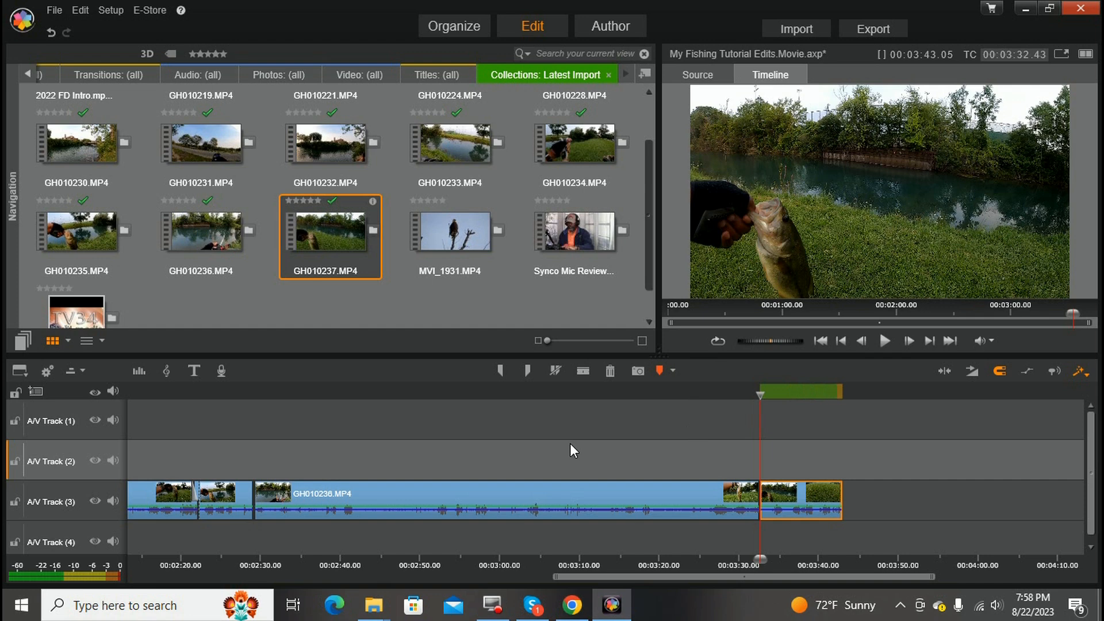
Step: Play through GH010237.MP4 on the timeline, split it at 00:03:41.46 and delete the leftover end piece
{"action": "left_click", "coordinate": [882, 341]}
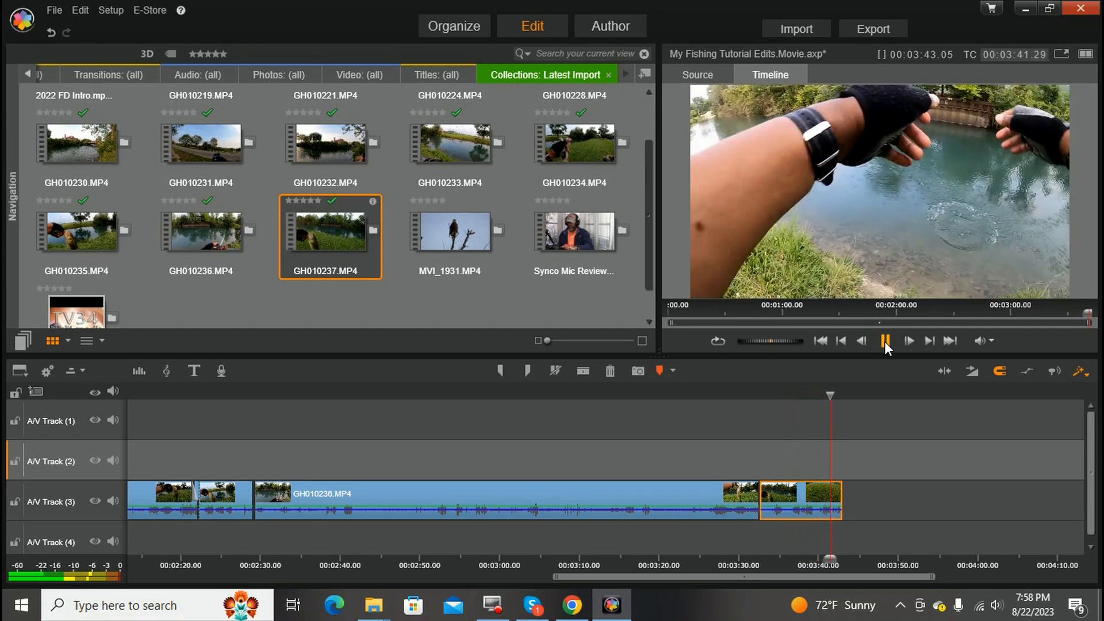
{"action": "left_click", "coordinate": [886, 342]}
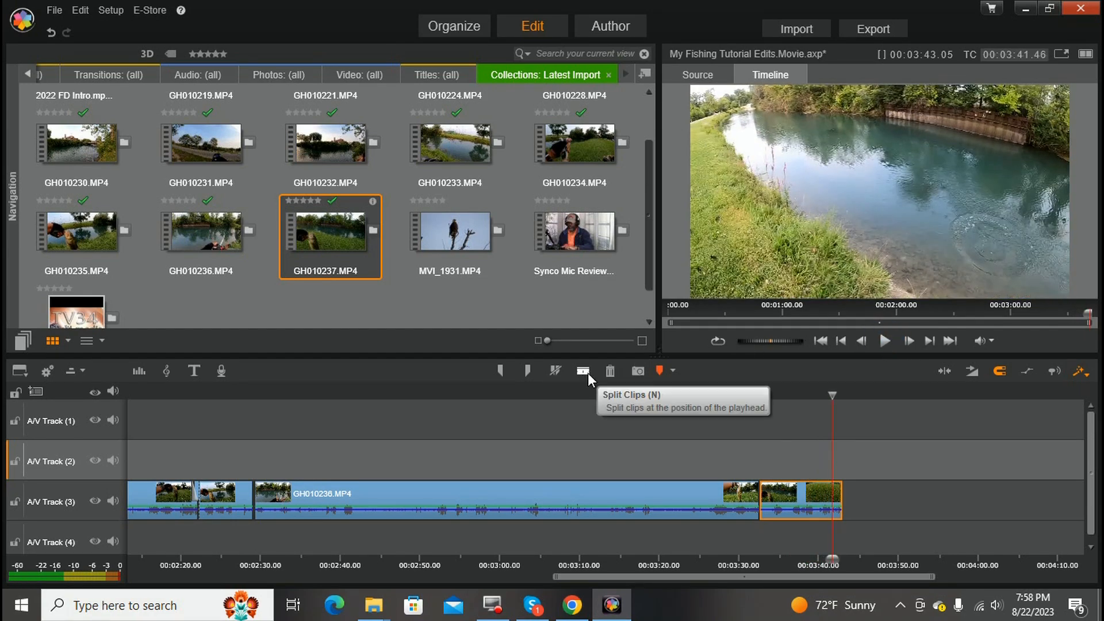
{"action": "left_click", "coordinate": [584, 372]}
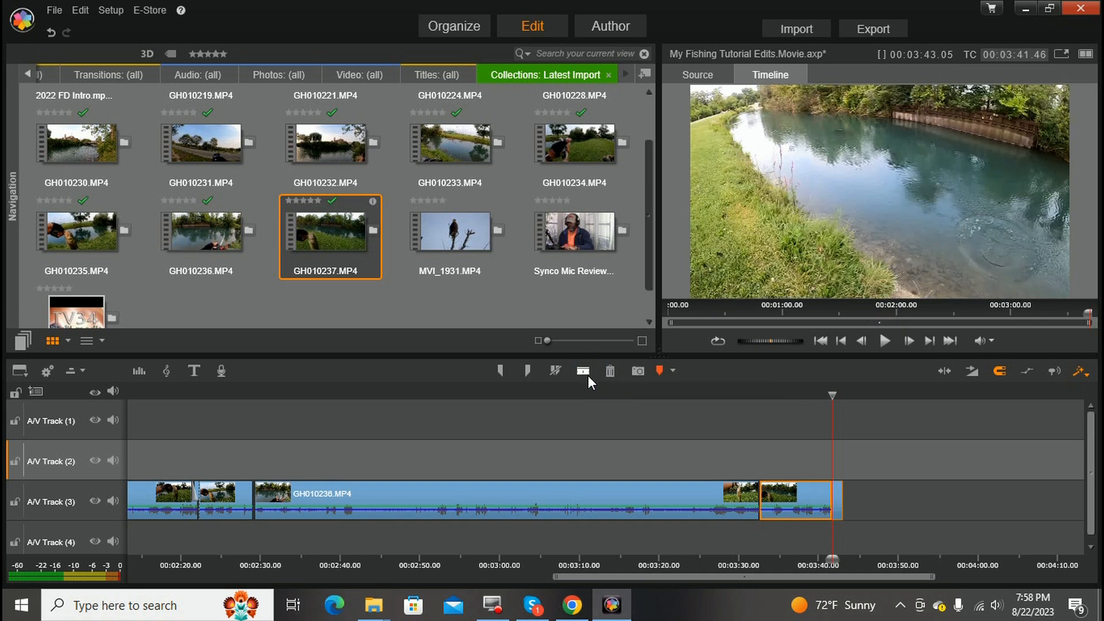
{"action": "left_click", "coordinate": [837, 499]}
{"action": "left_click", "coordinate": [610, 372]}
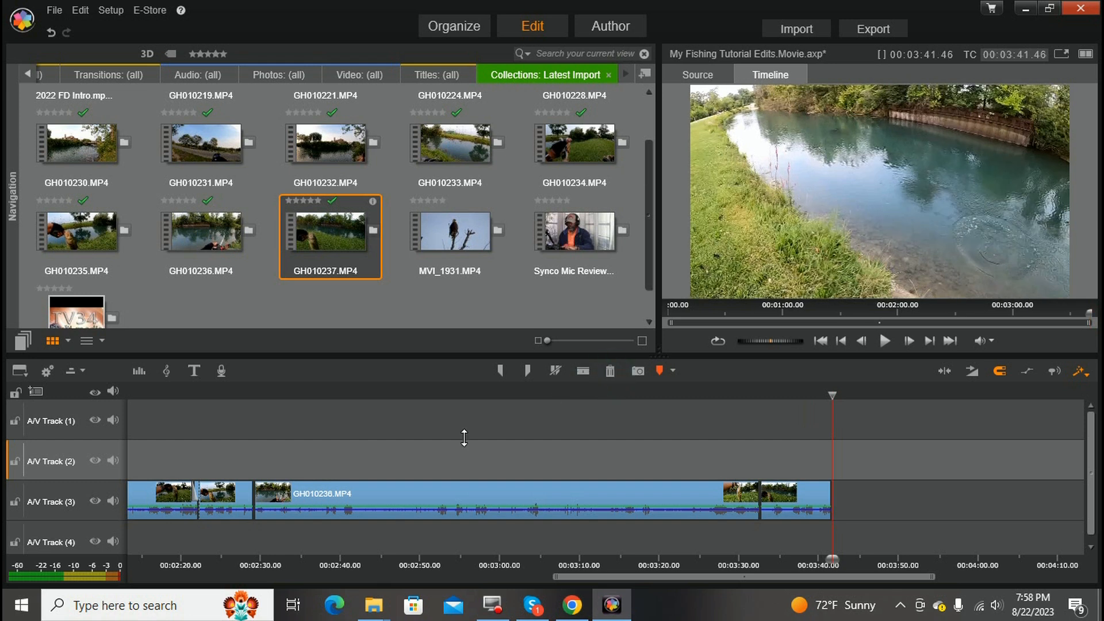
Step: Add dissolves of just under one second between GH010235.MP4 and GH010236.MP4 and between GH010236.MP4 and GH010237.MP4
{"action": "left_click_drag", "start_coordinate": [573, 577], "coordinate": [519, 577]}
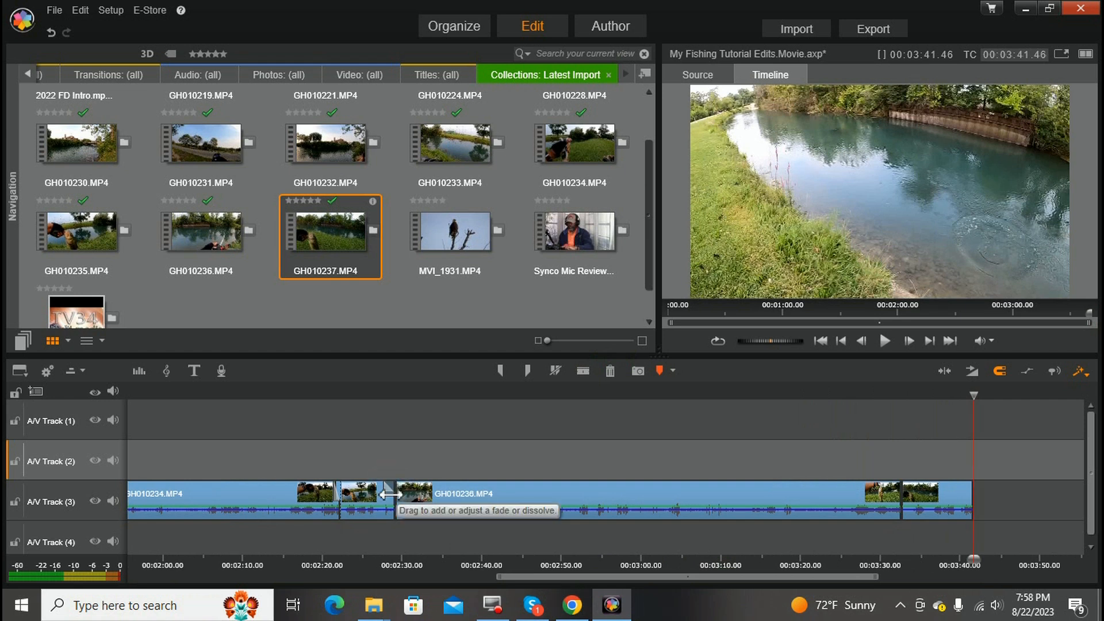
{"action": "left_click_drag", "start_coordinate": [393, 495], "coordinate": [386, 495]}
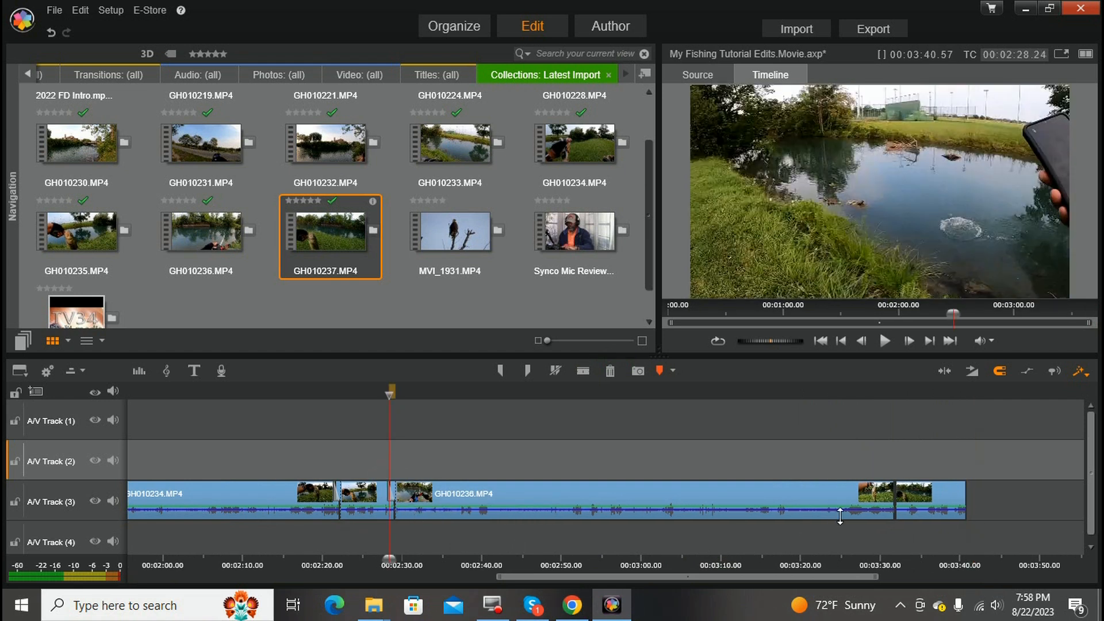
{"action": "left_click_drag", "start_coordinate": [891, 492], "coordinate": [885, 492]}
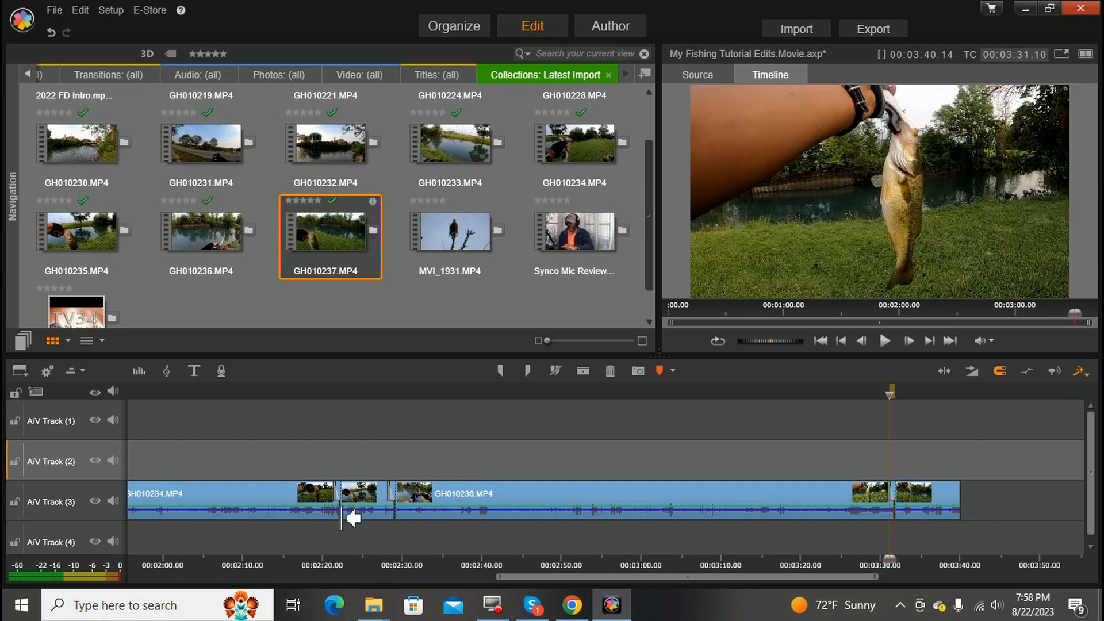
Step: Play the timeline from 00:02:26.28 to check the dissolve into GH010236.MP4
{"action": "left_click", "coordinate": [374, 560]}
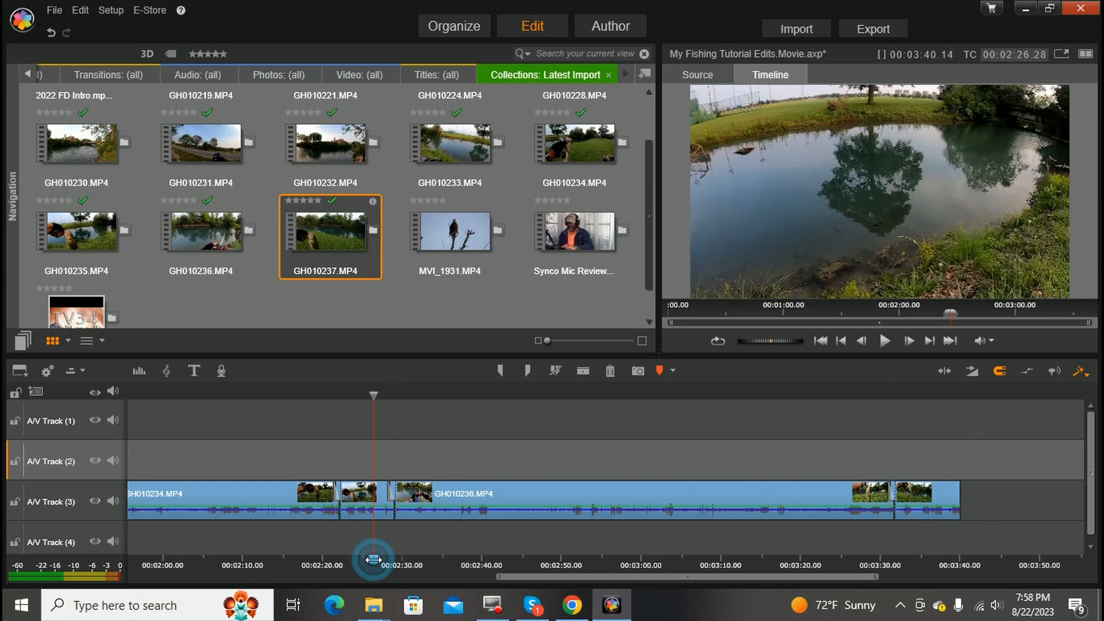
{"action": "left_click", "coordinate": [882, 342]}
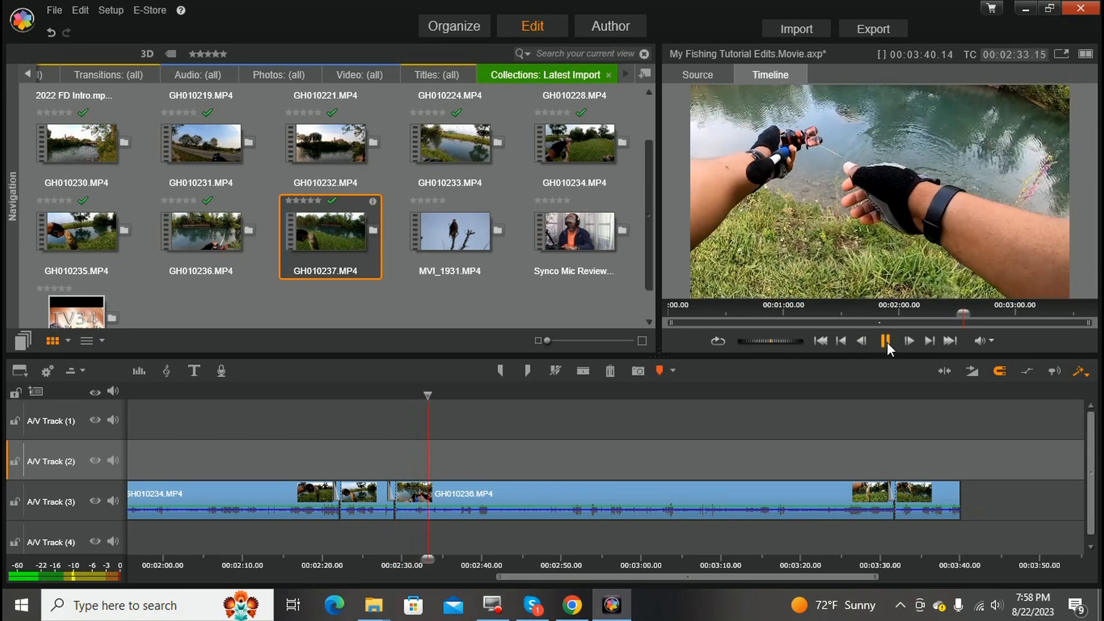
{"action": "left_click", "coordinate": [887, 342]}
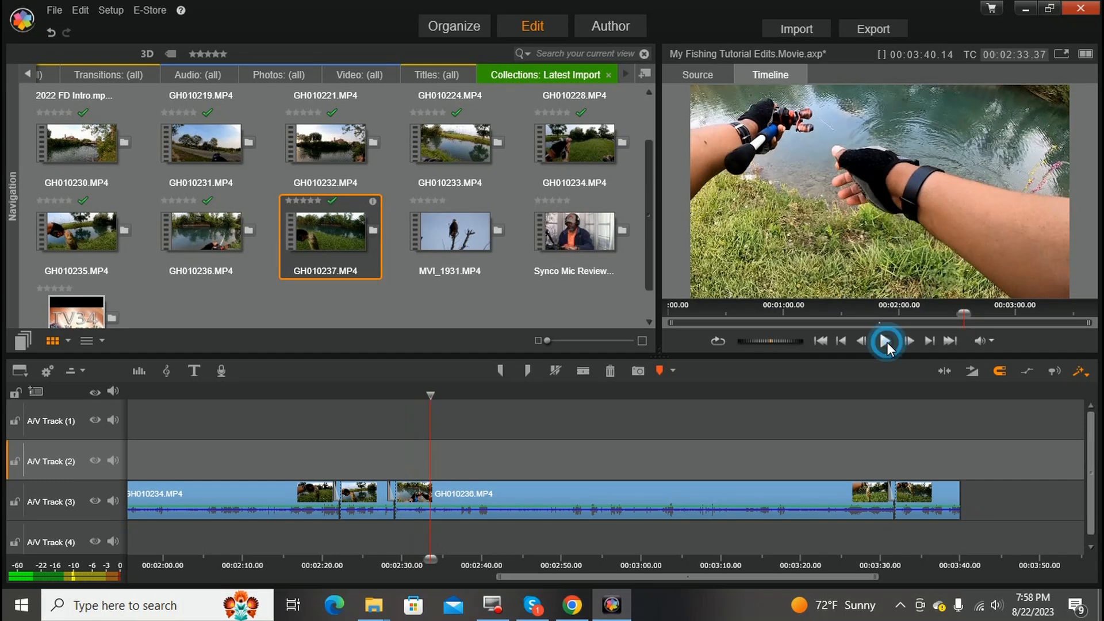
Step: Play the timeline from 00:03:28.51 to check the dissolve into GH010237.MP4, and return to the start of the movie
{"action": "left_click", "coordinate": [872, 562]}
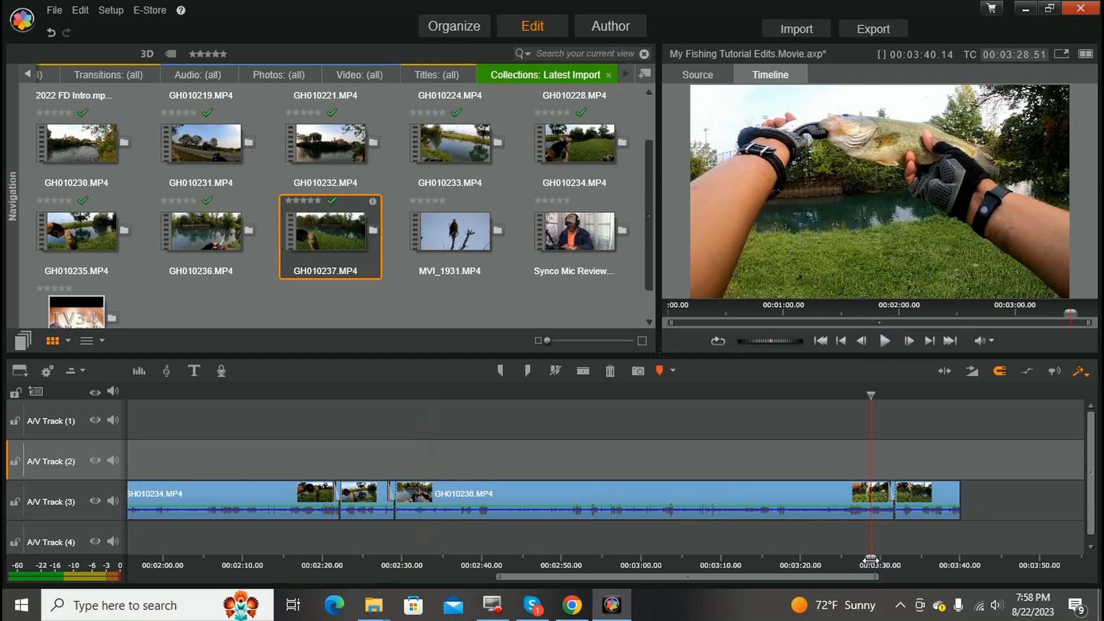
{"action": "left_click", "coordinate": [882, 343]}
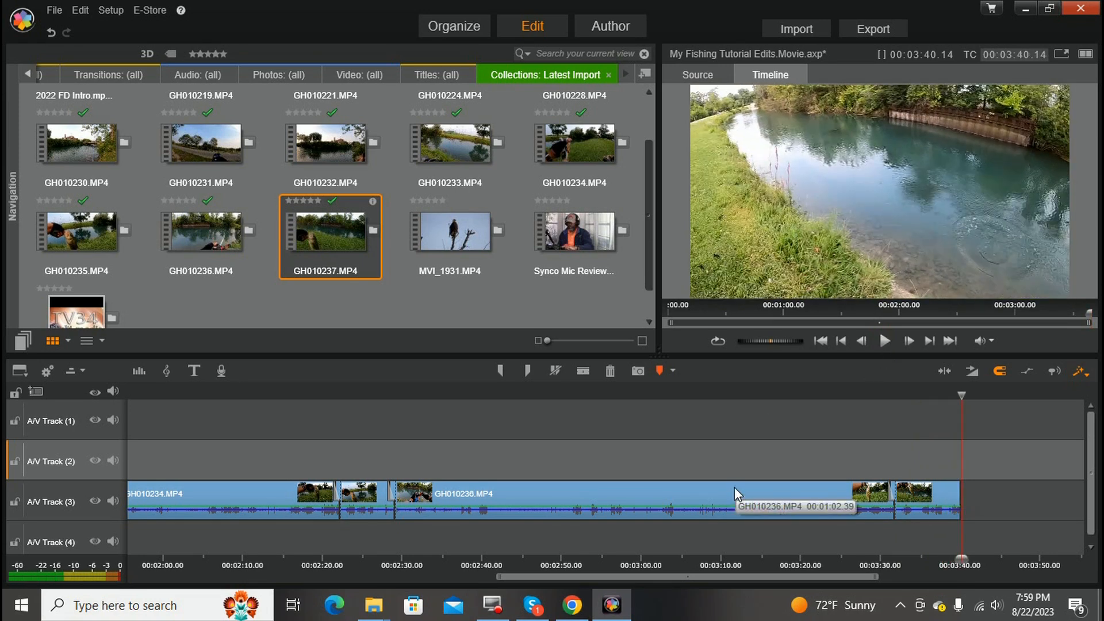
{"action": "left_click", "coordinate": [821, 341]}
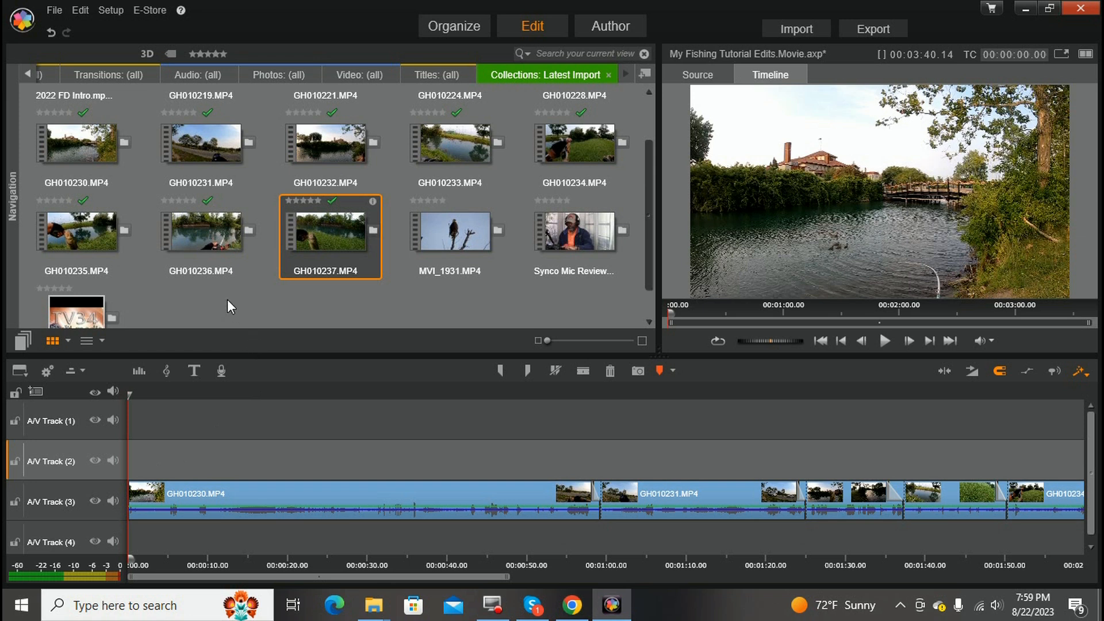
Step: Place a BlankTitle directly after GH010237.MP4 at the end of A/V Track (3) and open it in the Title Editor
{"action": "left_click", "coordinate": [430, 73]}
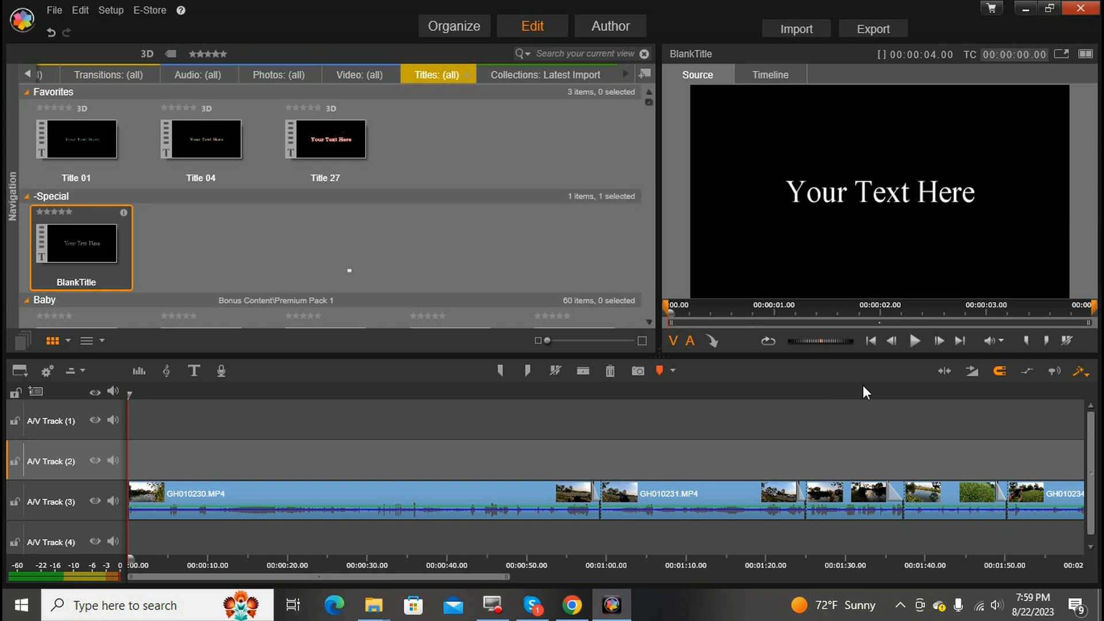
{"action": "left_click", "coordinate": [959, 341]}
{"action": "left_click", "coordinate": [959, 340]}
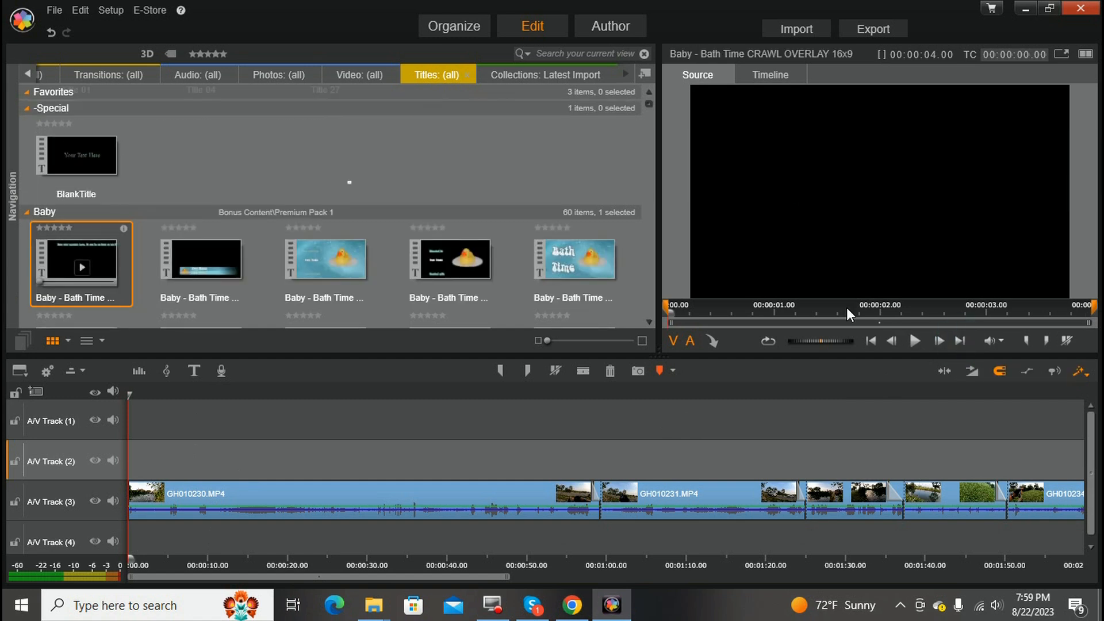
{"action": "left_click", "coordinate": [464, 564]}
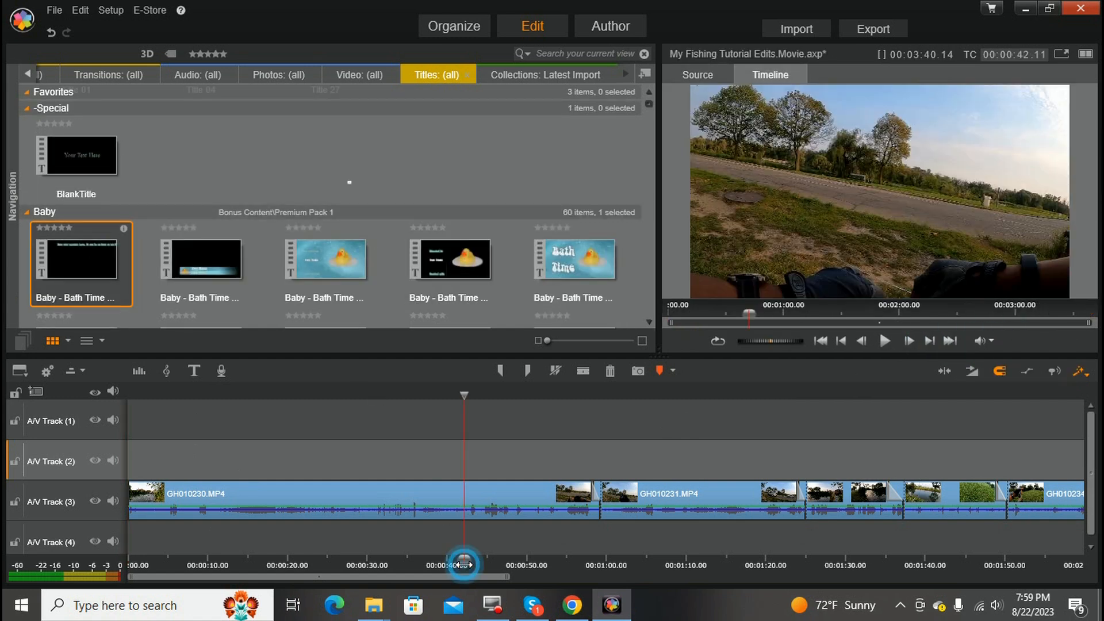
{"action": "left_click", "coordinate": [950, 342]}
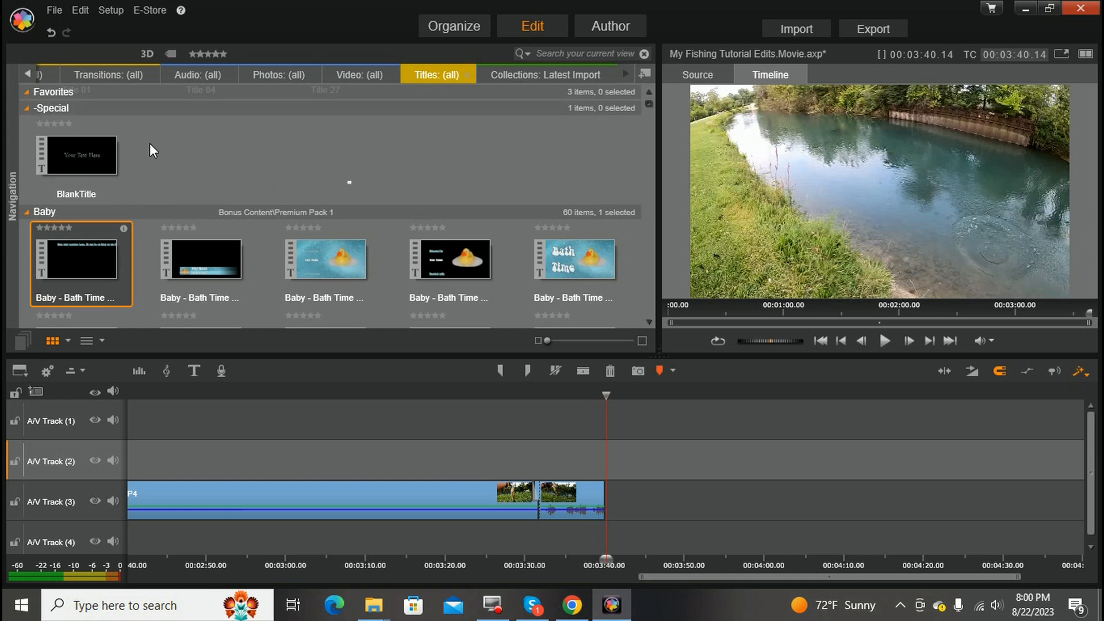
{"action": "left_click", "coordinate": [92, 131]}
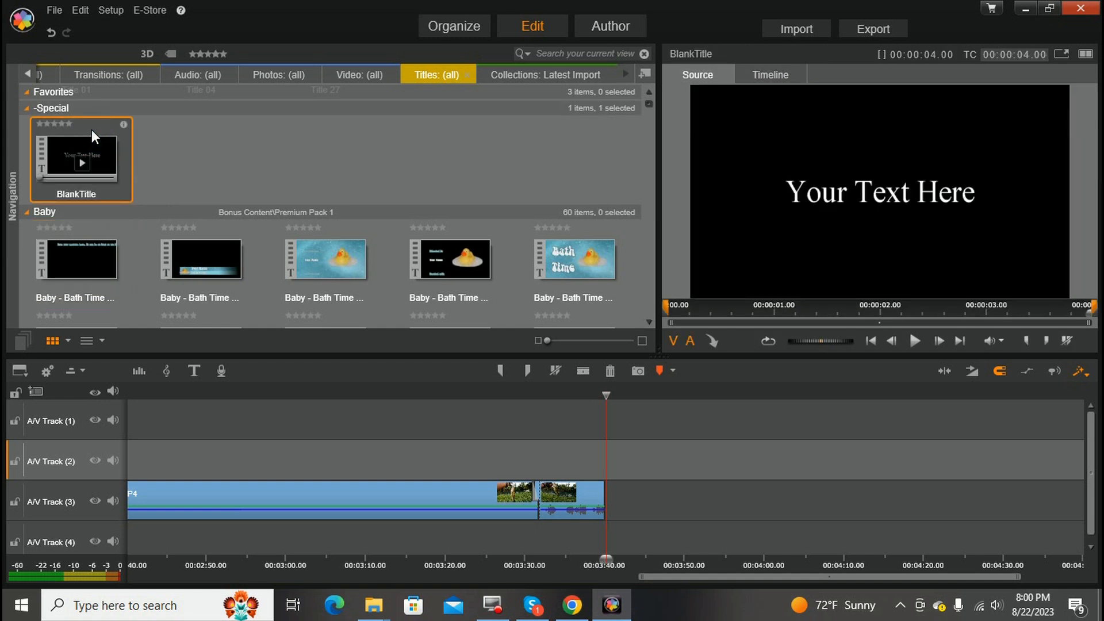
{"action": "left_click_drag", "start_coordinate": [91, 130], "coordinate": [616, 496]}
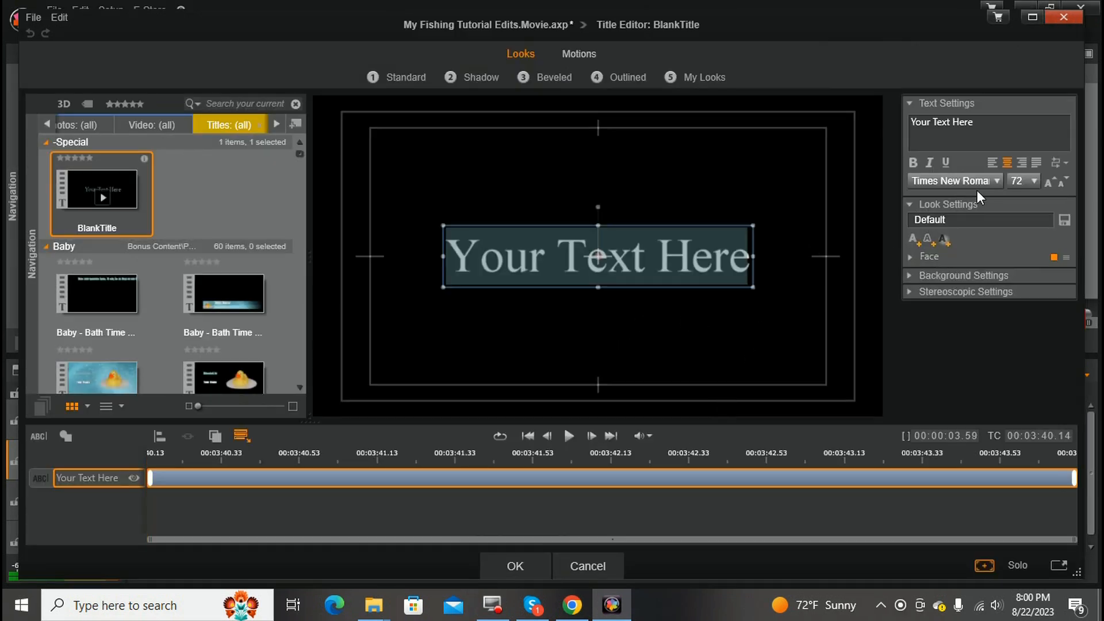
Step: Set the title's font to Belwe Bd BT and its text to "Bonus Footage" on two lines
{"action": "left_click", "coordinate": [995, 179]}
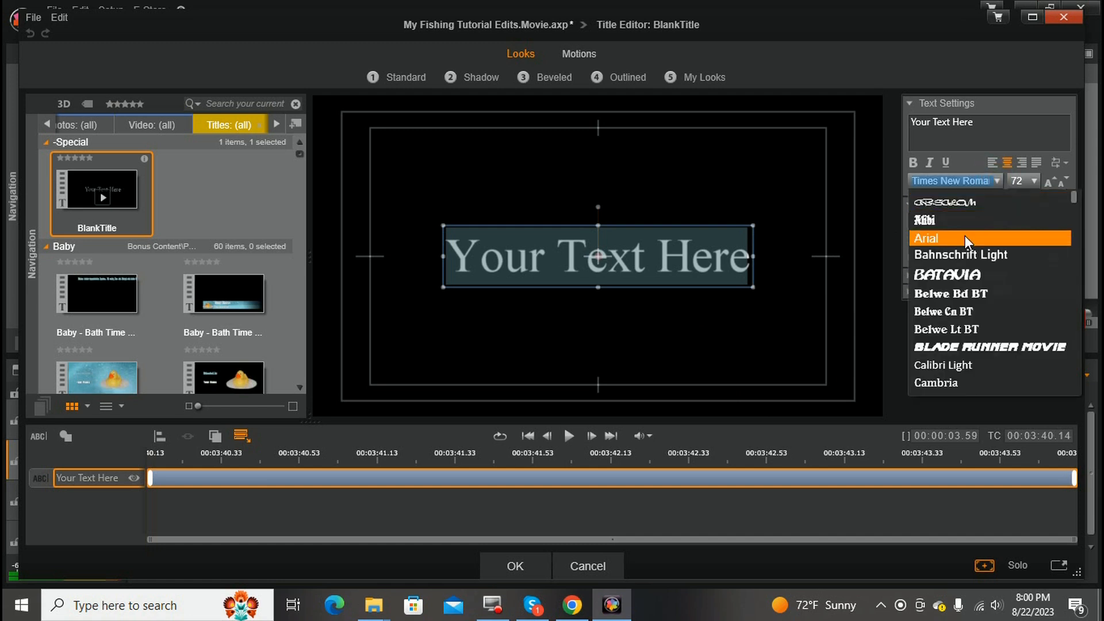
{"action": "left_click", "coordinate": [941, 293]}
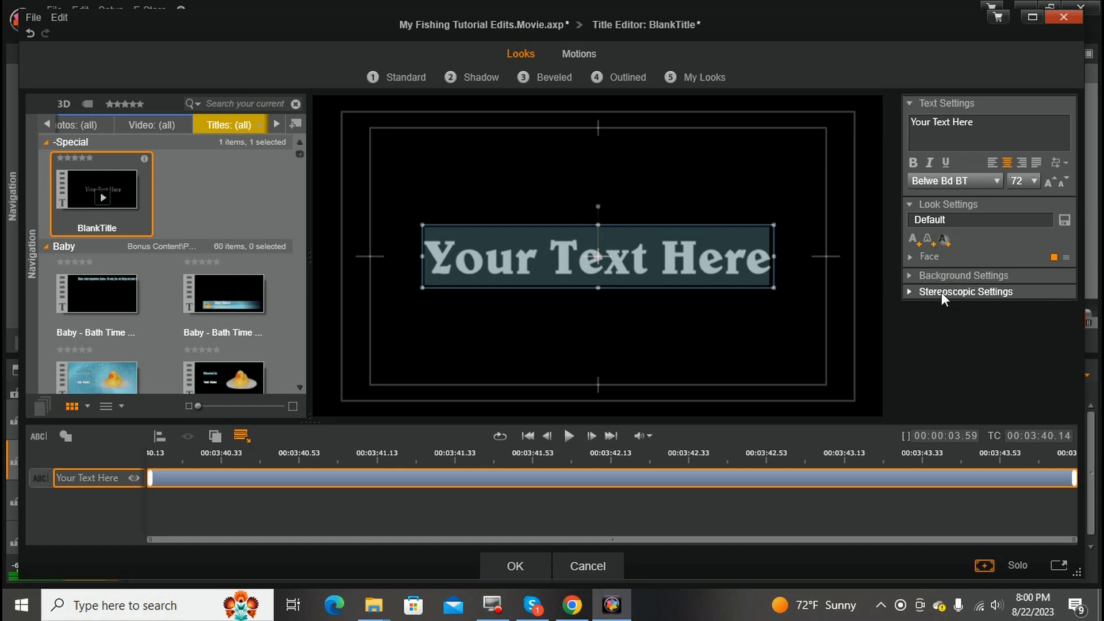
{"action": "type", "text": "bo"}
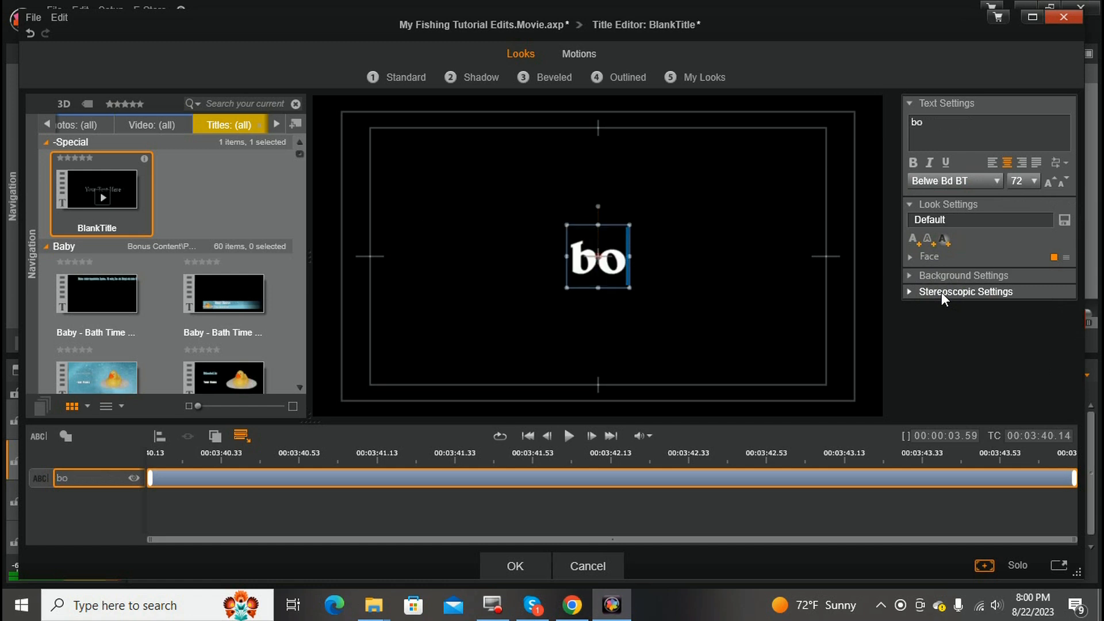
{"action": "key", "text": "BackSpace"}
{"action": "key", "text": "BackSpace"}
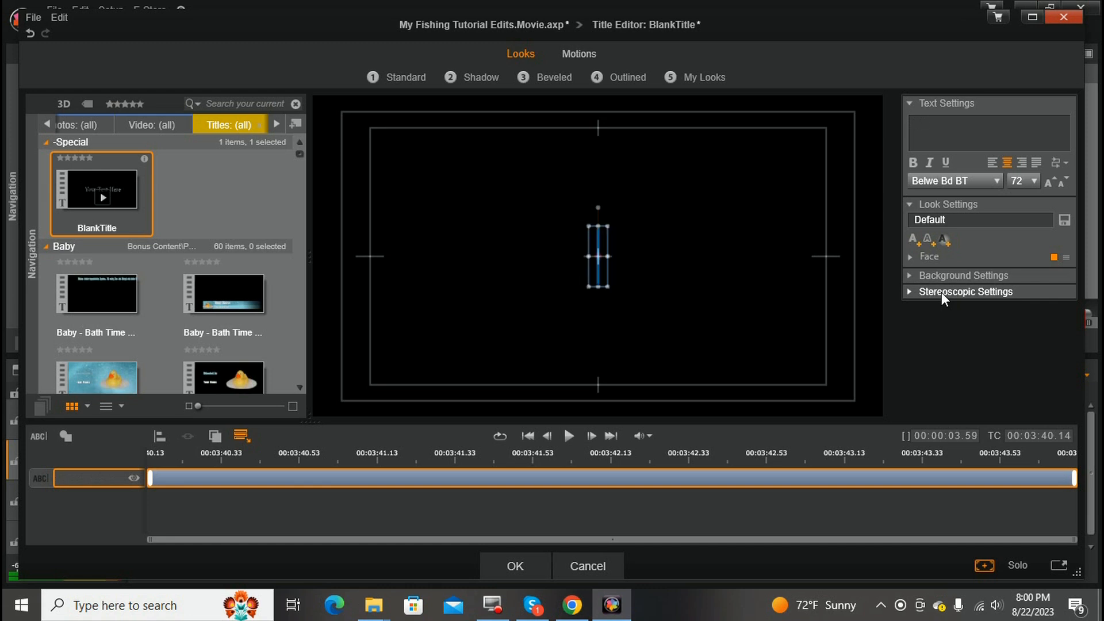
{"action": "type", "text": "Bonus"}
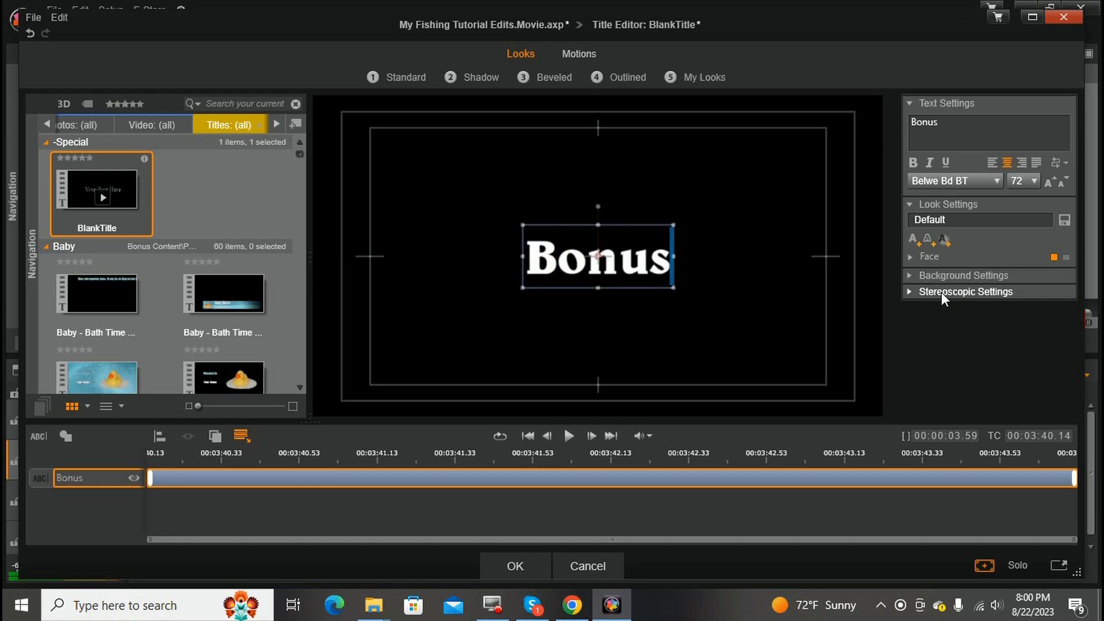
{"action": "key", "text": "Return"}
{"action": "type", "text": "Footage"}
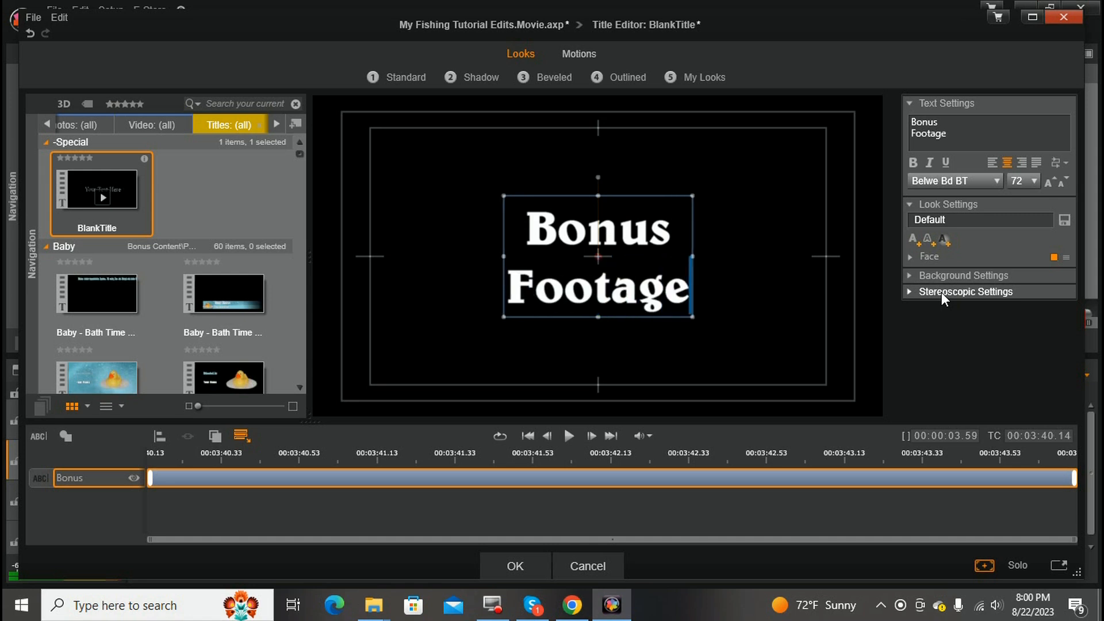
{"action": "left_click", "coordinate": [478, 288]}
Step: Apply the 05 - Lines Fade enter motion to the title text and accept the title
{"action": "left_click", "coordinate": [577, 55]}
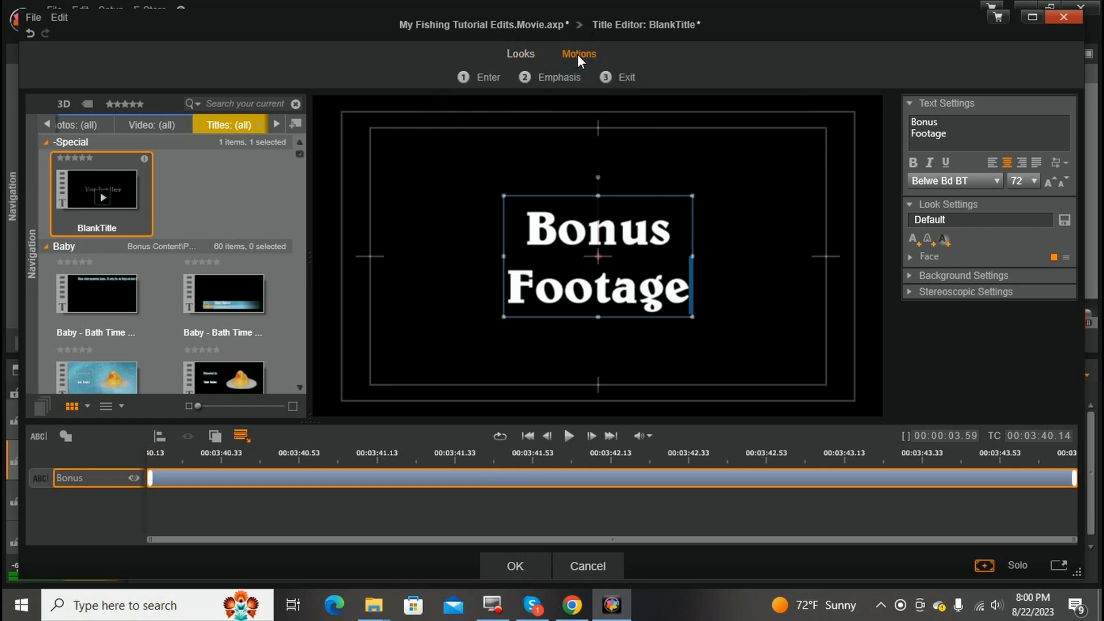
{"action": "left_click", "coordinate": [487, 78]}
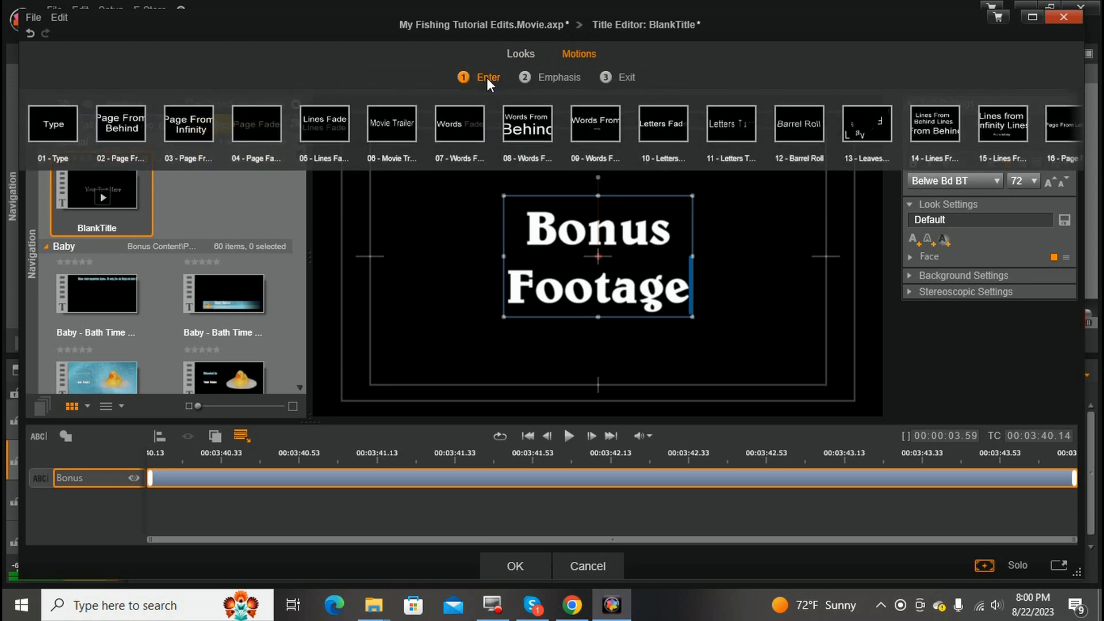
{"action": "left_click", "coordinate": [323, 128]}
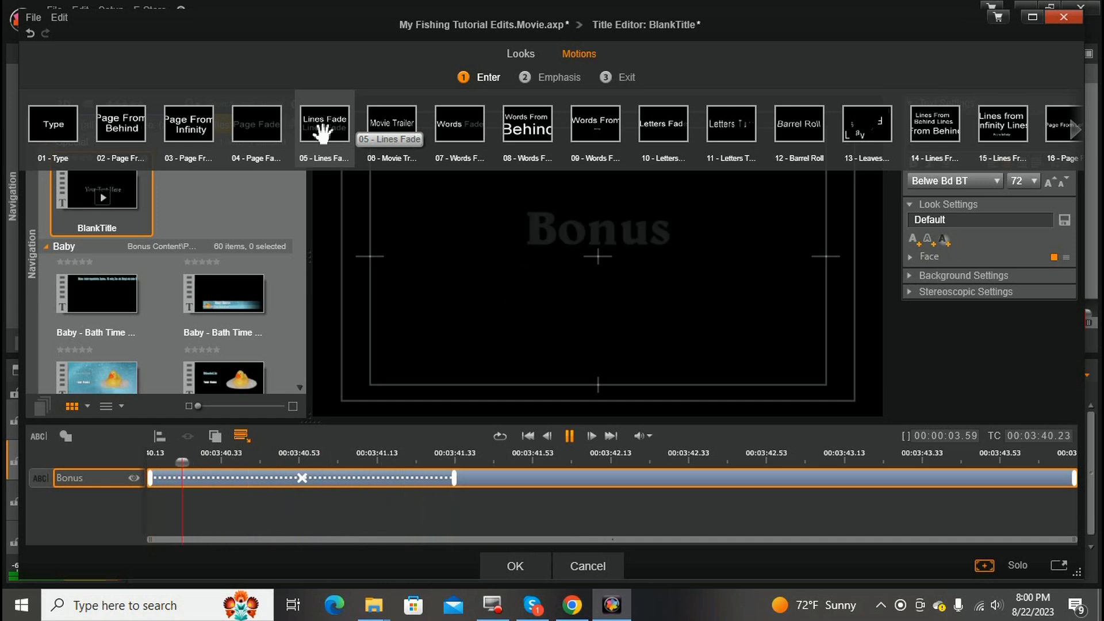
{"action": "left_click", "coordinate": [323, 131]}
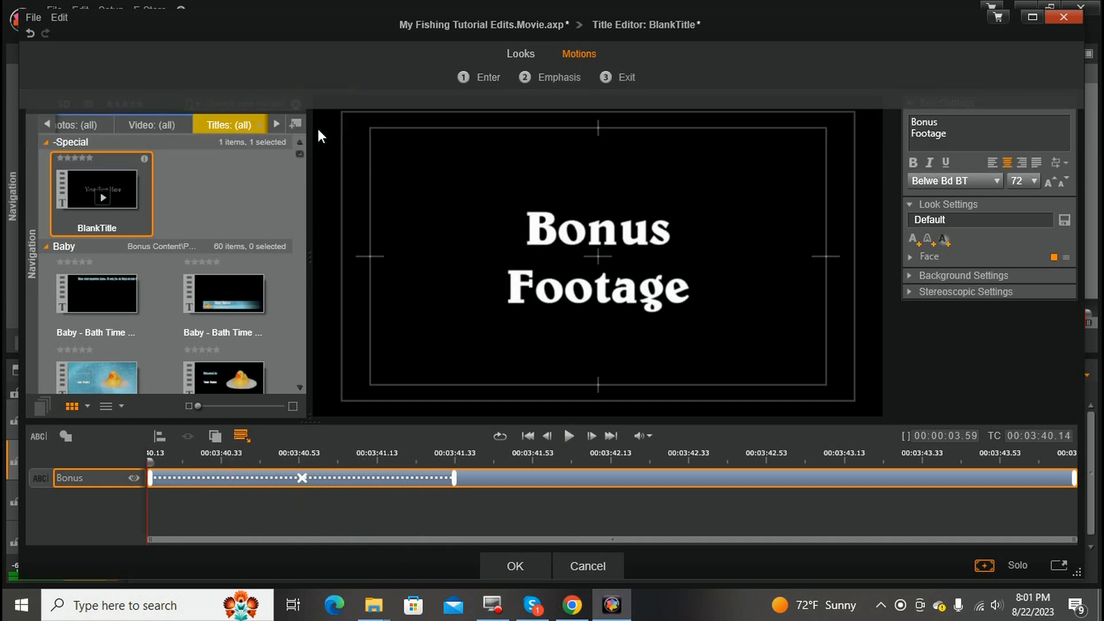
{"action": "left_click", "coordinate": [524, 561]}
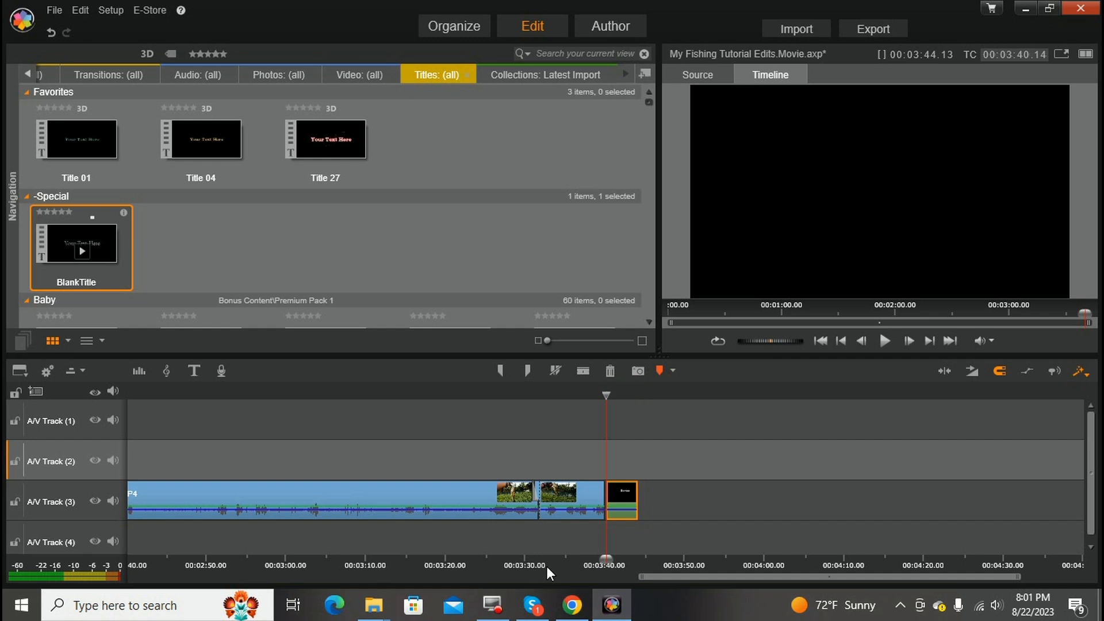
Step: Lengthen the Bonus Footage title to end at 00:03:48.53 and play the timeline from 00:03:36.13 to check it
{"action": "left_click_drag", "start_coordinate": [629, 506], "coordinate": [674, 511]}
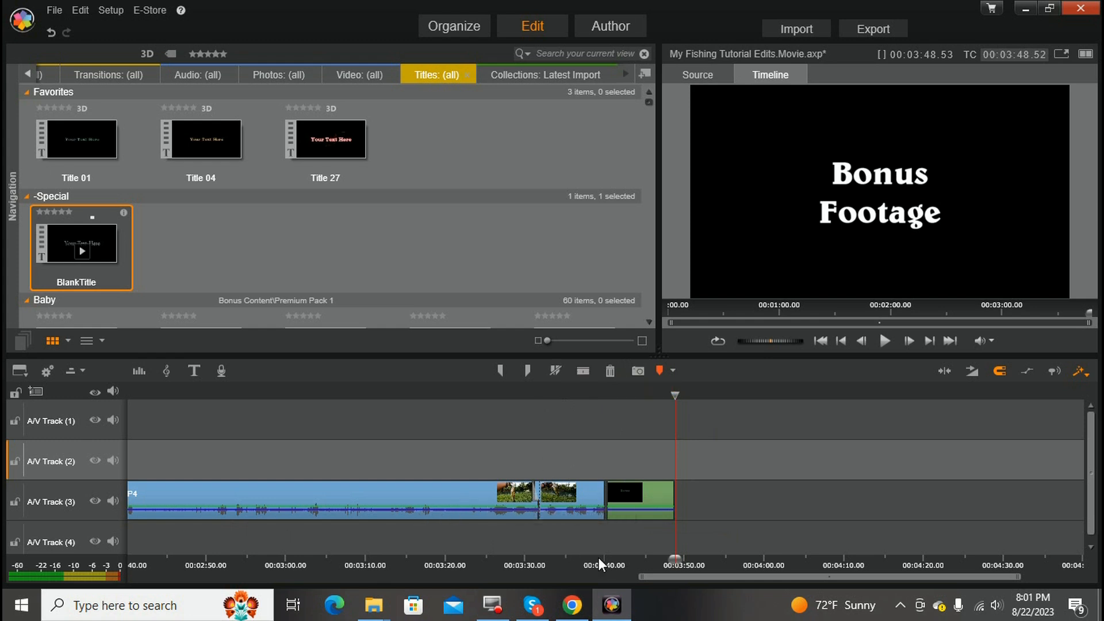
{"action": "left_click", "coordinate": [574, 568]}
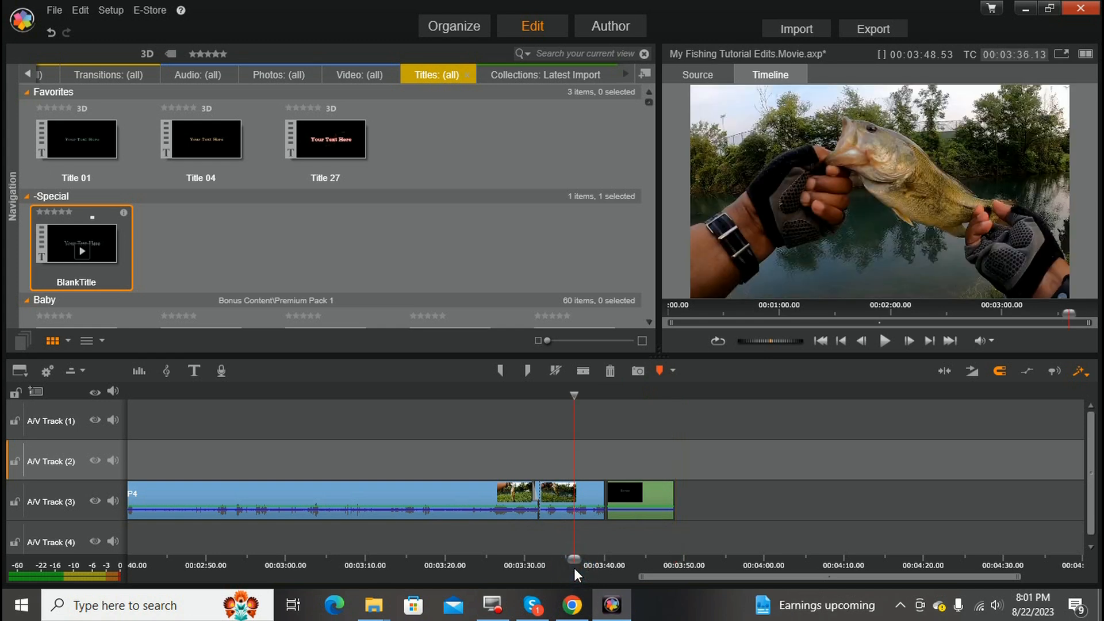
{"action": "left_click", "coordinate": [885, 341]}
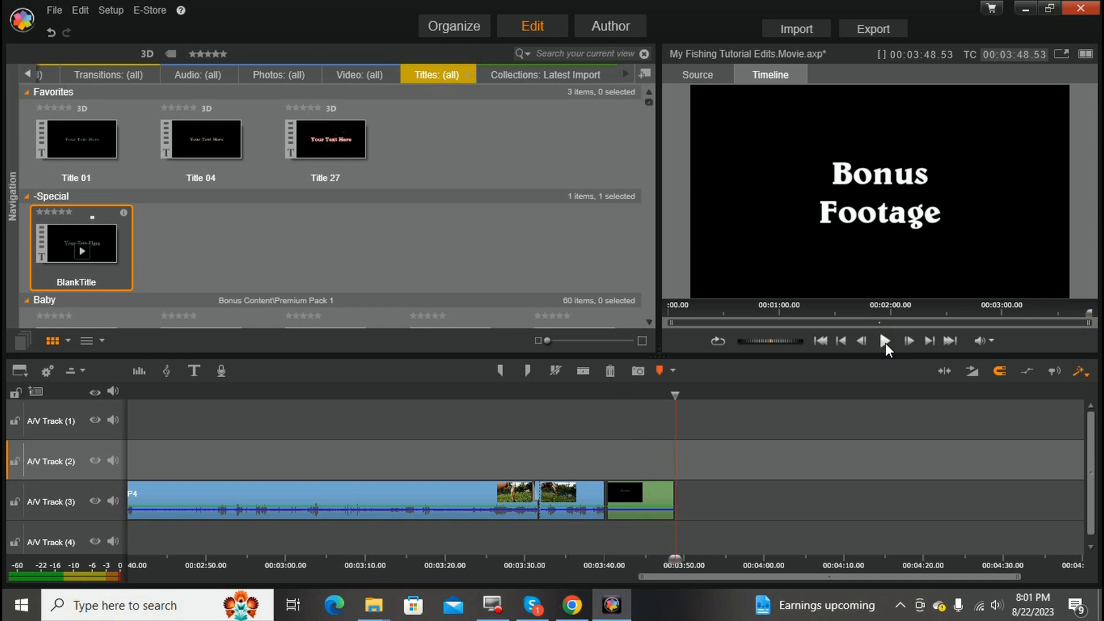
Step: Preview the opening of GH010224.MP4 from the Latest Import collection and place the clip directly after the Bonus Footage title on A/V Track (3)
{"action": "left_click", "coordinate": [536, 76]}
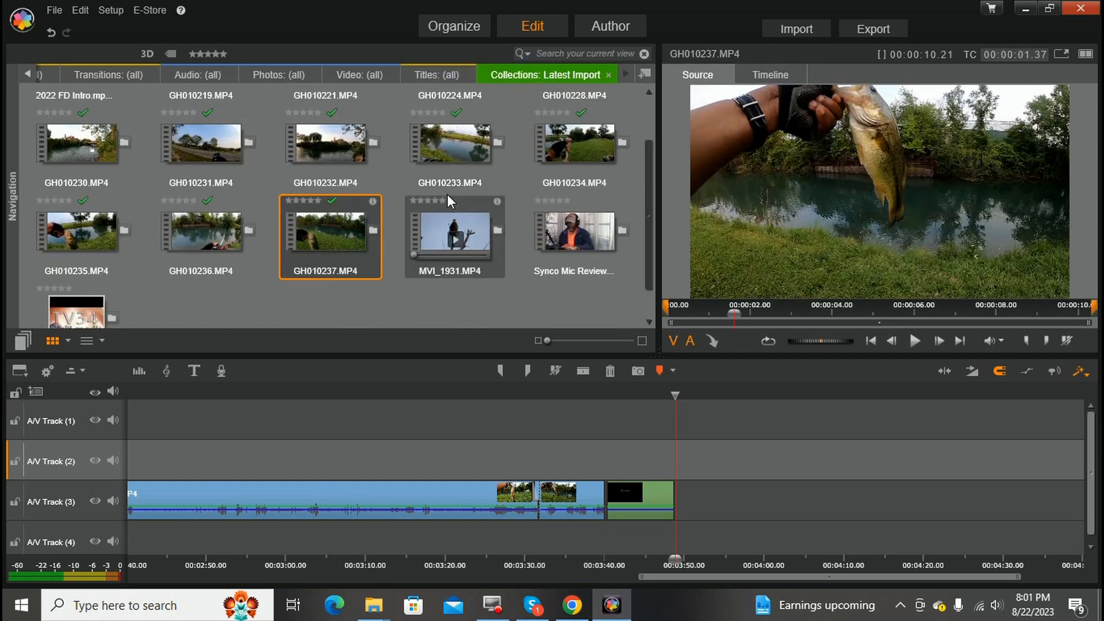
{"action": "scroll", "coordinate": [447, 194], "scroll_direction": "up", "scroll_amount": 1}
{"action": "scroll", "coordinate": [447, 194], "scroll_direction": "up", "scroll_amount": 1}
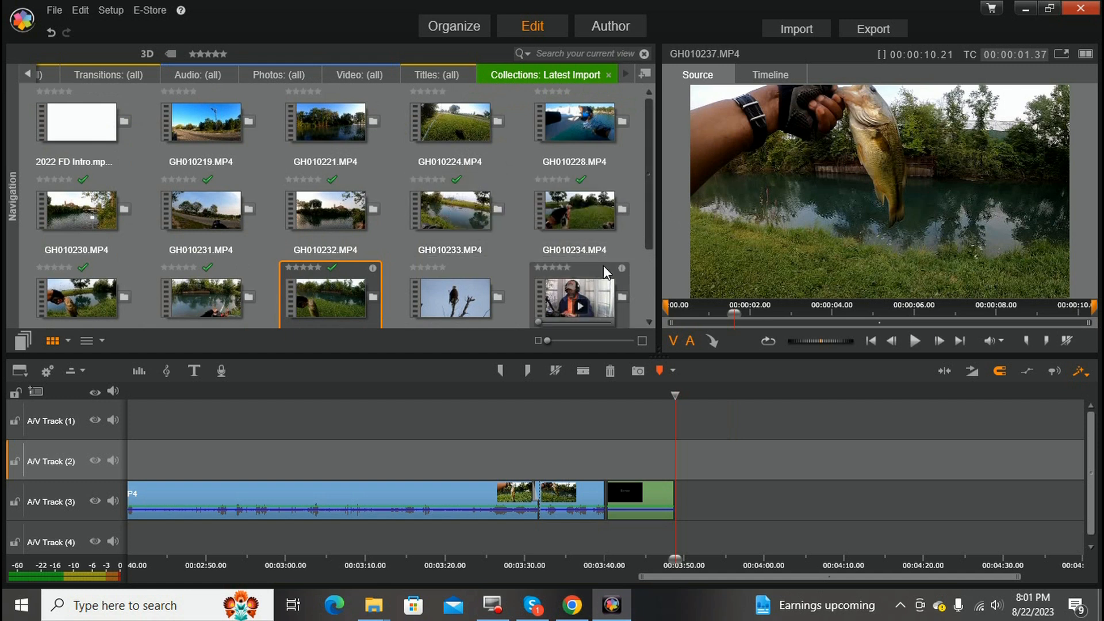
{"action": "mouse_move", "coordinate": [561, 240]}
{"action": "mouse_move", "coordinate": [374, 271]}
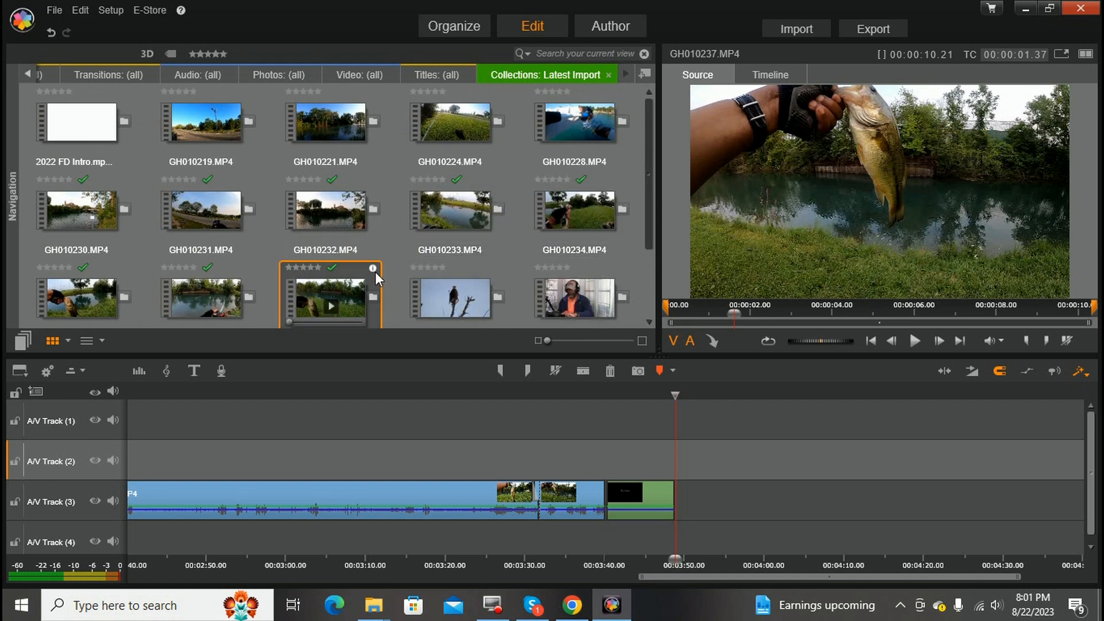
{"action": "mouse_move", "coordinate": [198, 251]}
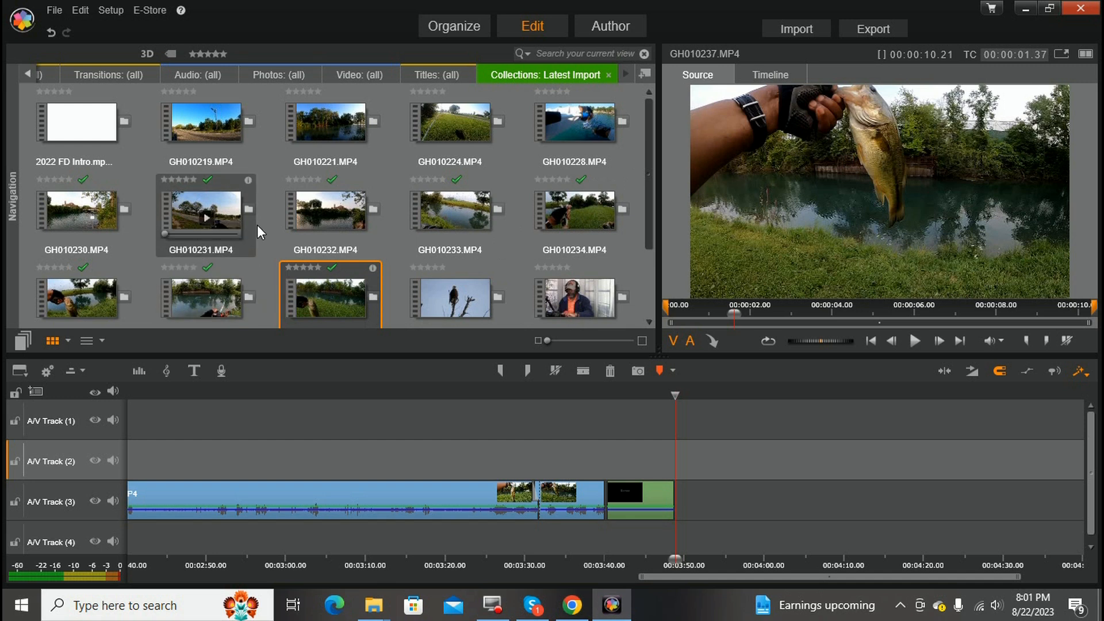
{"action": "mouse_move", "coordinate": [585, 154]}
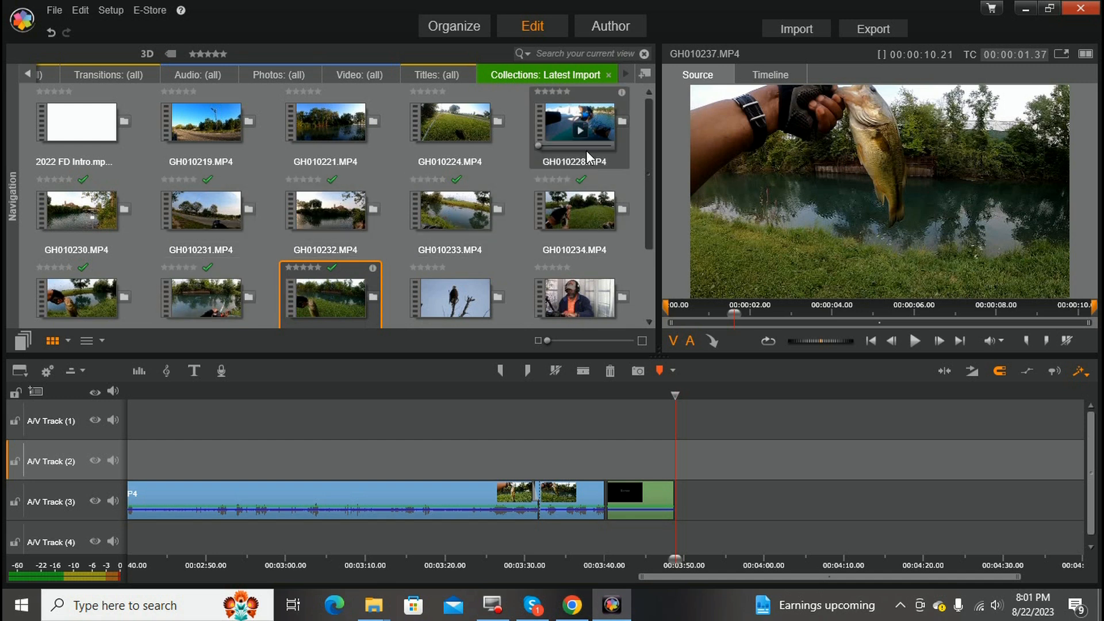
{"action": "mouse_move", "coordinate": [488, 127]}
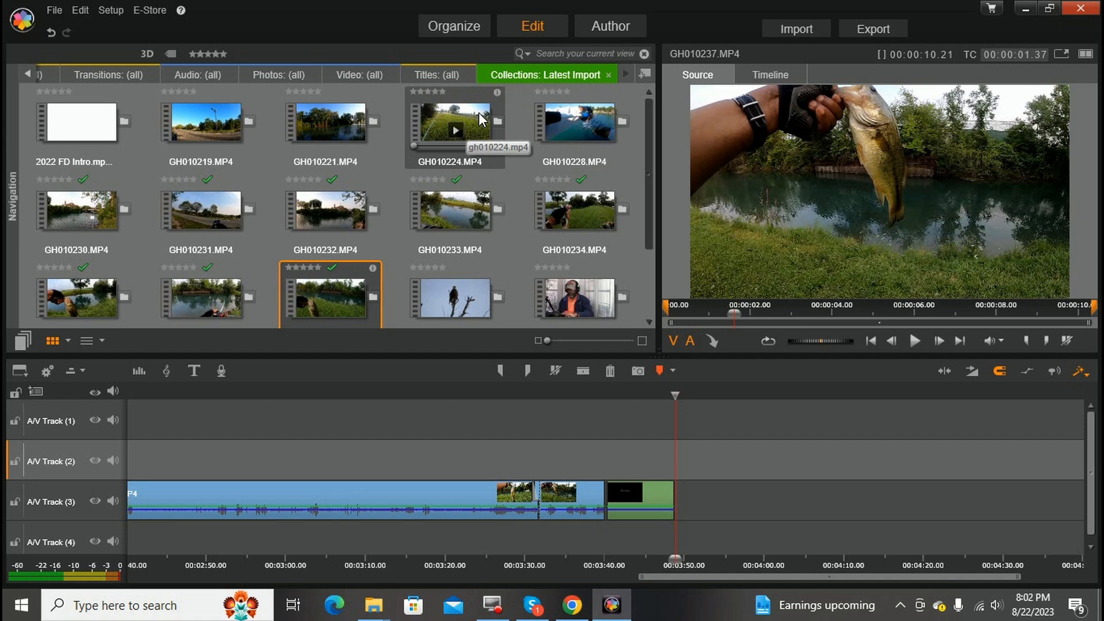
{"action": "left_click", "coordinate": [479, 113]}
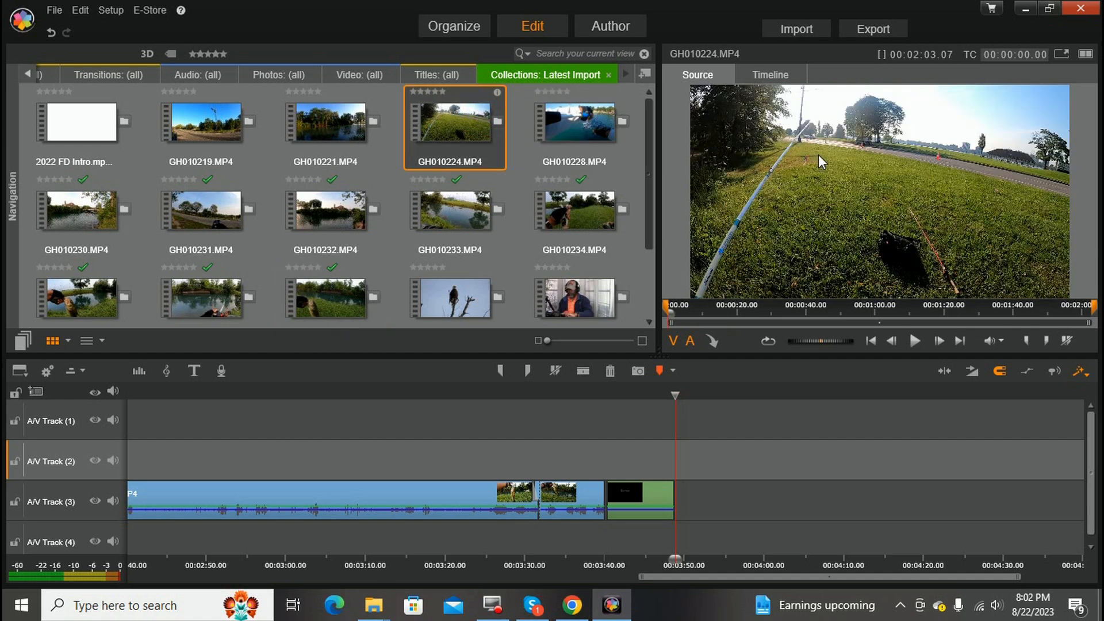
{"action": "left_click", "coordinate": [915, 341]}
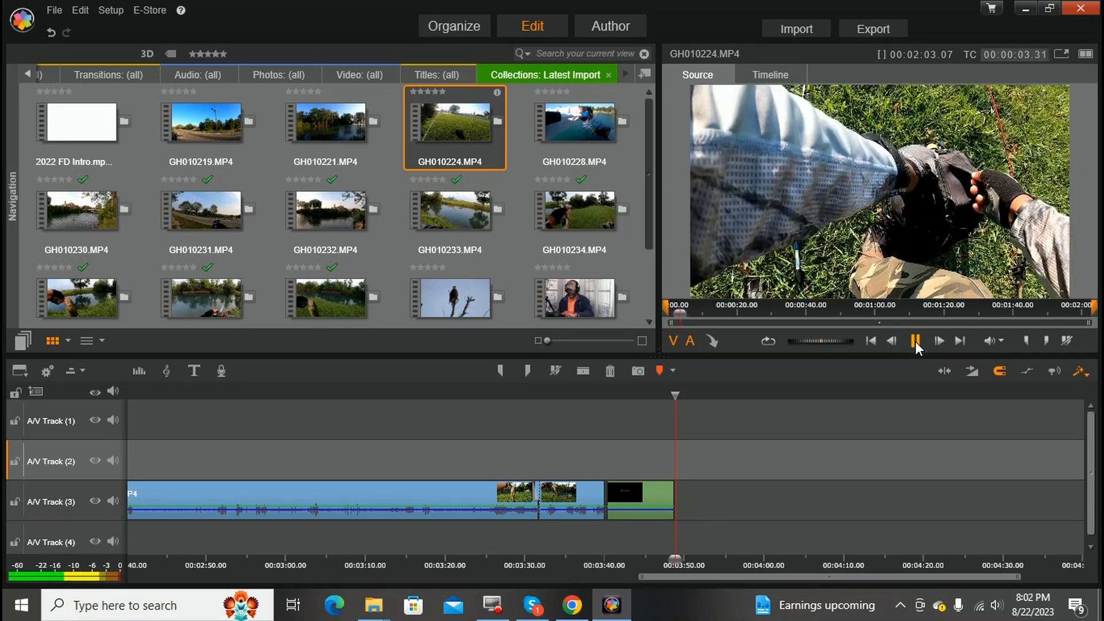
{"action": "left_click", "coordinate": [915, 342]}
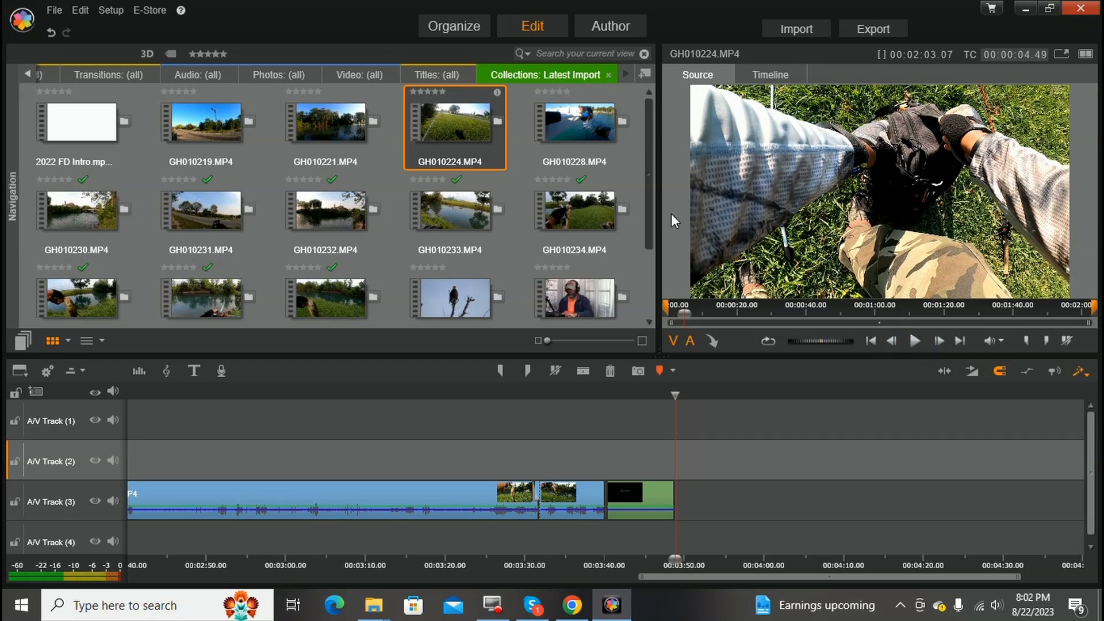
{"action": "left_click_drag", "start_coordinate": [470, 103], "coordinate": [690, 496]}
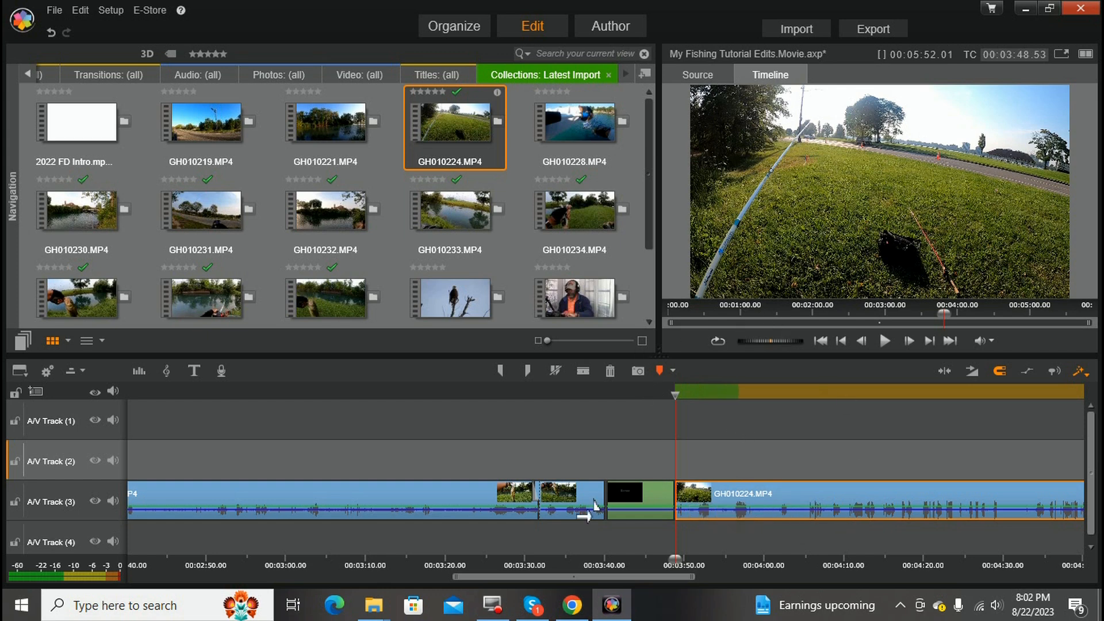
{"action": "left_click_drag", "start_coordinate": [557, 576], "coordinate": [674, 592]}
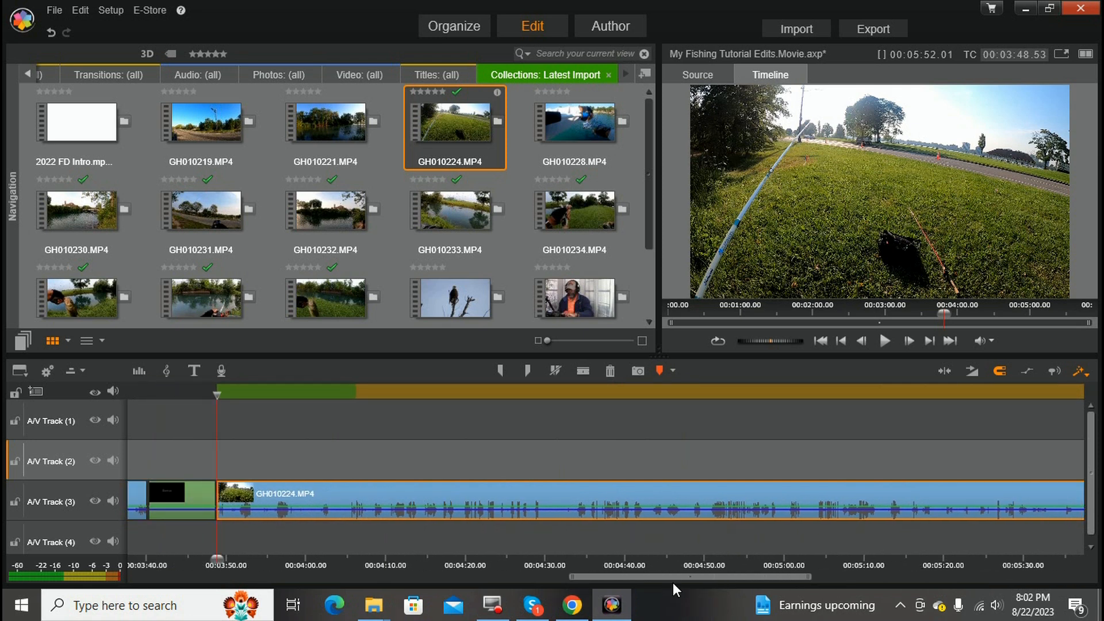
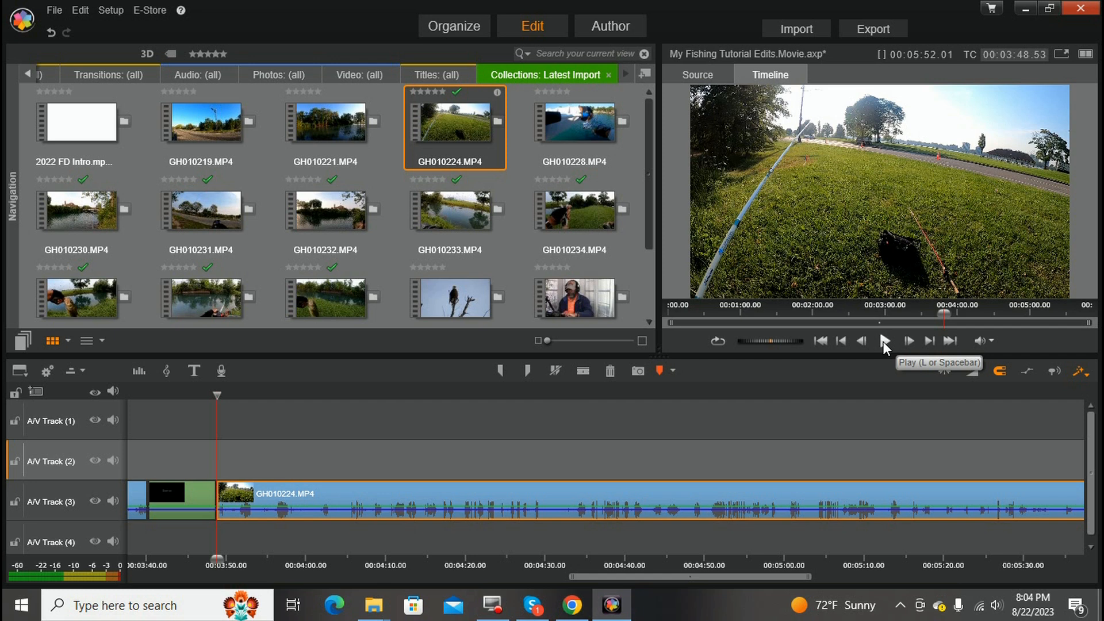
Step: Apply the 02 - City Lights emphasis motion to the Bonus Footage title and accept the title changes
{"action": "left_click", "coordinate": [185, 499]}
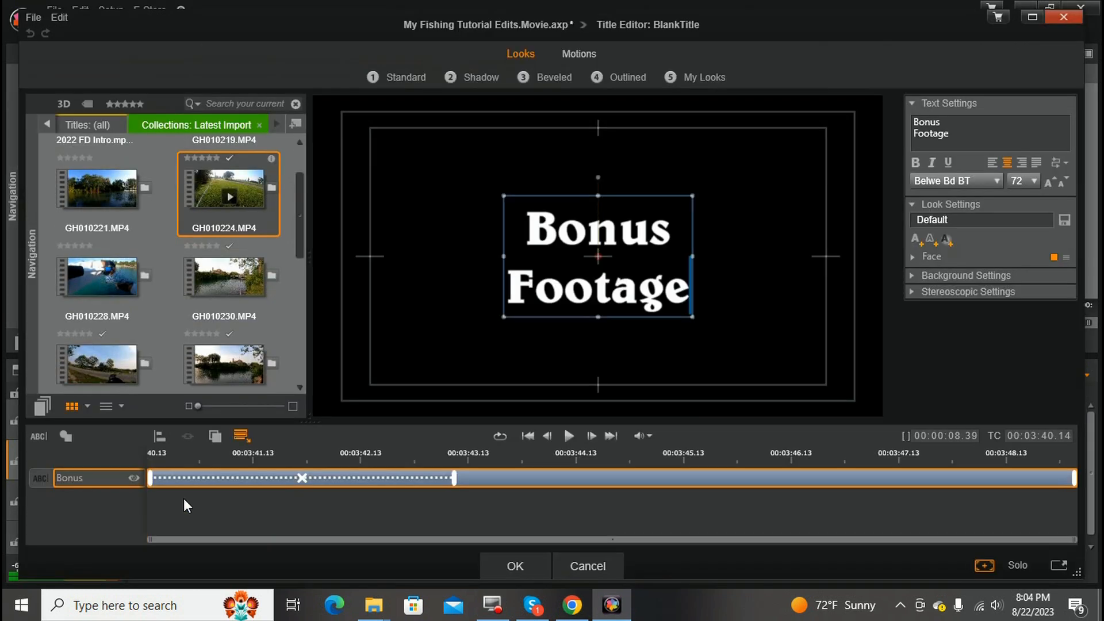
{"action": "left_click", "coordinate": [578, 53]}
{"action": "left_click", "coordinate": [555, 76]}
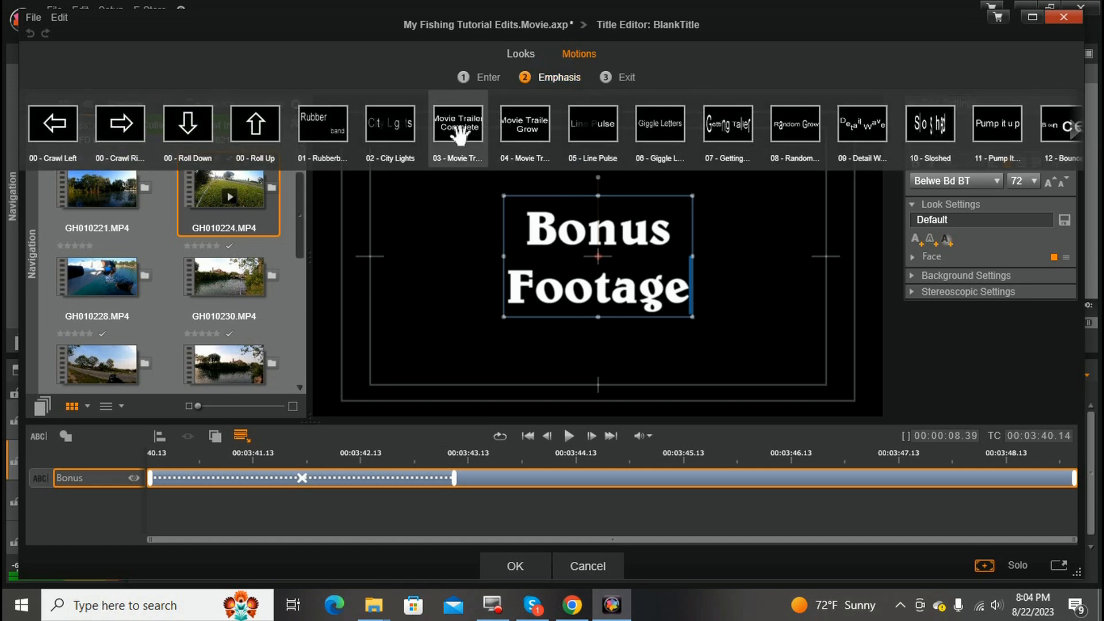
{"action": "left_click", "coordinate": [401, 132]}
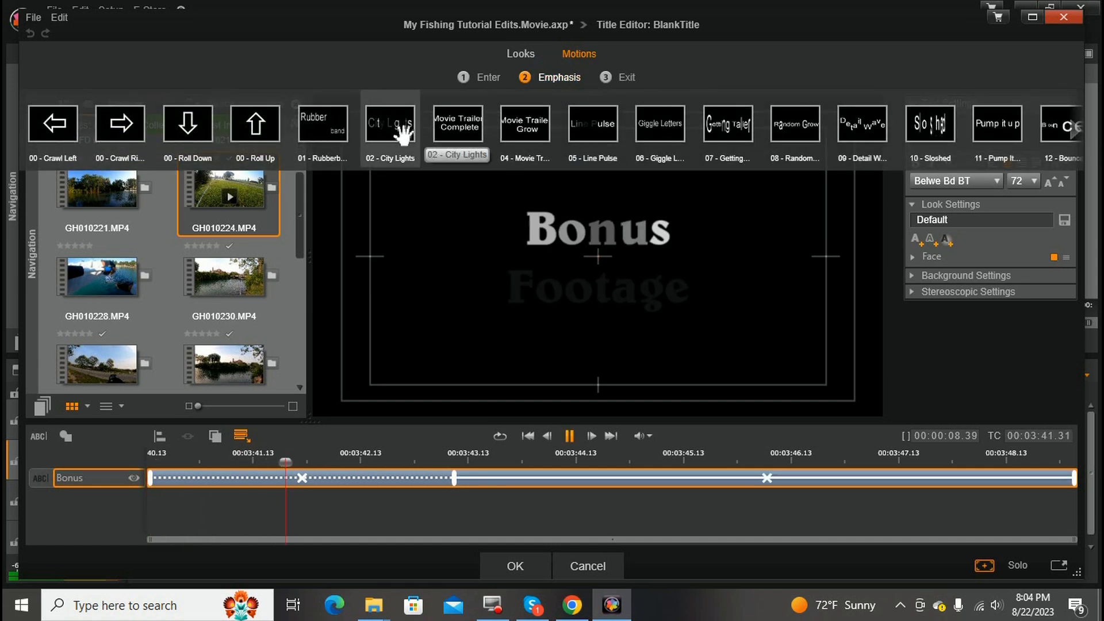
{"action": "left_click", "coordinate": [398, 129]}
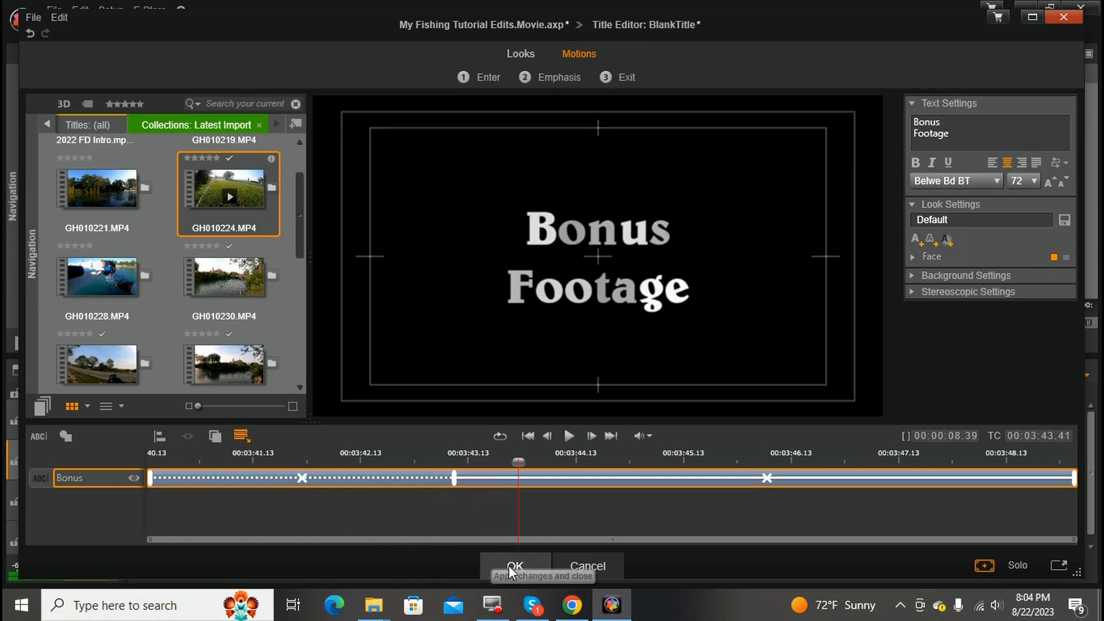
{"action": "left_click", "coordinate": [506, 565]}
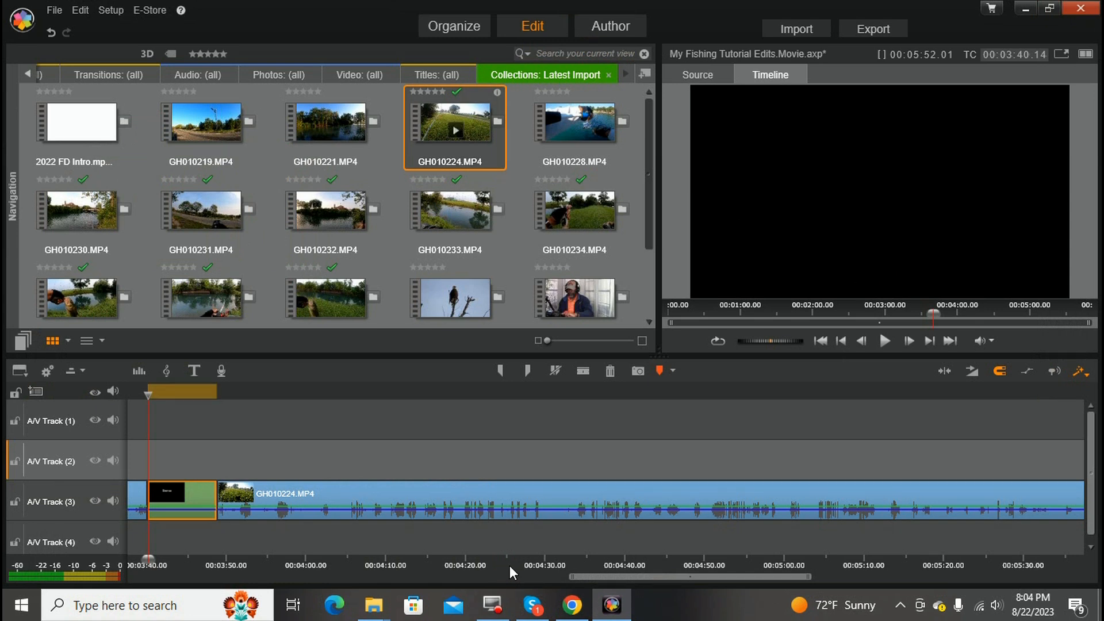
Step: Play the timeline from 00:03:35.06 through the Bonus Footage title and GH010224.MP4, stopping at 00:05:29.56
{"action": "left_click_drag", "start_coordinate": [685, 576], "coordinate": [641, 574]}
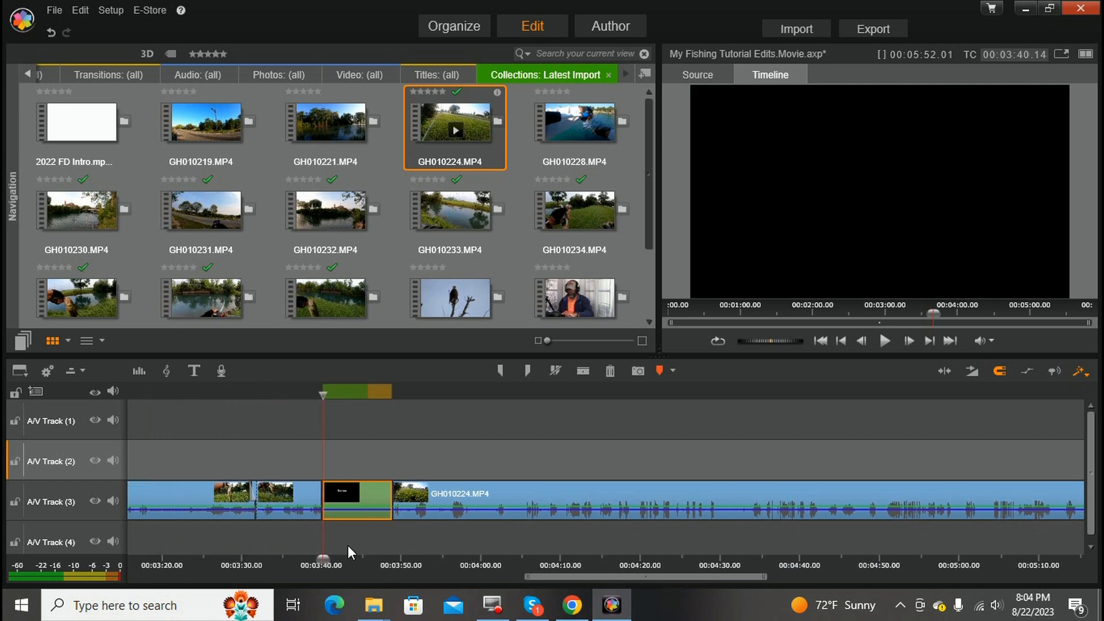
{"action": "left_click", "coordinate": [282, 561]}
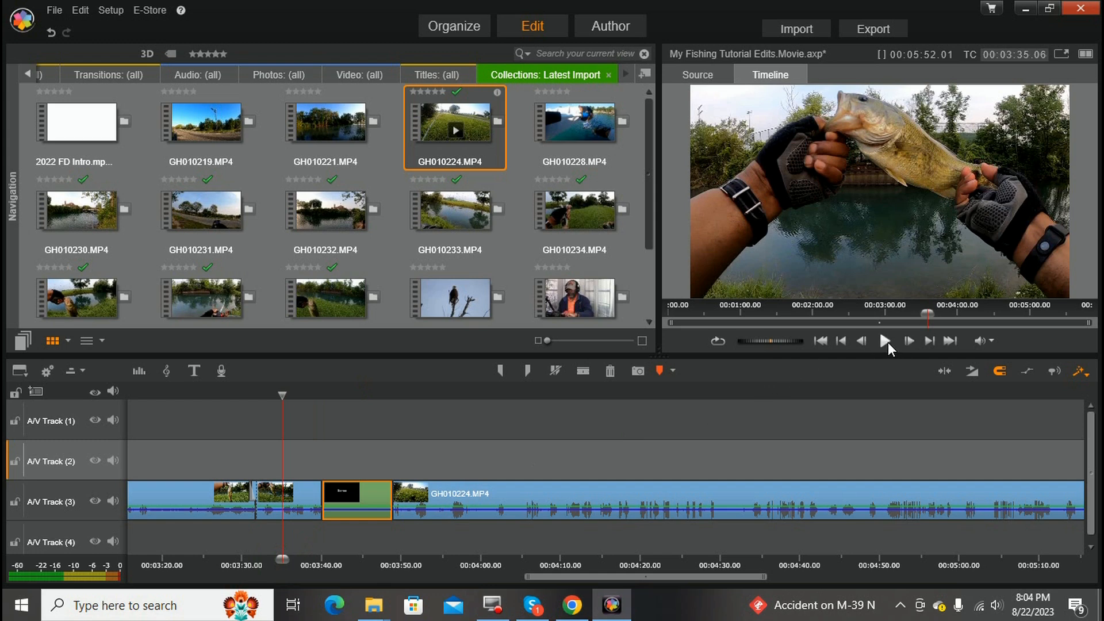
{"action": "left_click", "coordinate": [885, 342]}
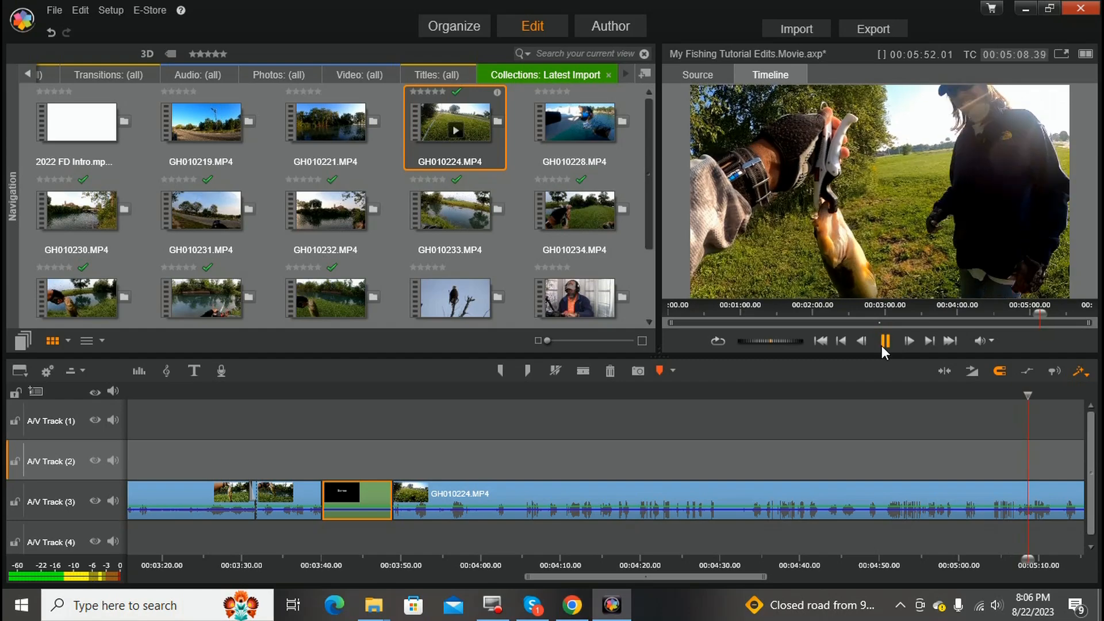
{"action": "left_click_drag", "start_coordinate": [678, 578], "coordinate": [767, 585]}
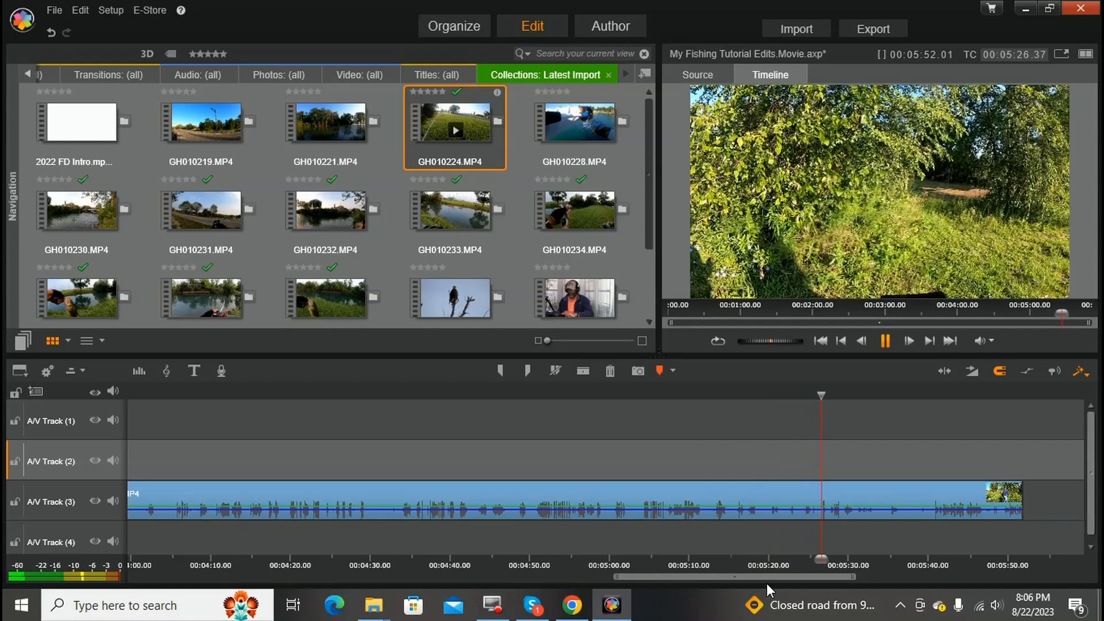
{"action": "left_click", "coordinate": [886, 342]}
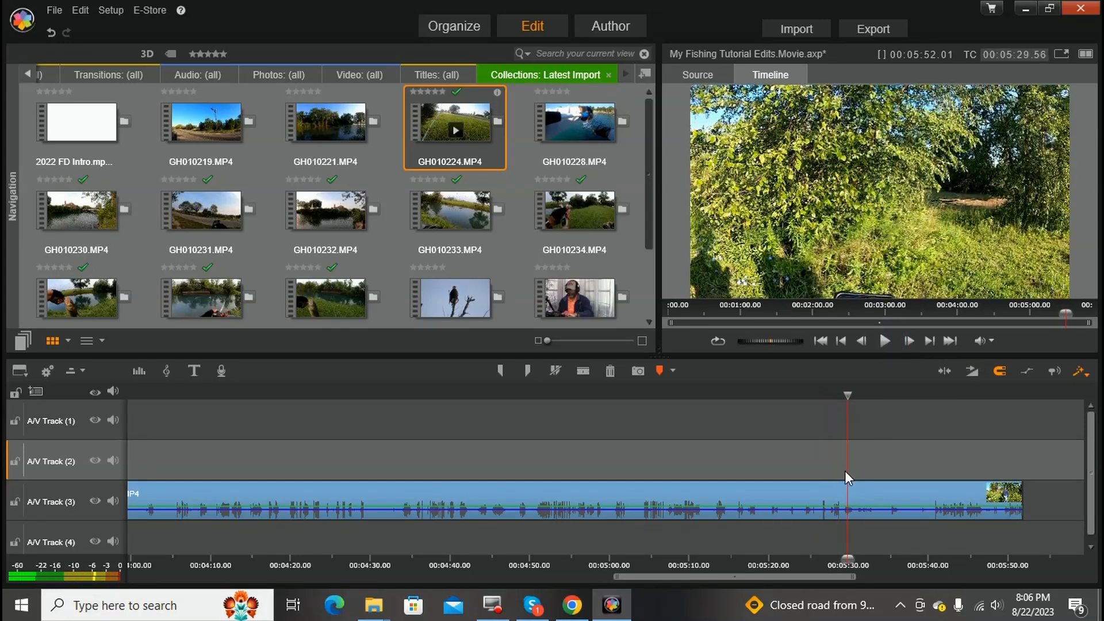
Step: Split GH010224.MP4 on A/V Track (3) at 00:05:21.47, review the portion after the cut and delete it
{"action": "left_click_drag", "start_coordinate": [846, 393], "coordinate": [711, 417]}
{"action": "left_click", "coordinate": [884, 341]}
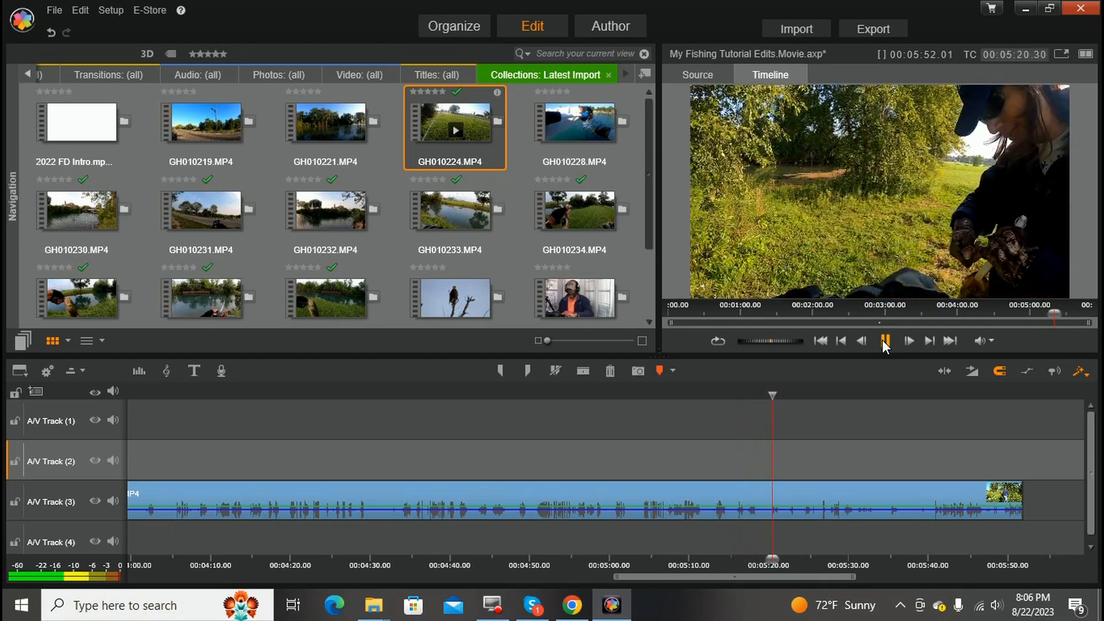
{"action": "left_click", "coordinate": [884, 341]}
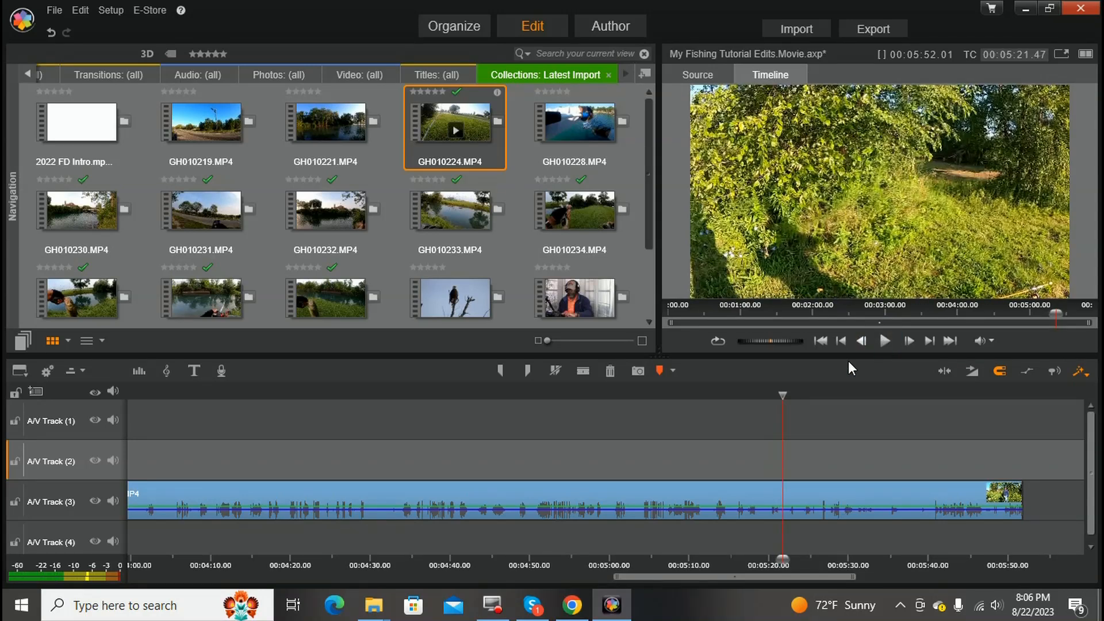
{"action": "left_click", "coordinate": [582, 371]}
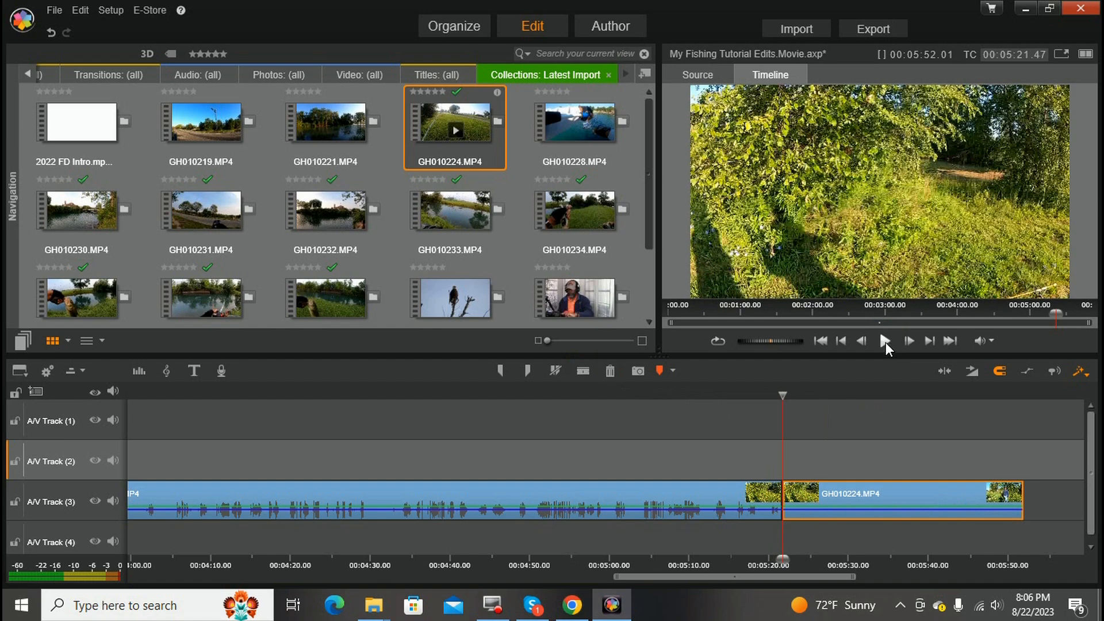
{"action": "left_click", "coordinate": [885, 341]}
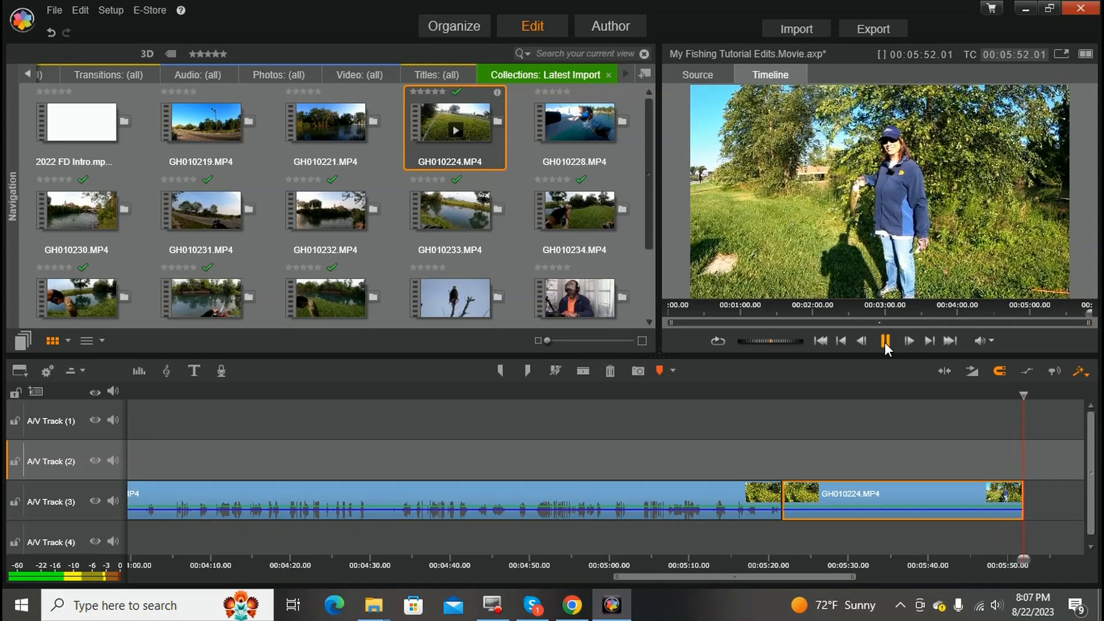
{"action": "left_click", "coordinate": [898, 497]}
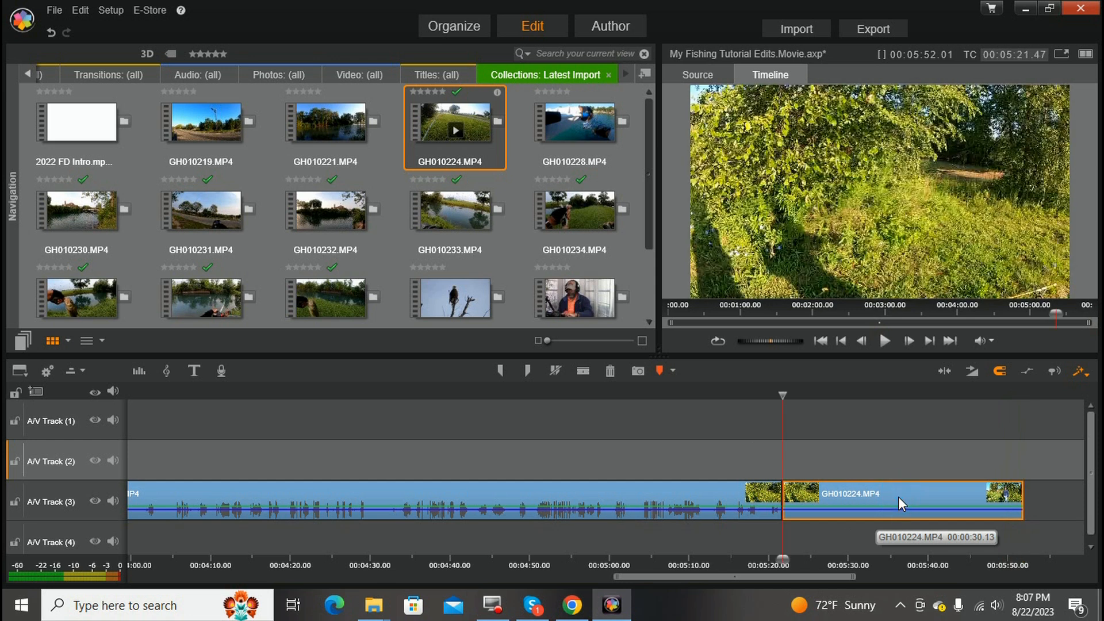
{"action": "left_click", "coordinate": [610, 371]}
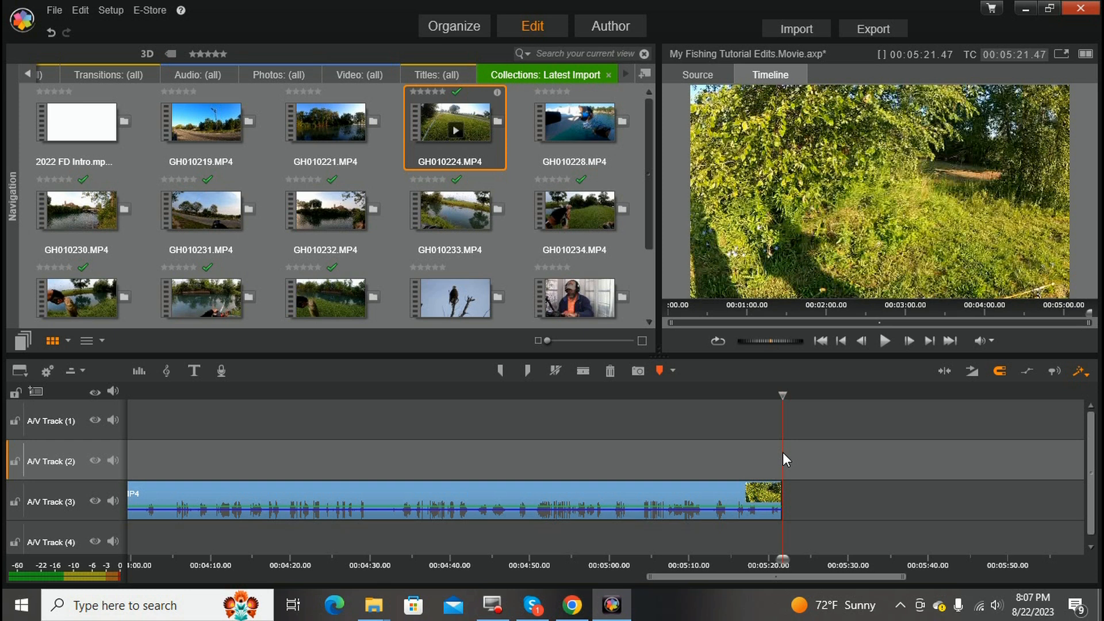
Step: Play the timeline from 00:03:45.57 to check the change from the Bonus Footage title to GH010224.MP4
{"action": "left_click", "coordinate": [822, 340]}
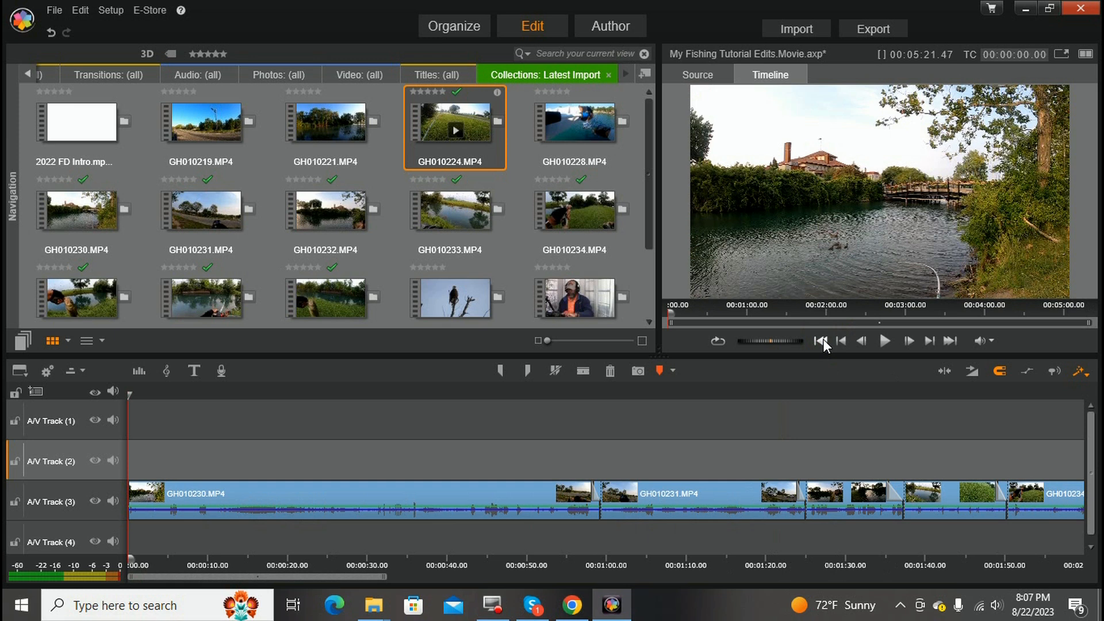
{"action": "left_click_drag", "start_coordinate": [331, 573], "coordinate": [739, 620]}
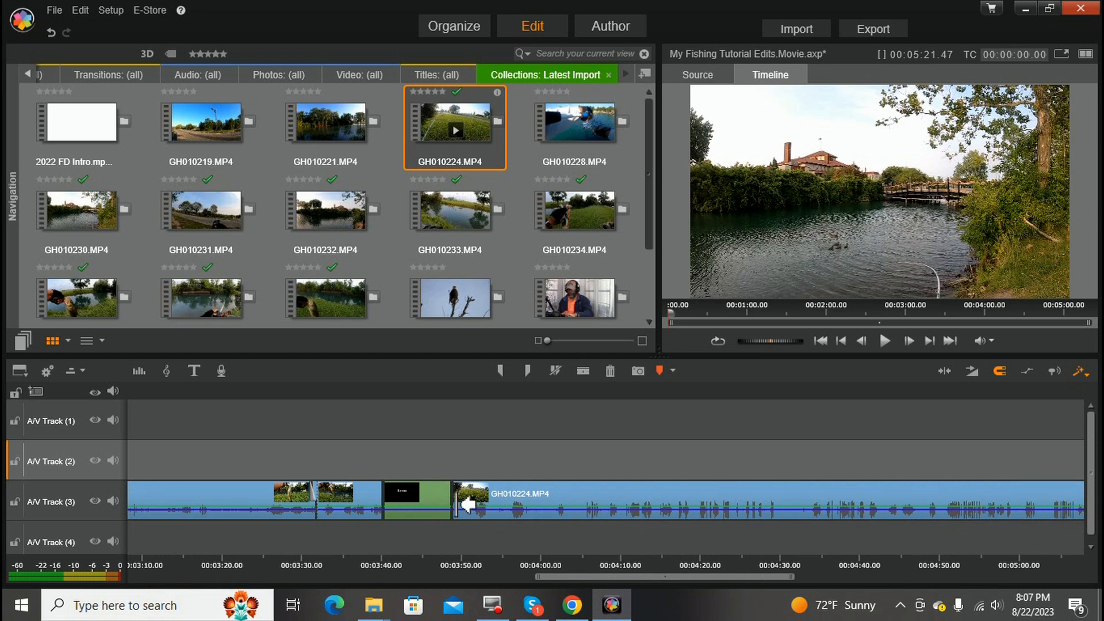
{"action": "left_click", "coordinate": [429, 561]}
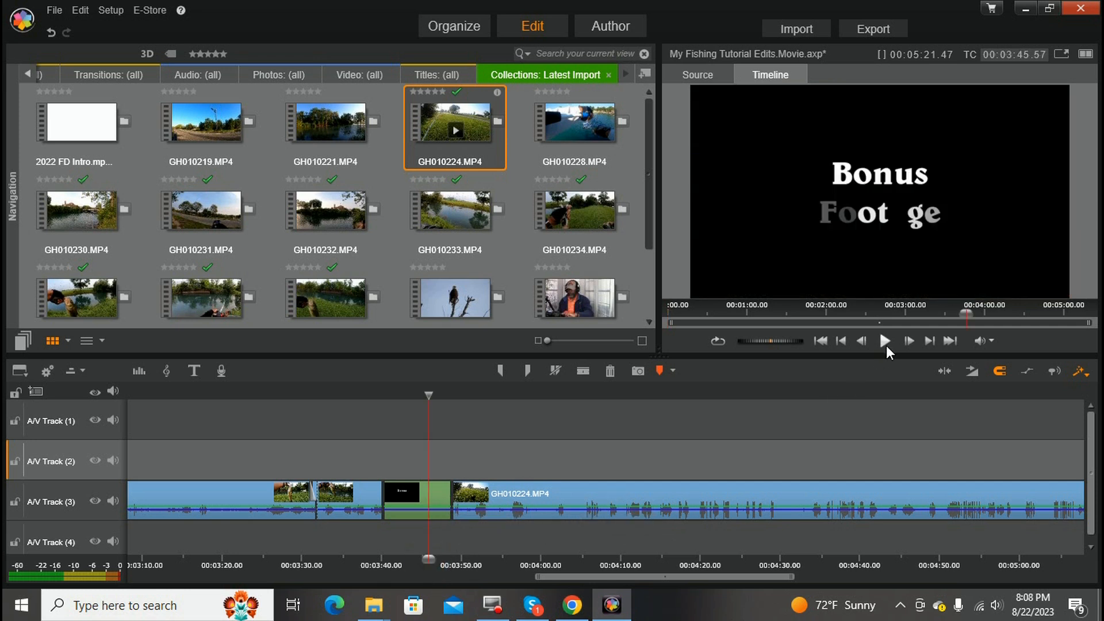
{"action": "left_click", "coordinate": [885, 341]}
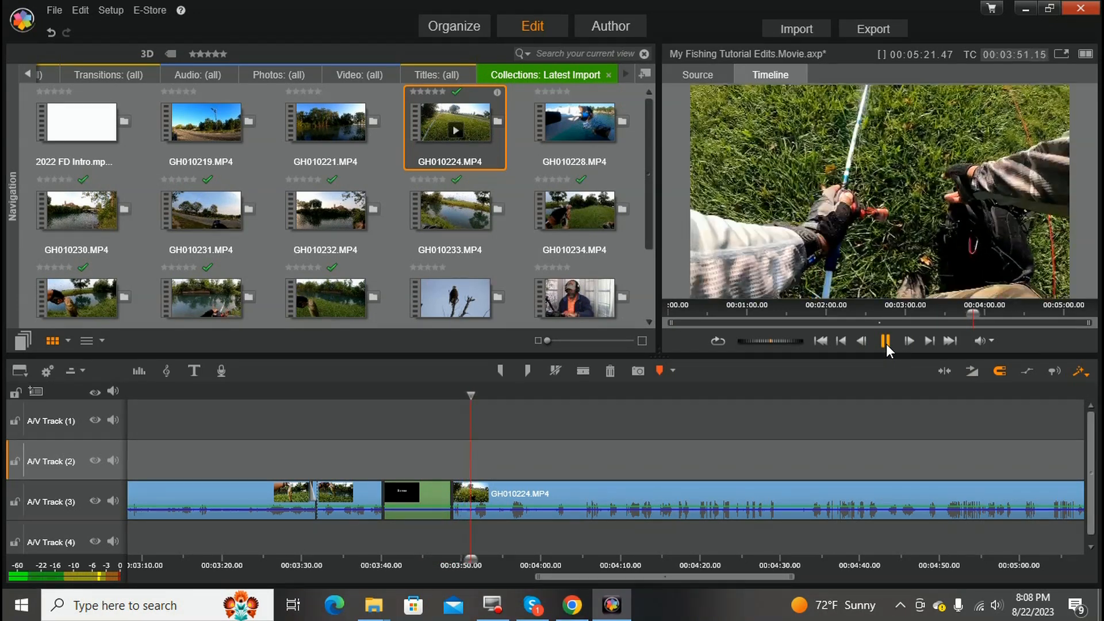
{"action": "left_click", "coordinate": [885, 342]}
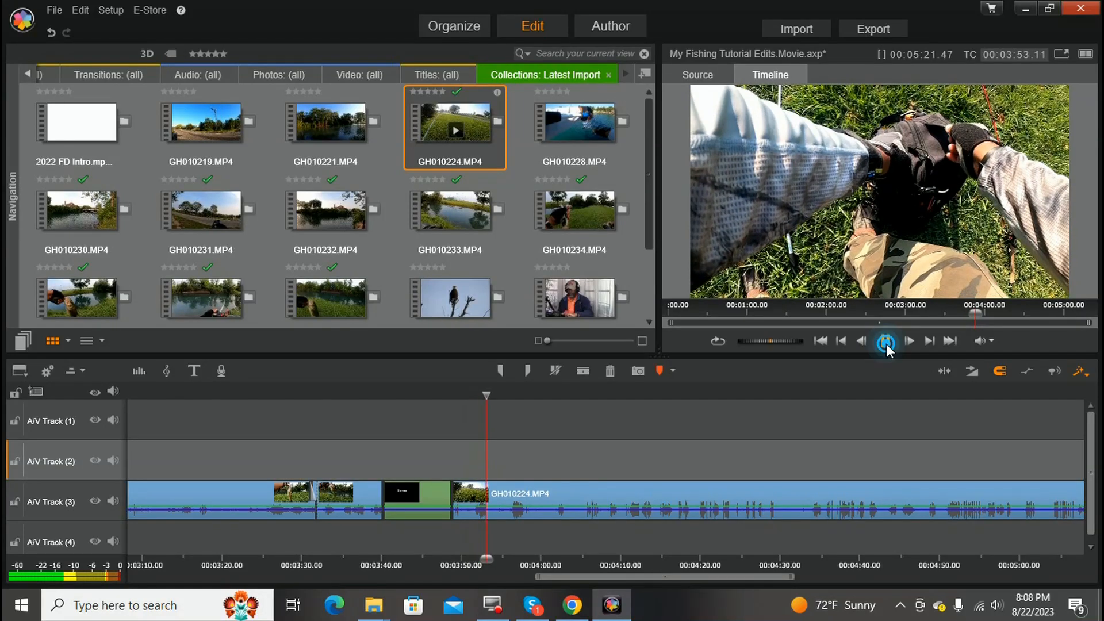
Step: Return the playhead to the start of the movie and save the movie project
{"action": "left_click", "coordinate": [821, 341]}
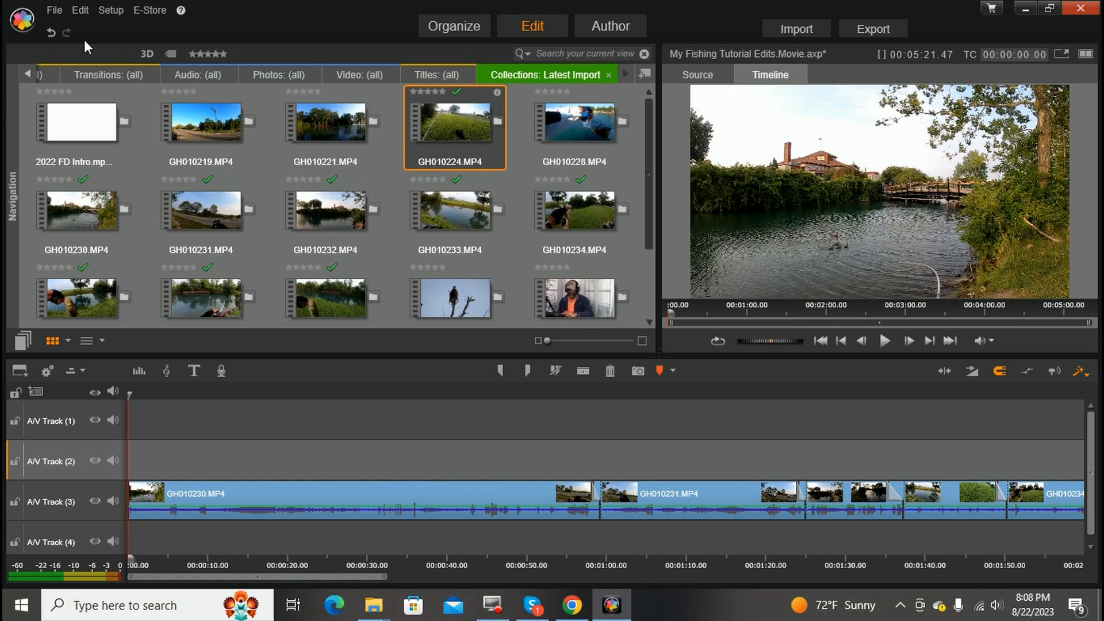
{"action": "left_click", "coordinate": [54, 10]}
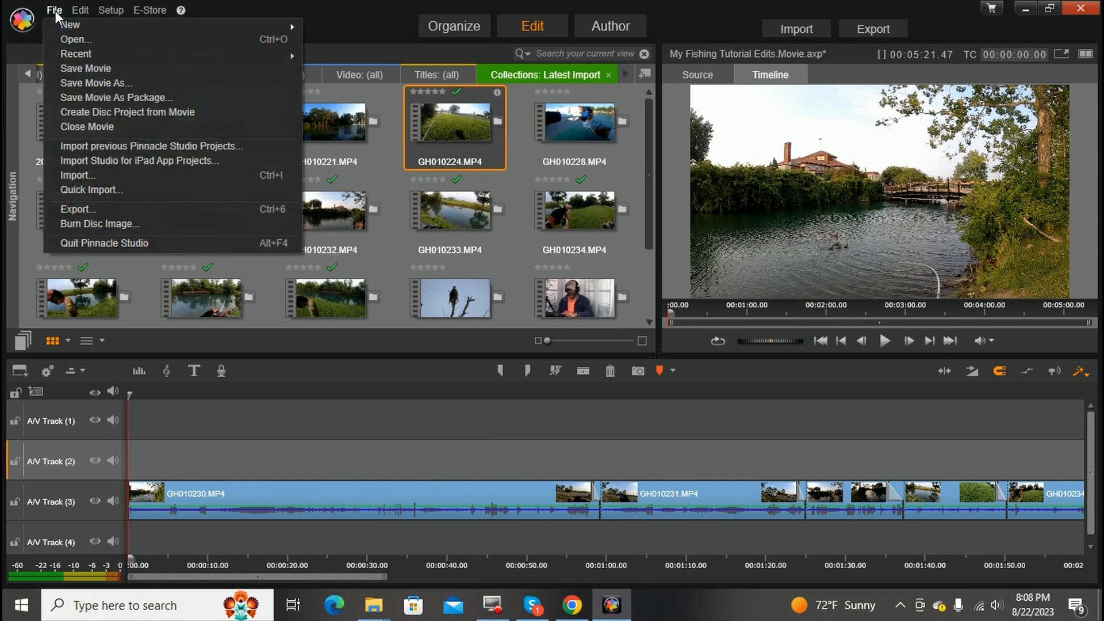
{"action": "left_click", "coordinate": [77, 68]}
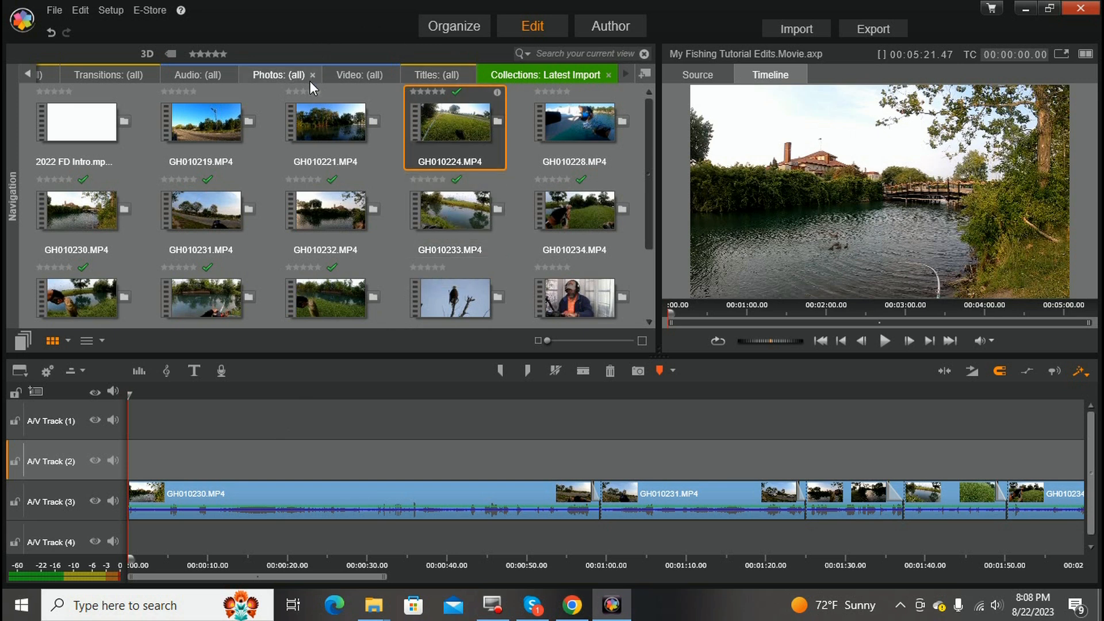
Step: Place the BlankTitle from the Special titles at the start of A/V Track (2), above GH010230.MP4
{"action": "left_click", "coordinate": [429, 74]}
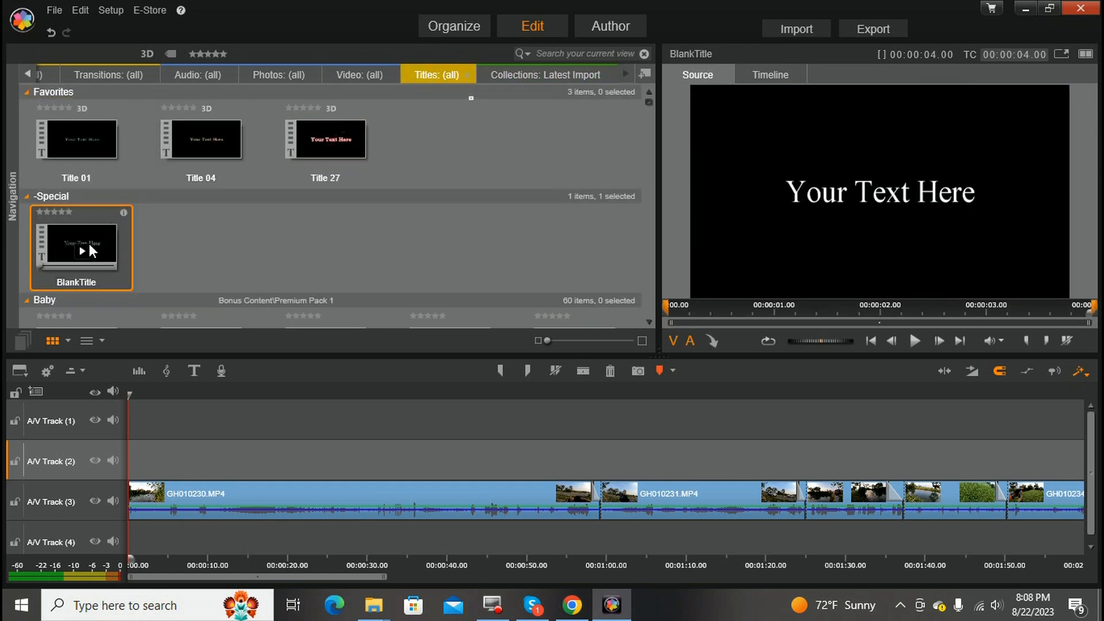
{"action": "left_click", "coordinate": [96, 216]}
{"action": "left_click_drag", "start_coordinate": [93, 211], "coordinate": [136, 441]}
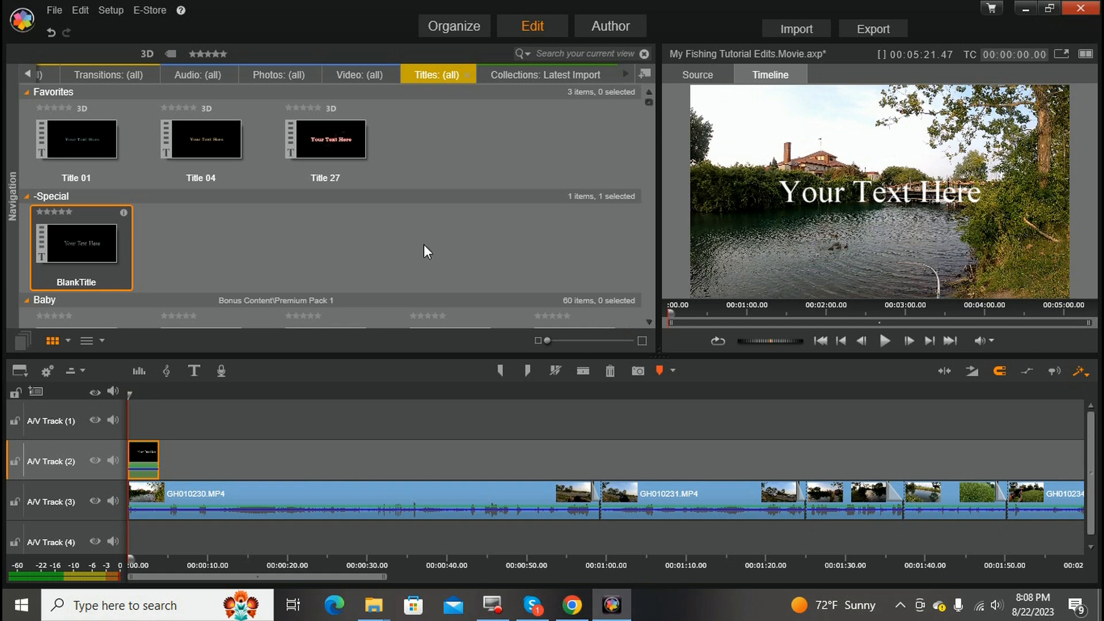
Step: Open the new opening title for editing and set its text to Belwe Cn BT, bold, size 28
{"action": "double_click", "coordinate": [140, 458]}
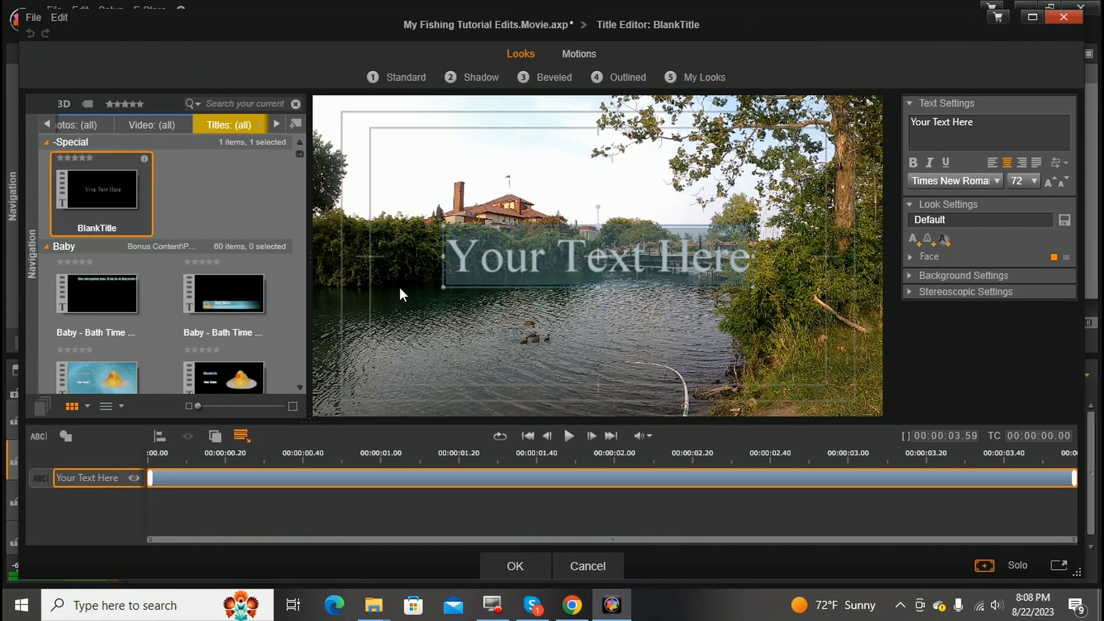
{"action": "left_click", "coordinate": [999, 181]}
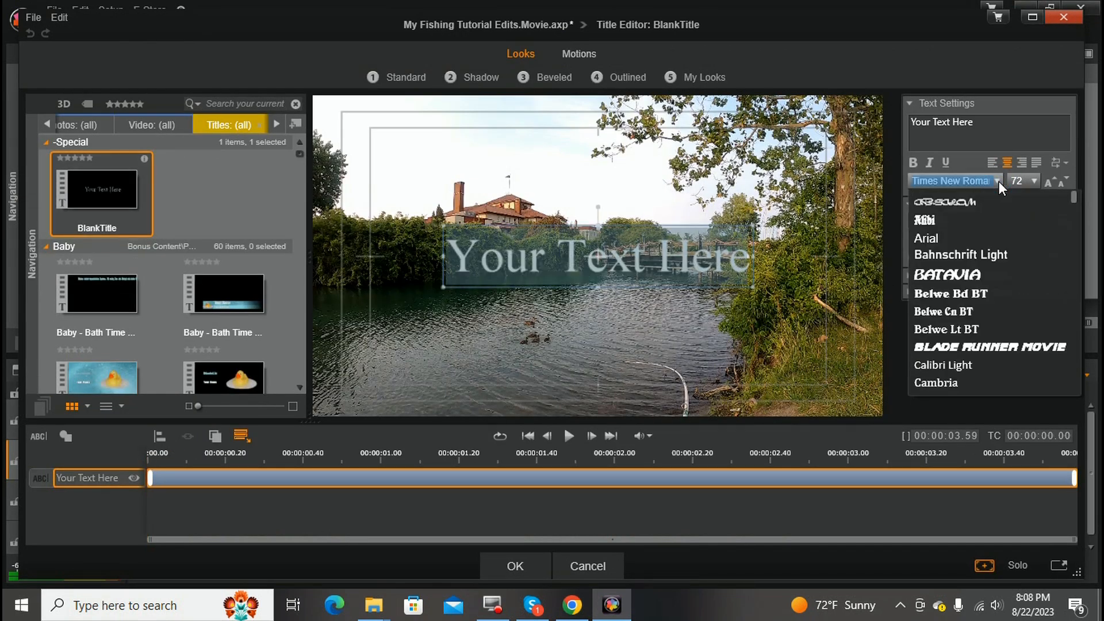
{"action": "left_click", "coordinate": [943, 310]}
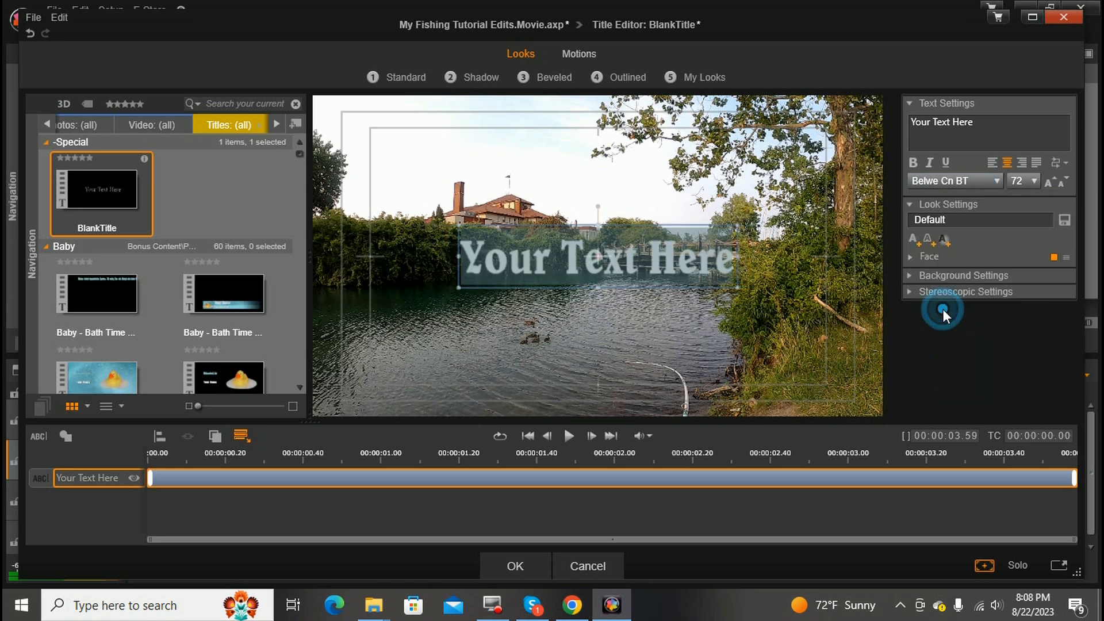
{"action": "left_click", "coordinate": [913, 163]}
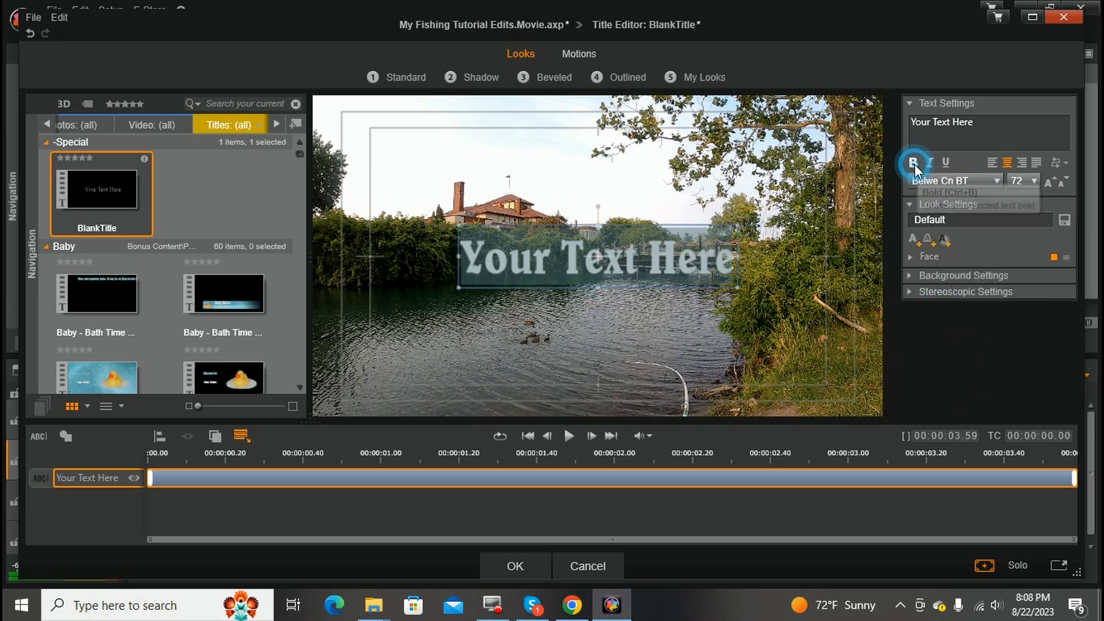
{"action": "left_click", "coordinate": [1035, 181]}
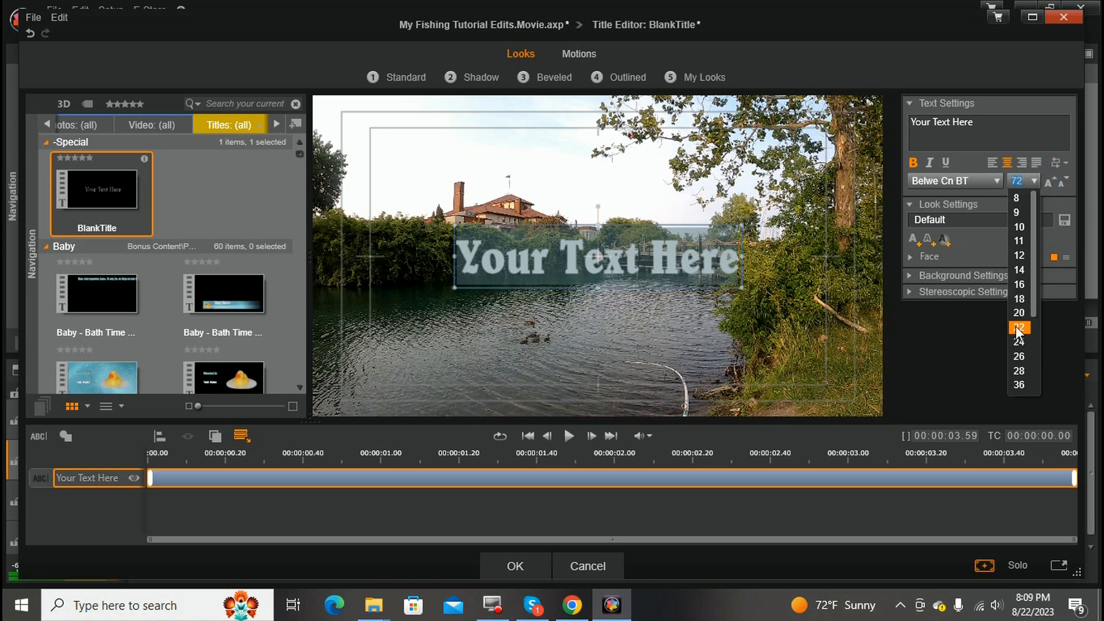
{"action": "left_click", "coordinate": [1019, 371]}
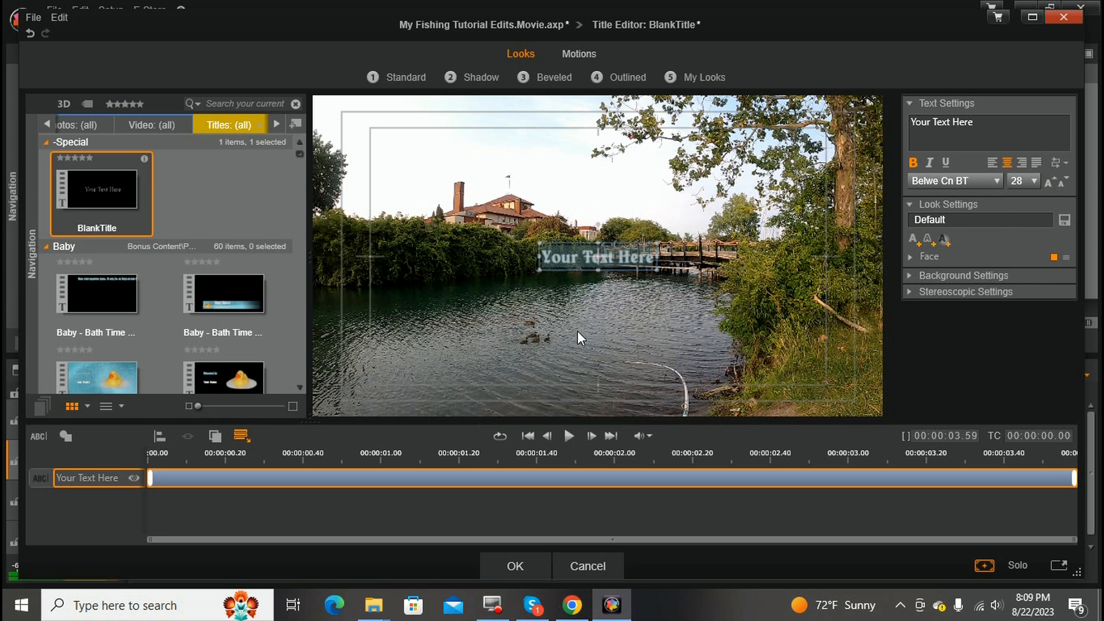
Step: Replace the title's placeholder text with "Fishing" and "D E T R O I T" on two lines
{"action": "type", "text": "Fishing"}
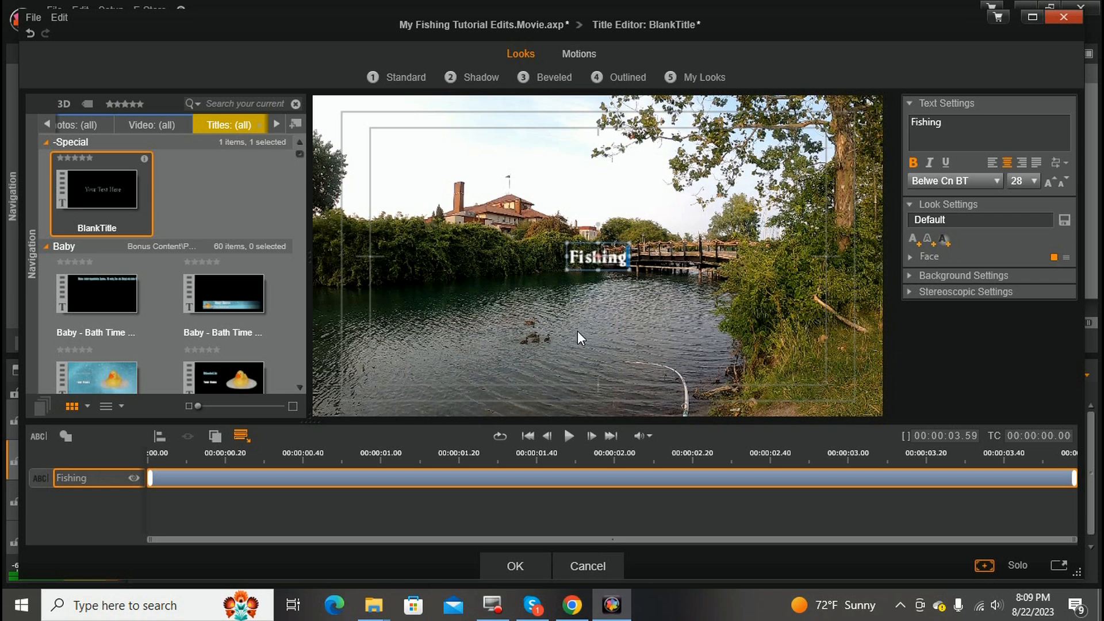
{"action": "key", "text": "Return"}
{"action": "type", "text": "D"}
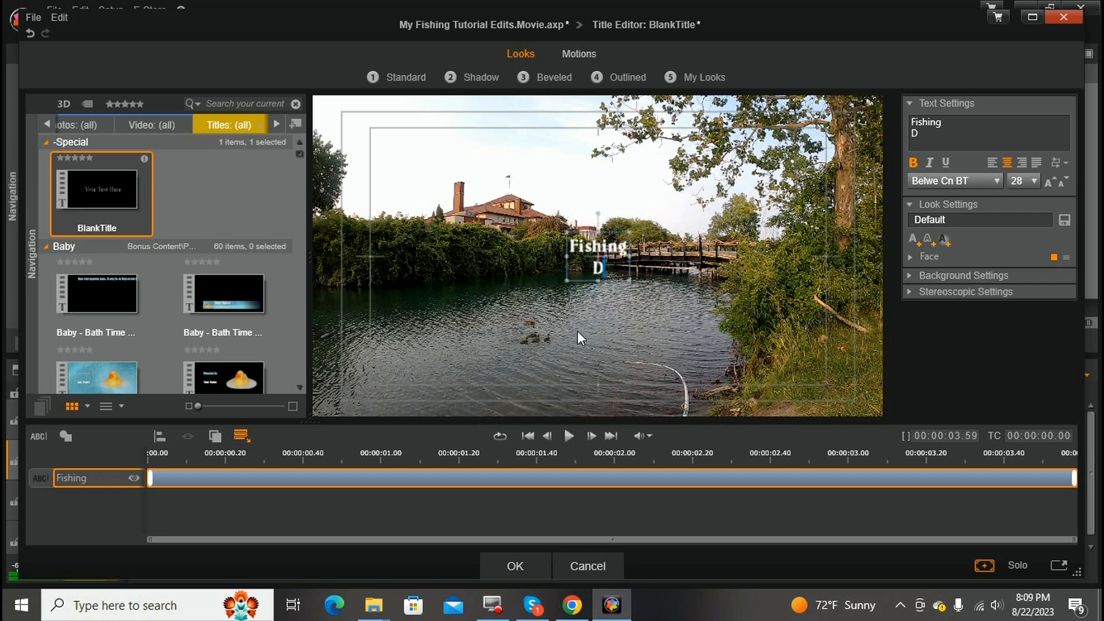
{"action": "type", "text": " E T R O I T"}
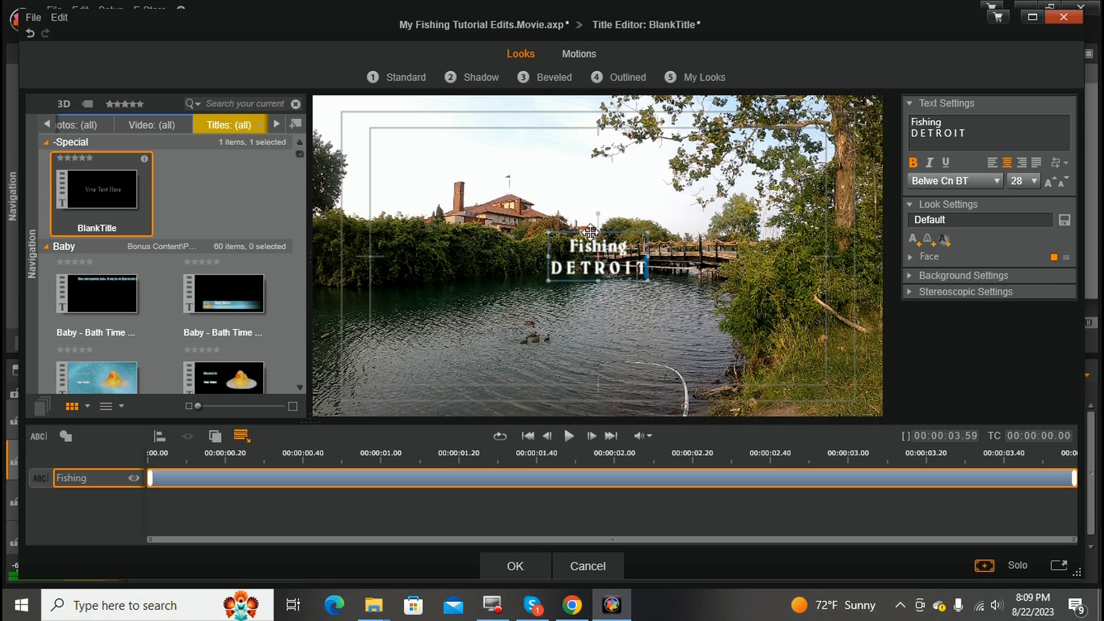
Step: Move the "Fishing D E T R O I T" text to the frame's lower-right corner, and extend the title on A/V Track (2) to the movie's end
{"action": "left_click_drag", "start_coordinate": [594, 235], "coordinate": [785, 341]}
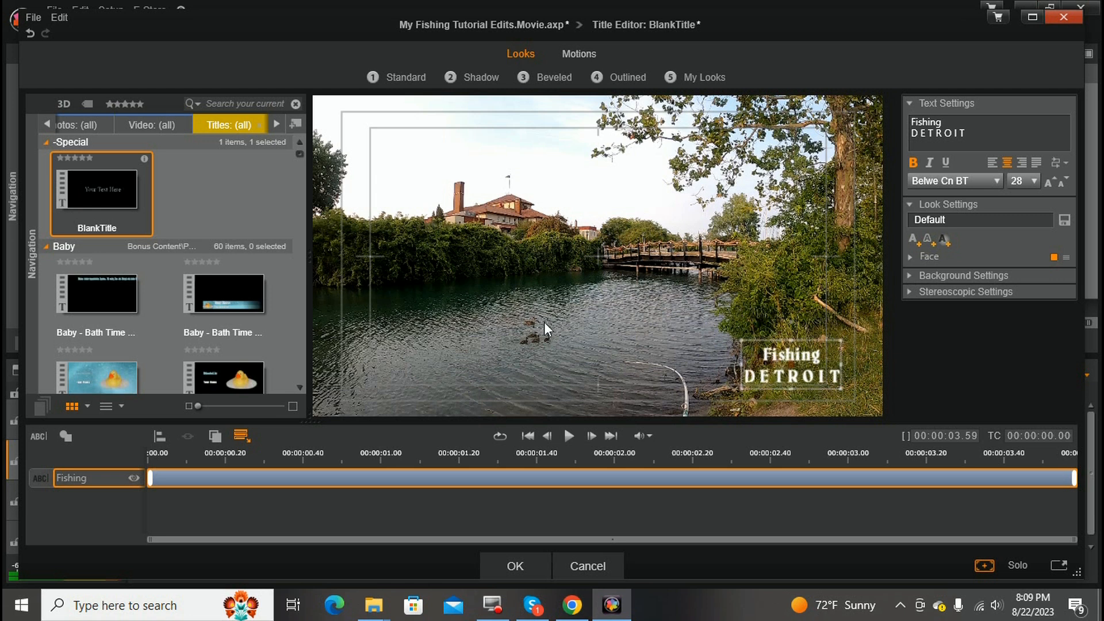
{"action": "left_click", "coordinate": [417, 400]}
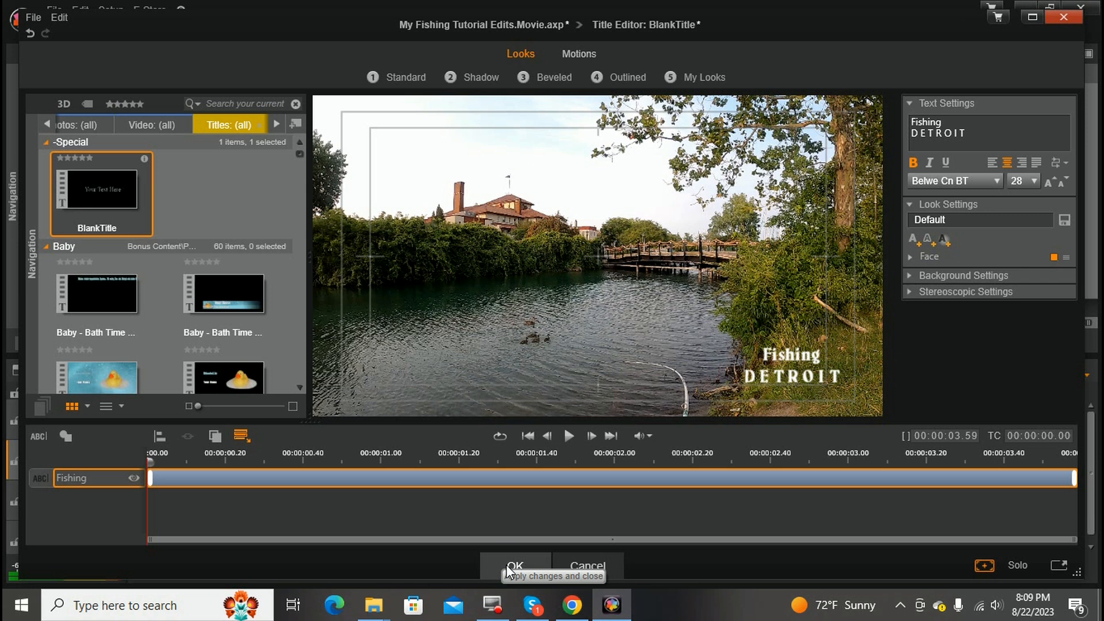
{"action": "left_click", "coordinate": [511, 567]}
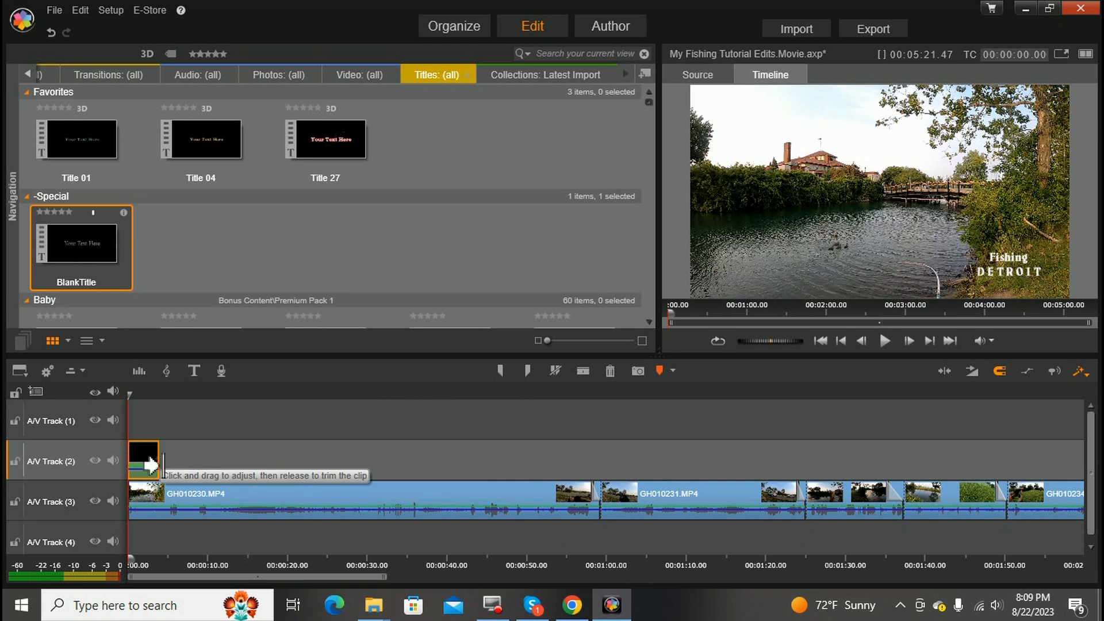
{"action": "left_click_drag", "start_coordinate": [151, 465], "coordinate": [961, 489]}
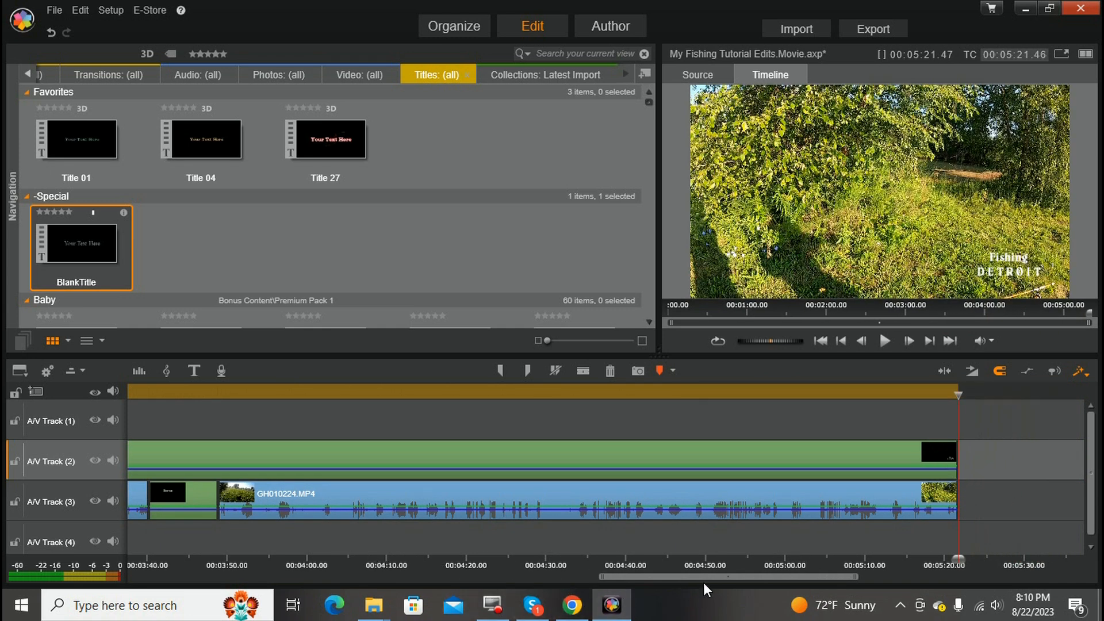
Step: Lock A/V Track (3) and split the long title on A/V Track (2) at the start of the Bonus Footage title, 00:03:40.14
{"action": "left_click_drag", "start_coordinate": [722, 583], "coordinate": [612, 590]}
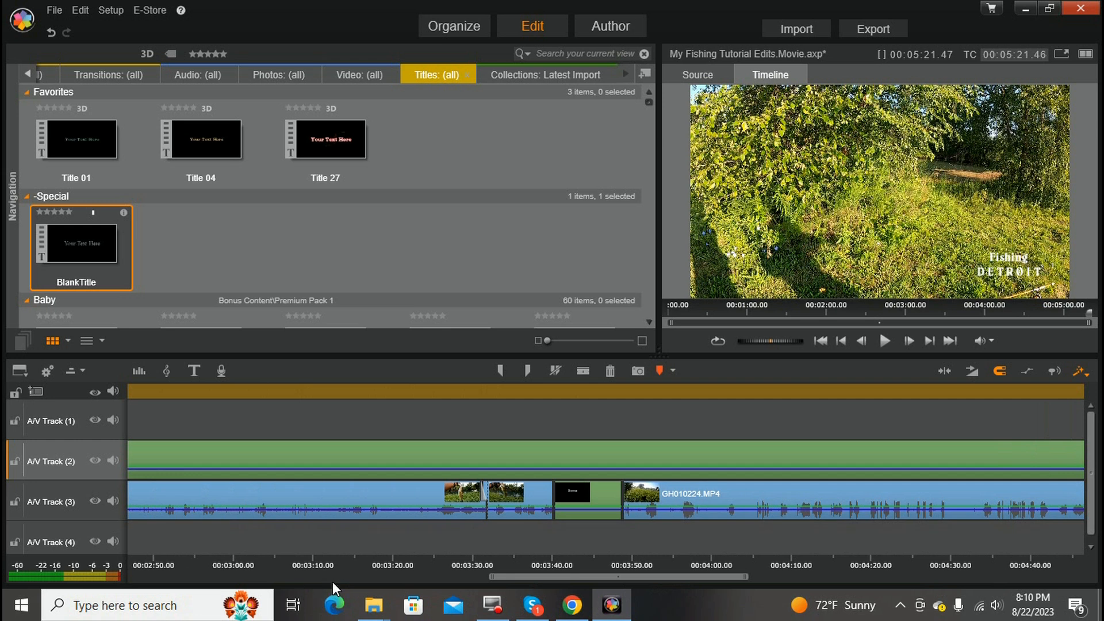
{"action": "left_click", "coordinate": [575, 501]}
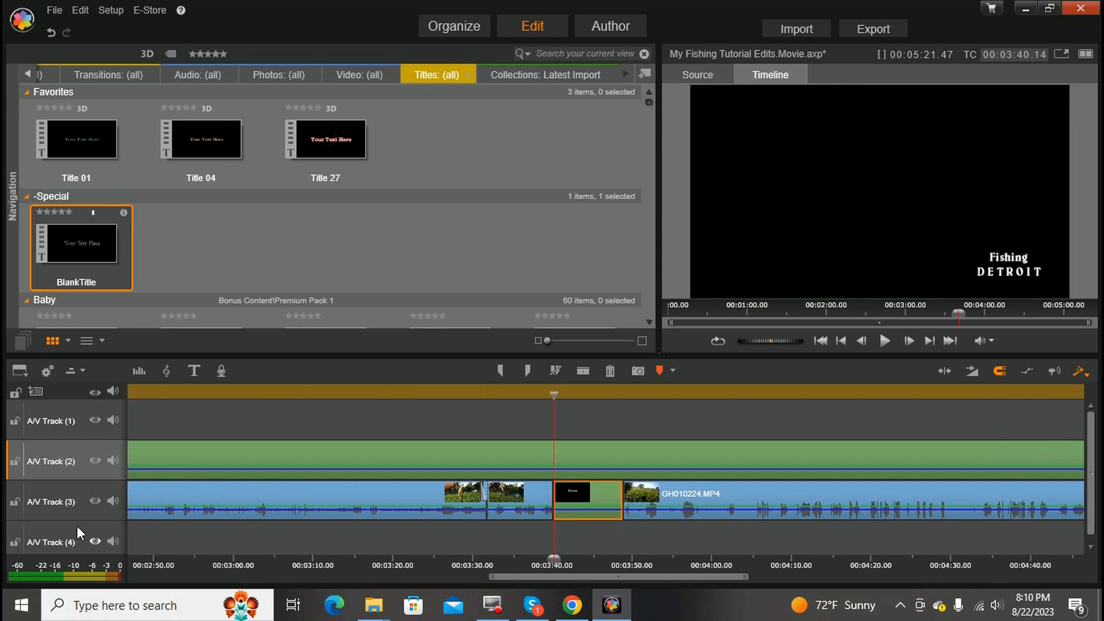
{"action": "left_click", "coordinate": [15, 502]}
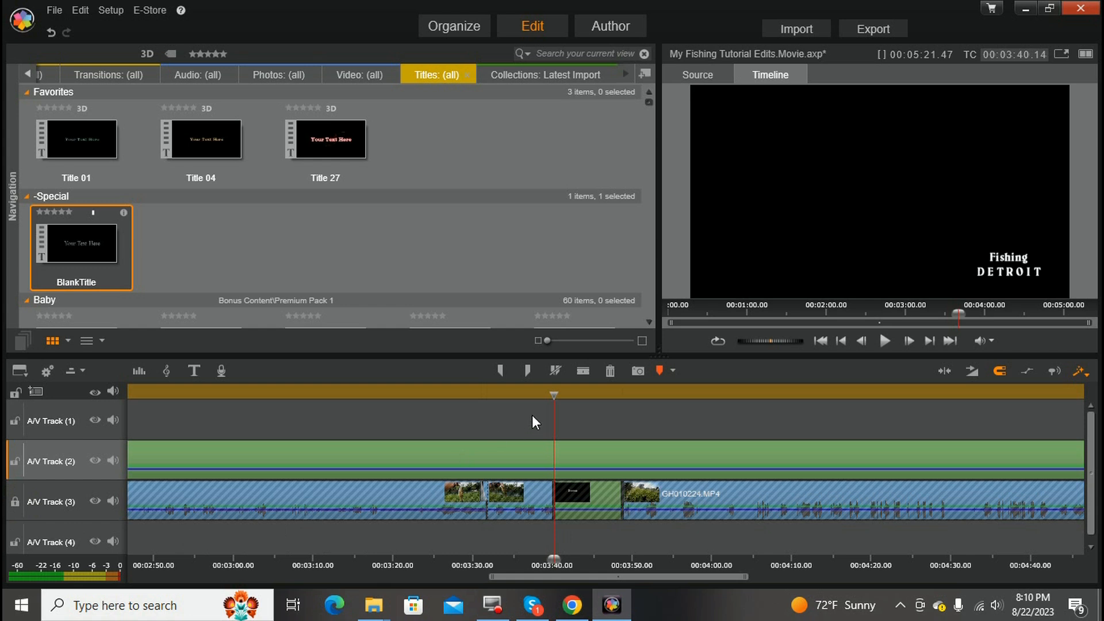
{"action": "left_click", "coordinate": [584, 371]}
{"action": "left_click", "coordinate": [585, 371]}
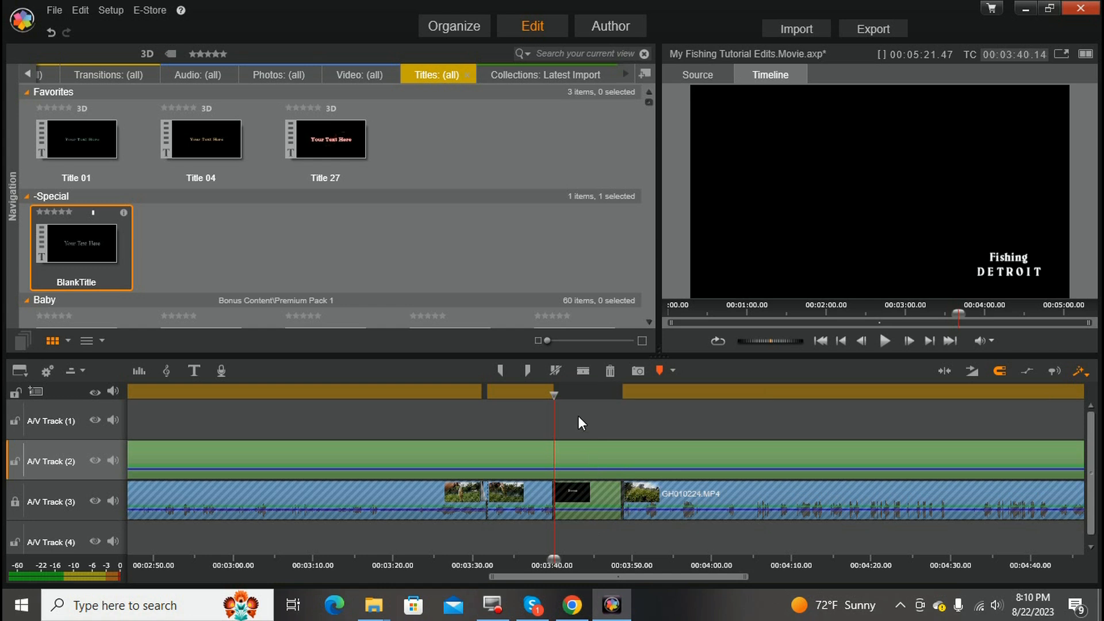
{"action": "mouse_move", "coordinate": [553, 395]}
{"action": "left_mouse_down"}
{"action": "mouse_move", "coordinate": [571, 398]}
{"action": "mouse_move", "coordinate": [533, 397]}
{"action": "left_mouse_up"}
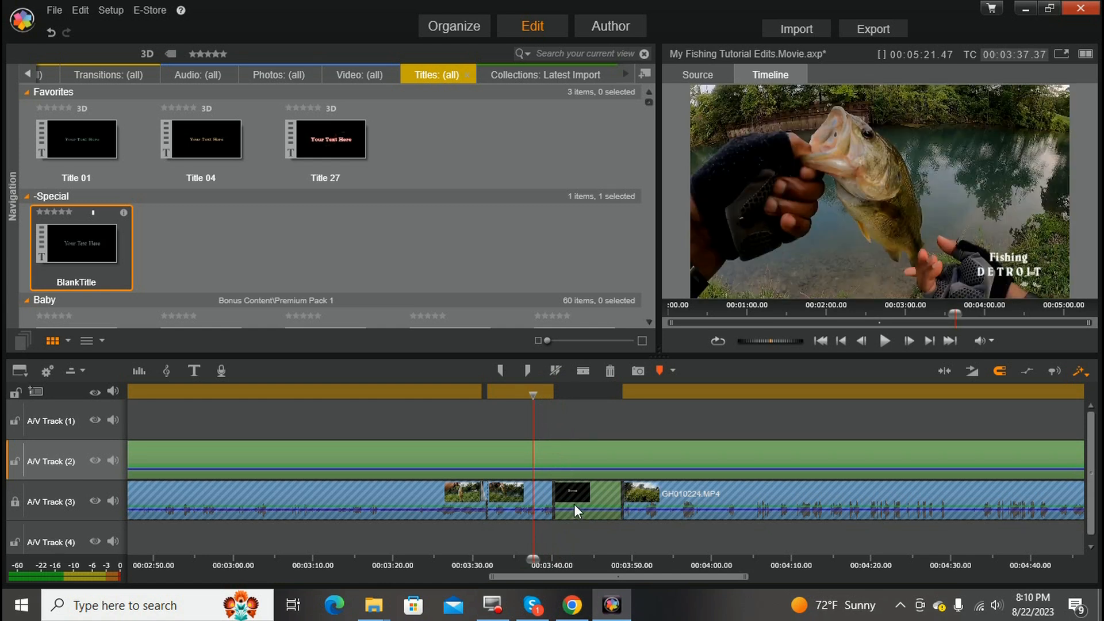
{"action": "left_click", "coordinate": [15, 502]}
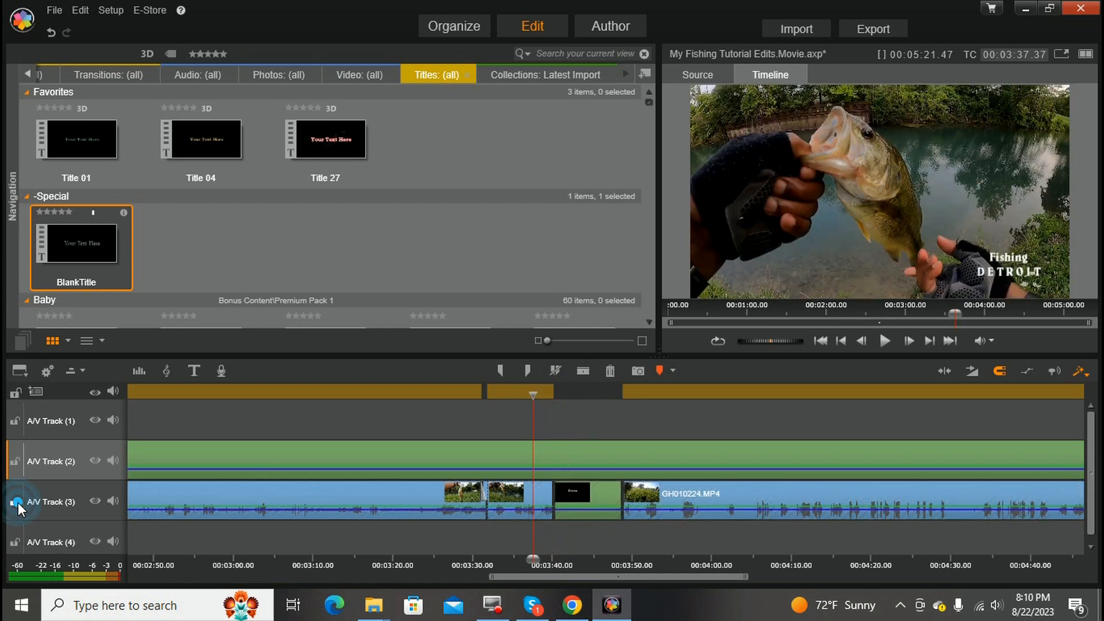
{"action": "left_click", "coordinate": [580, 505]}
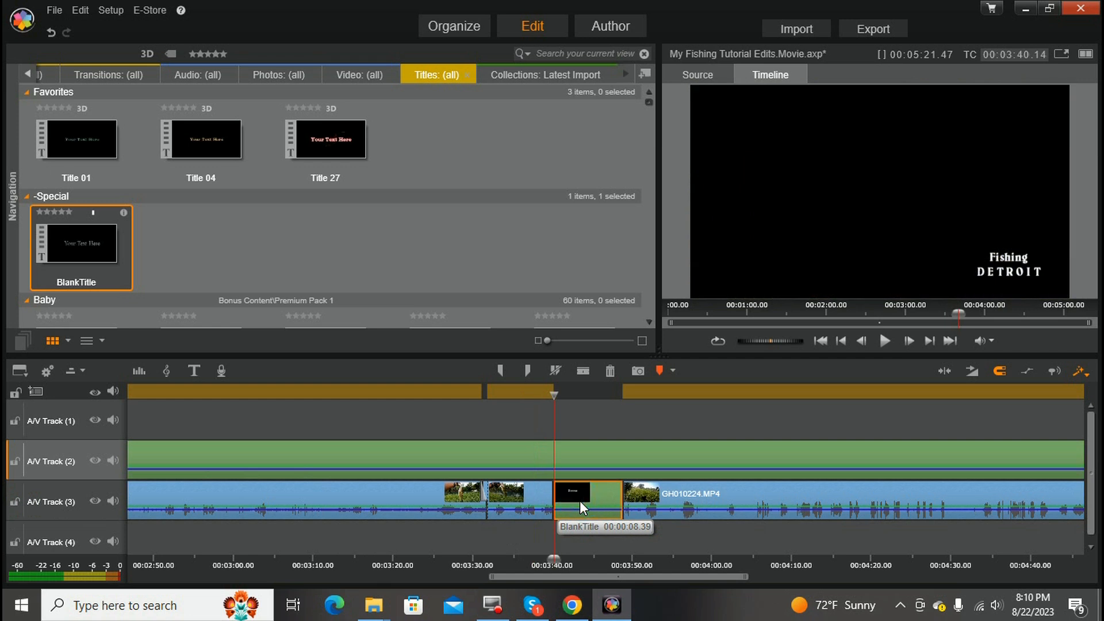
{"action": "left_click", "coordinate": [14, 502]}
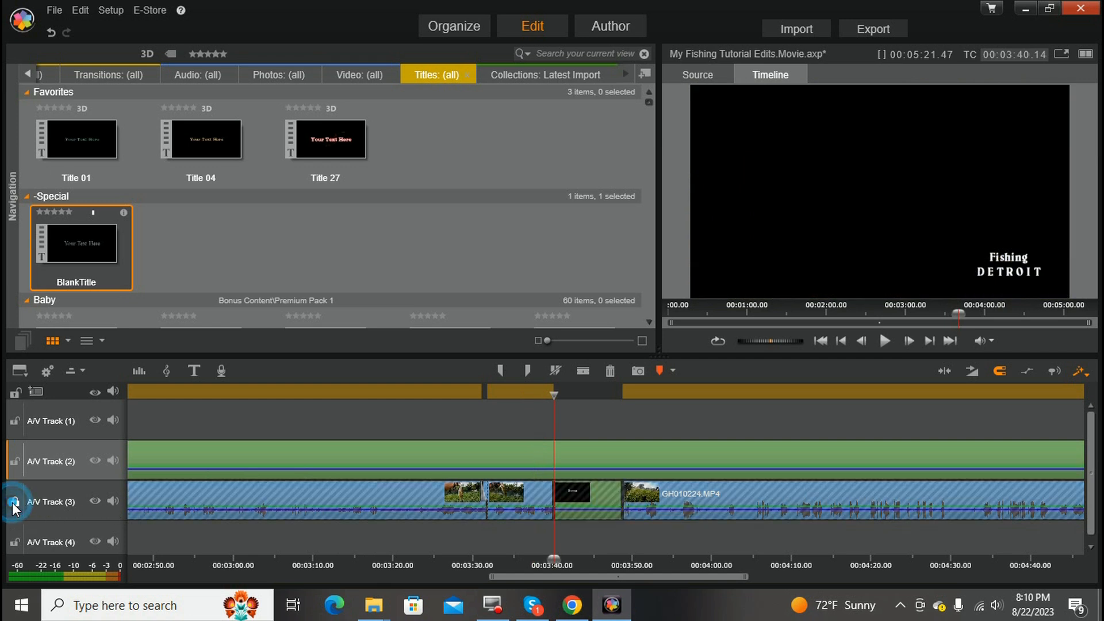
{"action": "left_click", "coordinate": [583, 373]}
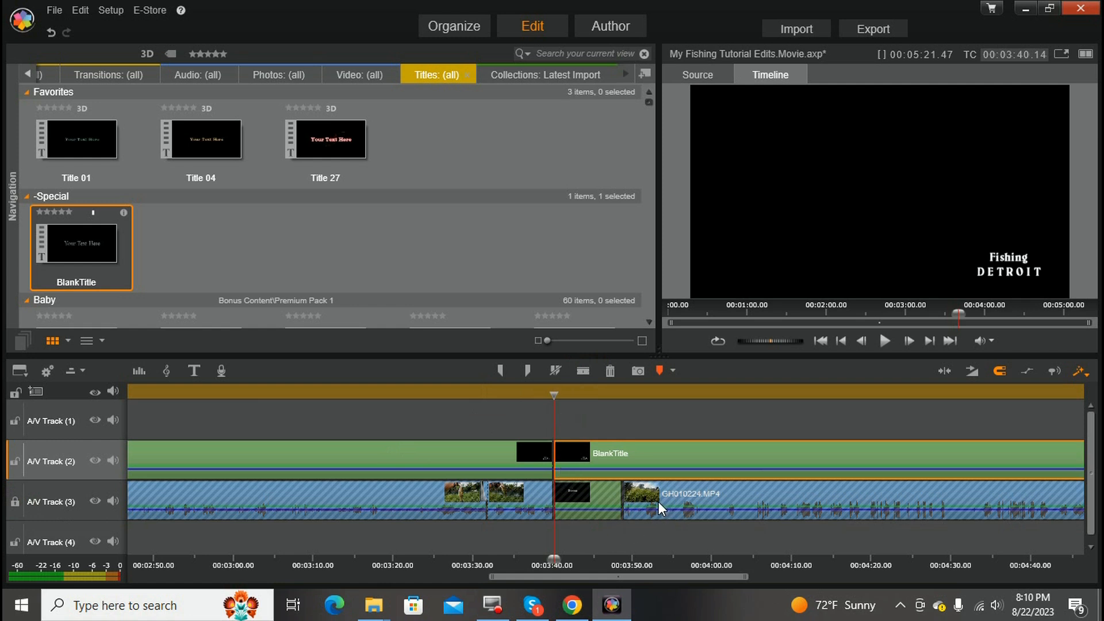
Step: Split the overlay title again at the start of GH010224.MP4 and delete its section above the Bonus Footage title
{"action": "left_click", "coordinate": [16, 504]}
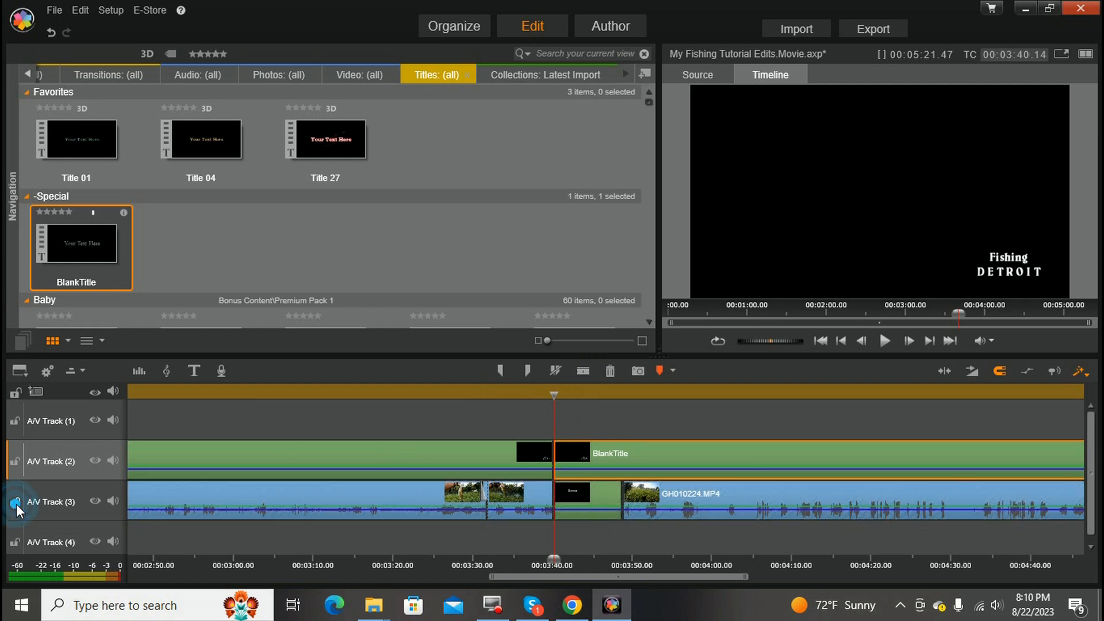
{"action": "left_click", "coordinate": [651, 502]}
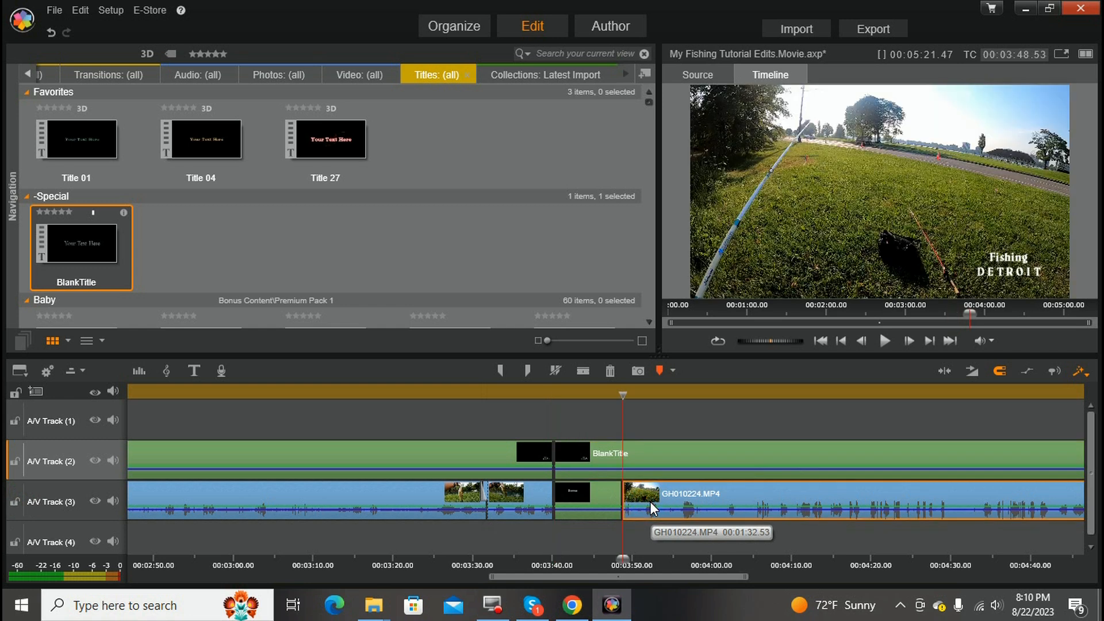
{"action": "left_click", "coordinate": [15, 504]}
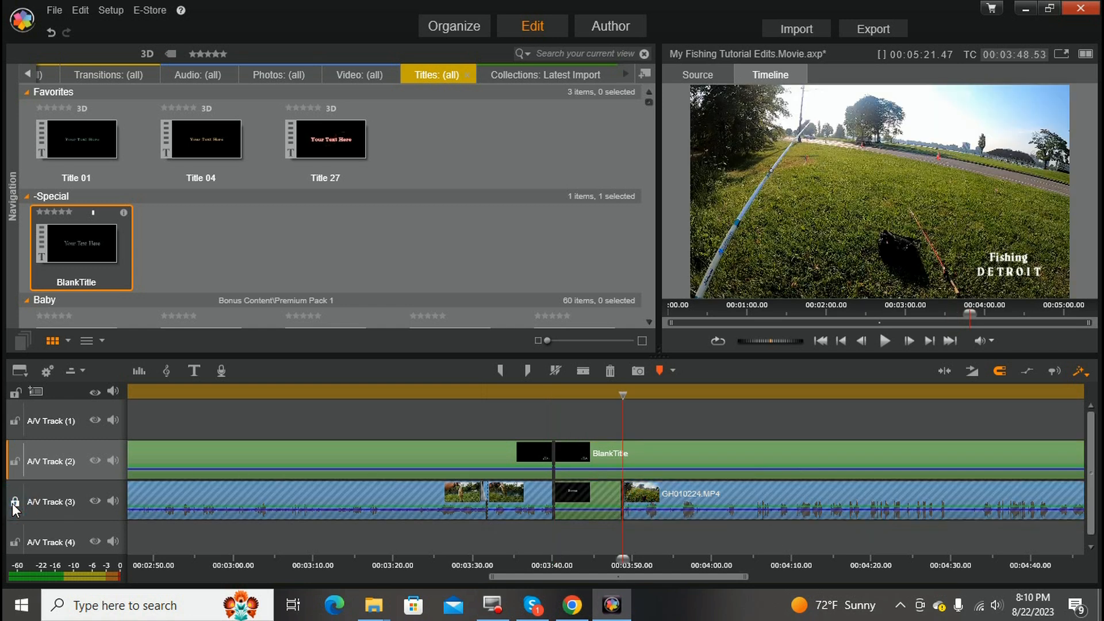
{"action": "left_click", "coordinate": [584, 371]}
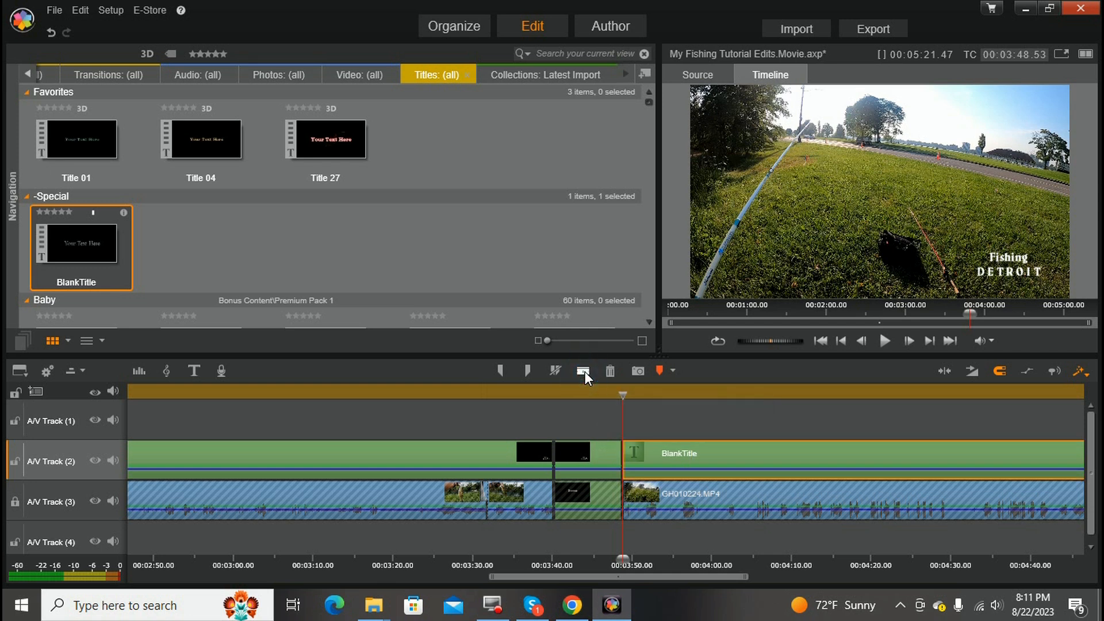
{"action": "left_click", "coordinate": [587, 455]}
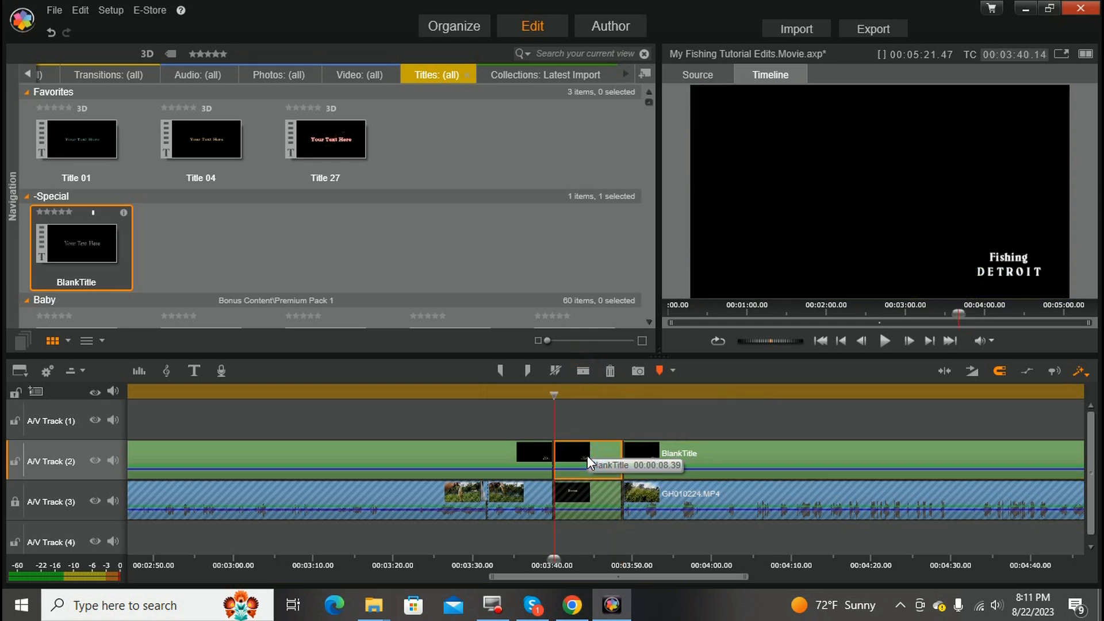
{"action": "left_click", "coordinate": [610, 371]}
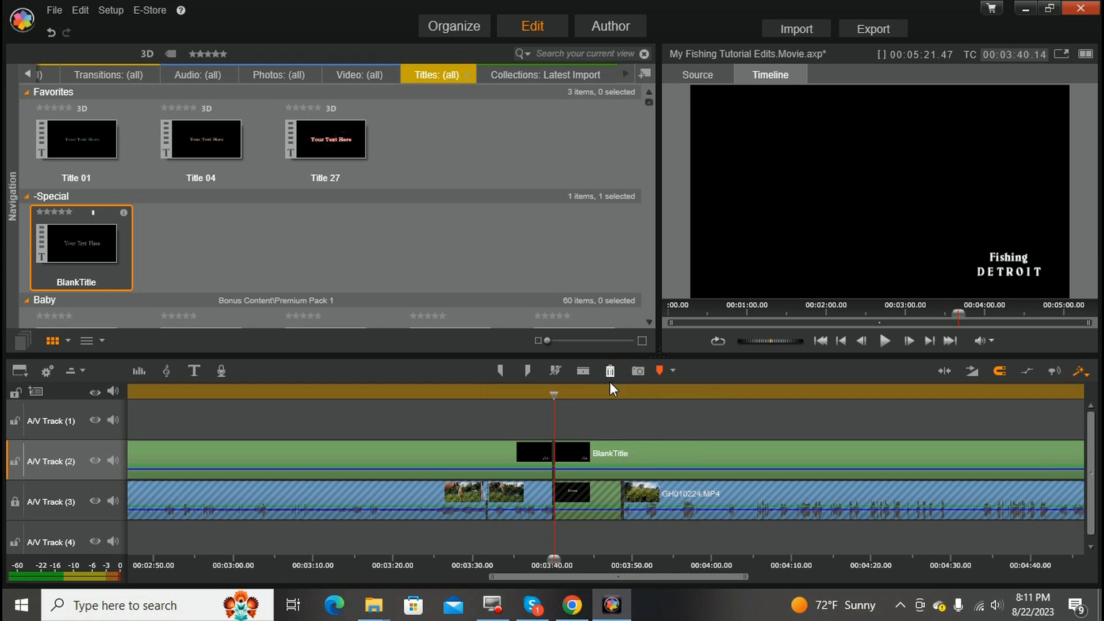
Step: Trim the second overlay title to start and end with GH010224.MP4, and unlock A/V Track (3)
{"action": "left_click_drag", "start_coordinate": [561, 462], "coordinate": [625, 462]}
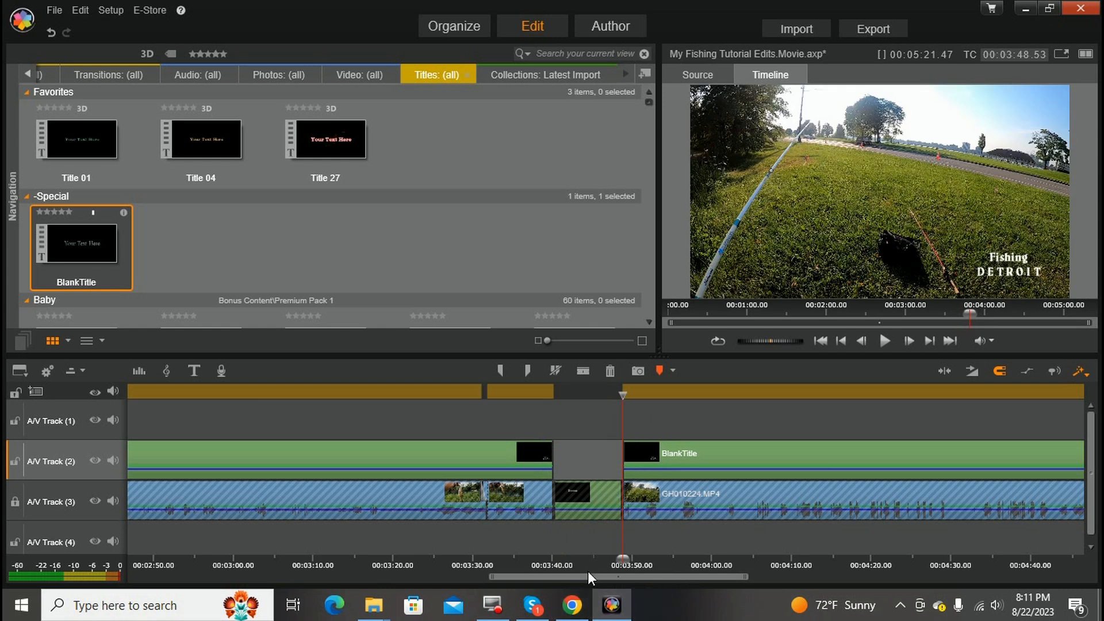
{"action": "left_click_drag", "start_coordinate": [587, 571], "coordinate": [763, 617]}
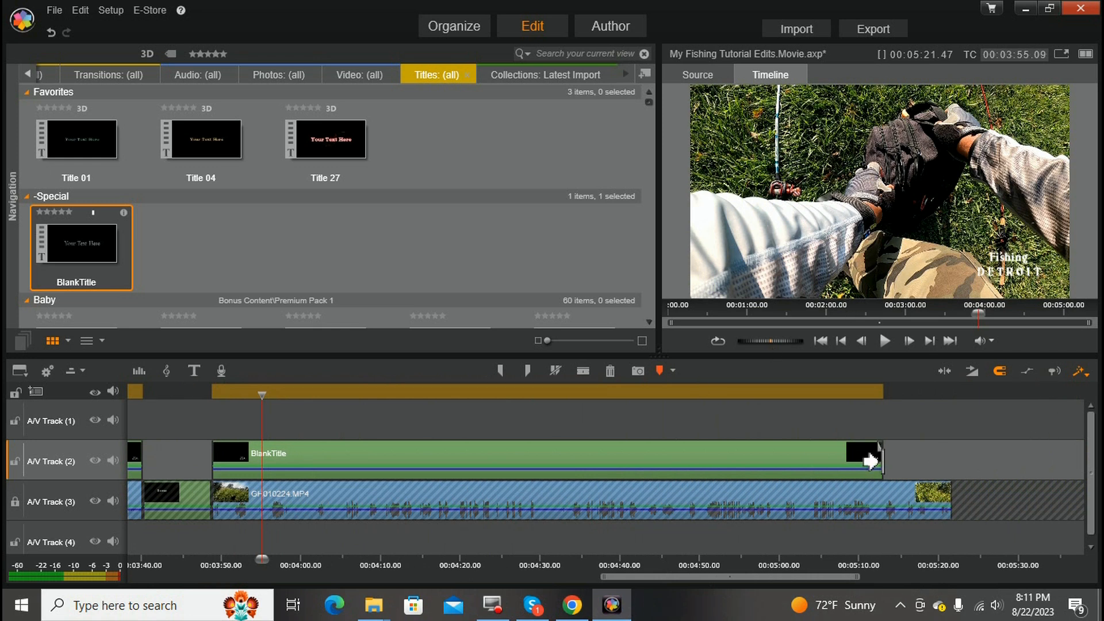
{"action": "left_click_drag", "start_coordinate": [877, 464], "coordinate": [952, 465]}
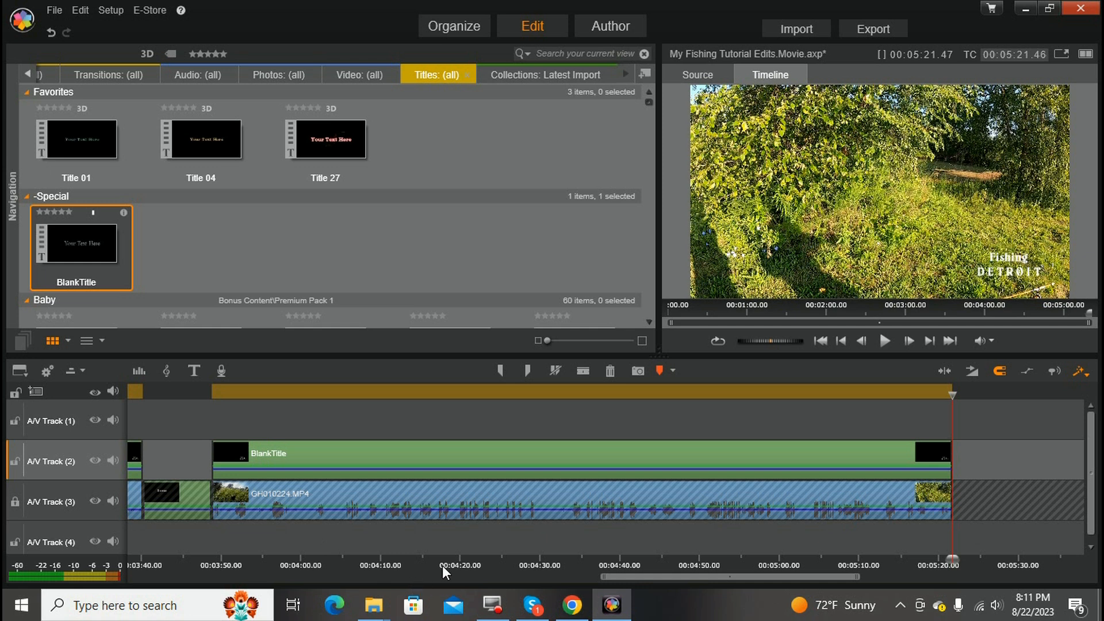
{"action": "left_click", "coordinate": [17, 502]}
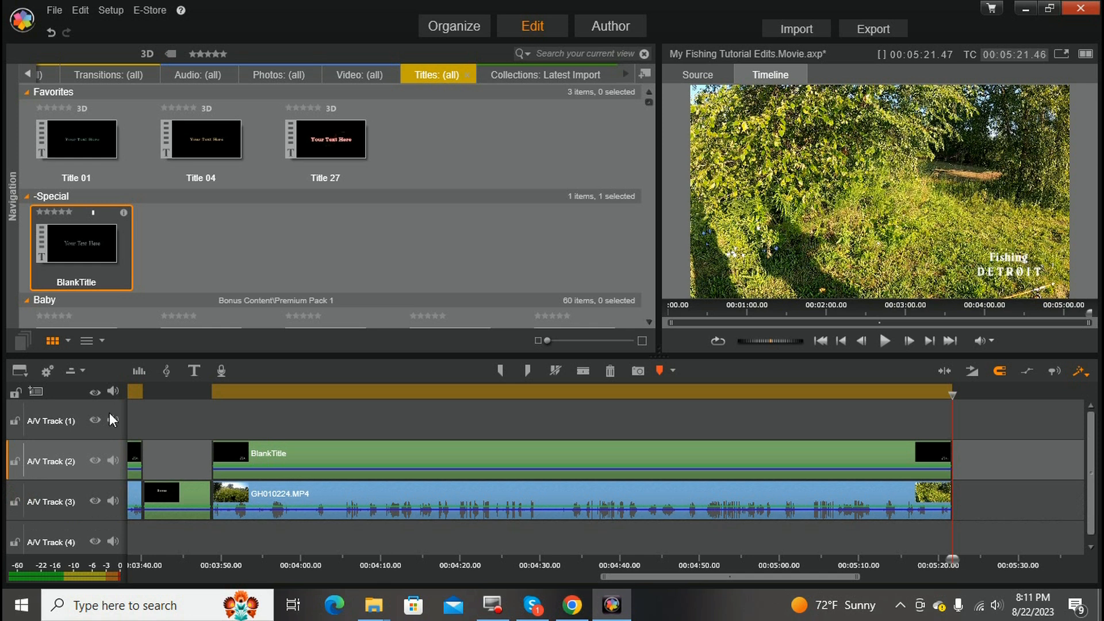
Step: Save the movie project
{"action": "left_click", "coordinate": [55, 10]}
{"action": "left_click", "coordinate": [73, 68]}
Step: Examine how the overlay titles on A/V Track (2) cover the clips along the timeline
{"action": "left_click", "coordinate": [778, 576]}
{"action": "left_click_drag", "start_coordinate": [778, 577], "coordinate": [671, 578]}
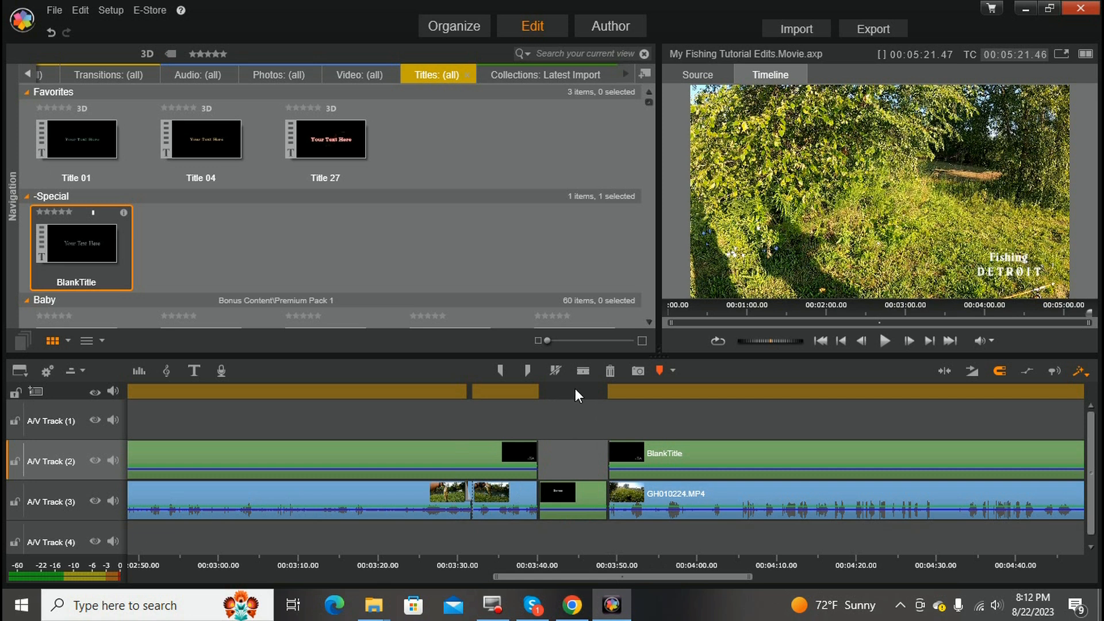
{"action": "left_click_drag", "start_coordinate": [606, 577], "coordinate": [477, 578]}
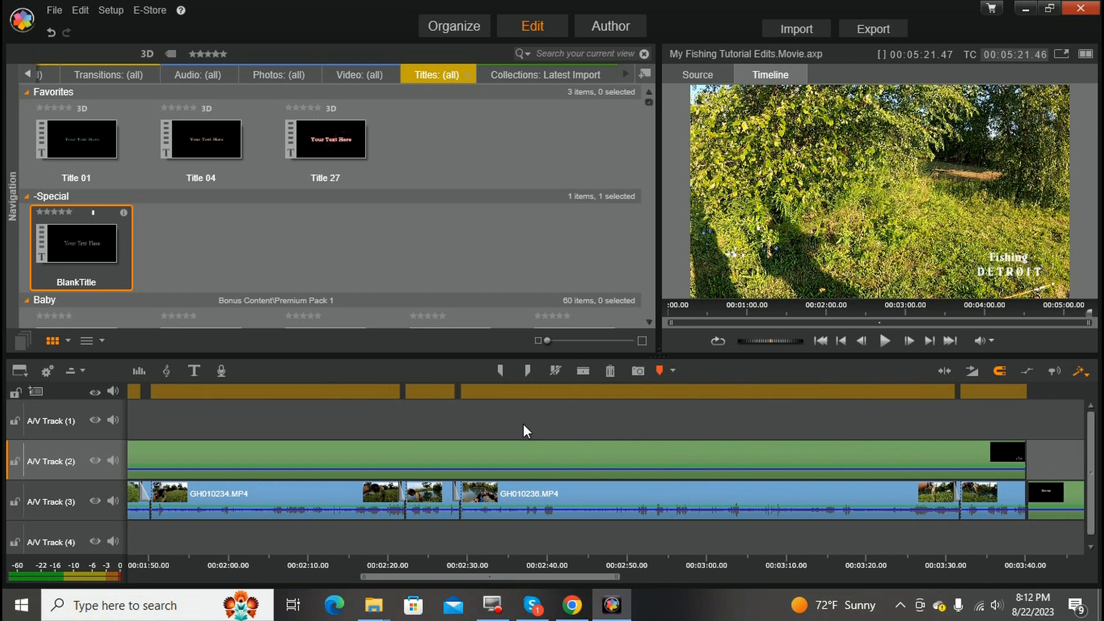
{"action": "left_click_drag", "start_coordinate": [539, 577], "coordinate": [322, 422]}
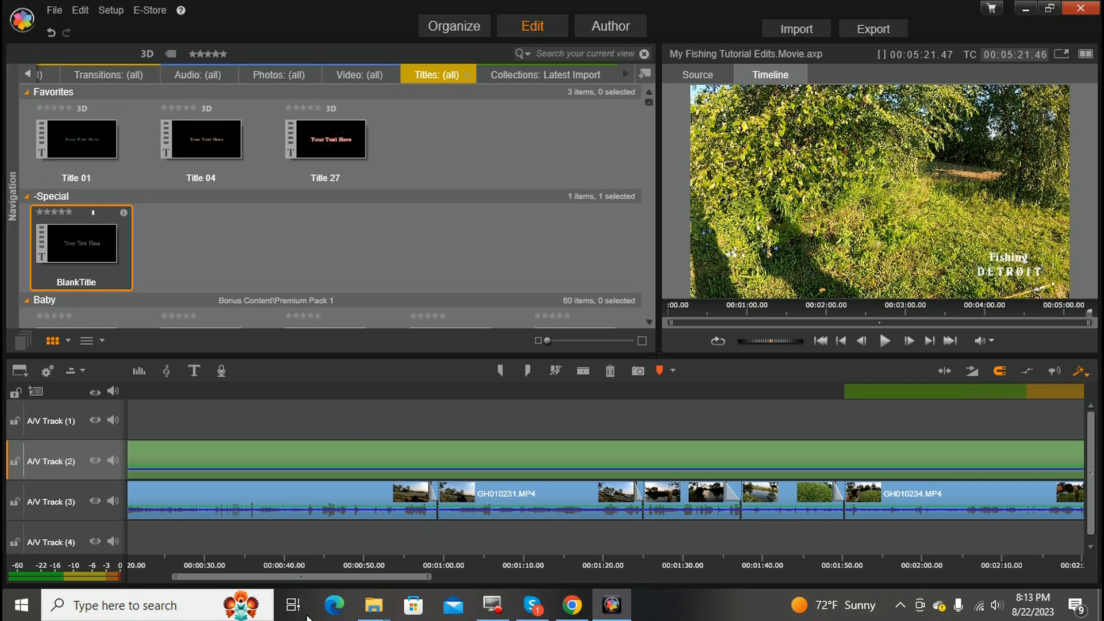
{"action": "left_click_drag", "start_coordinate": [369, 578], "coordinate": [585, 598]}
{"action": "mouse_move", "coordinate": [583, 590]}
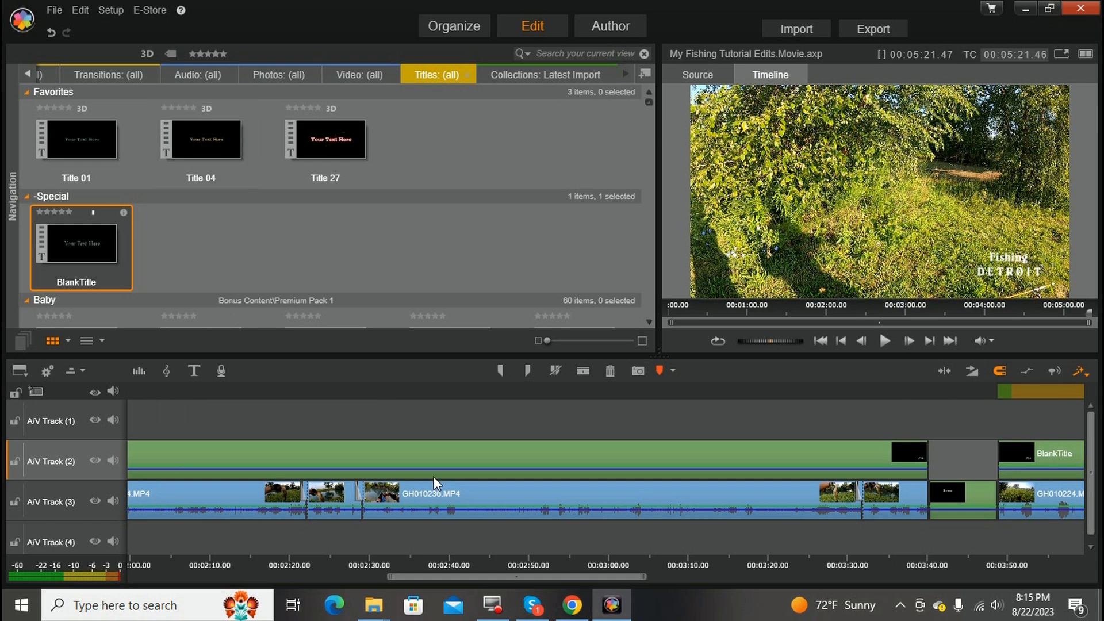
{"action": "left_click", "coordinate": [492, 576]}
{"action": "left_click_drag", "start_coordinate": [492, 579], "coordinate": [680, 599]}
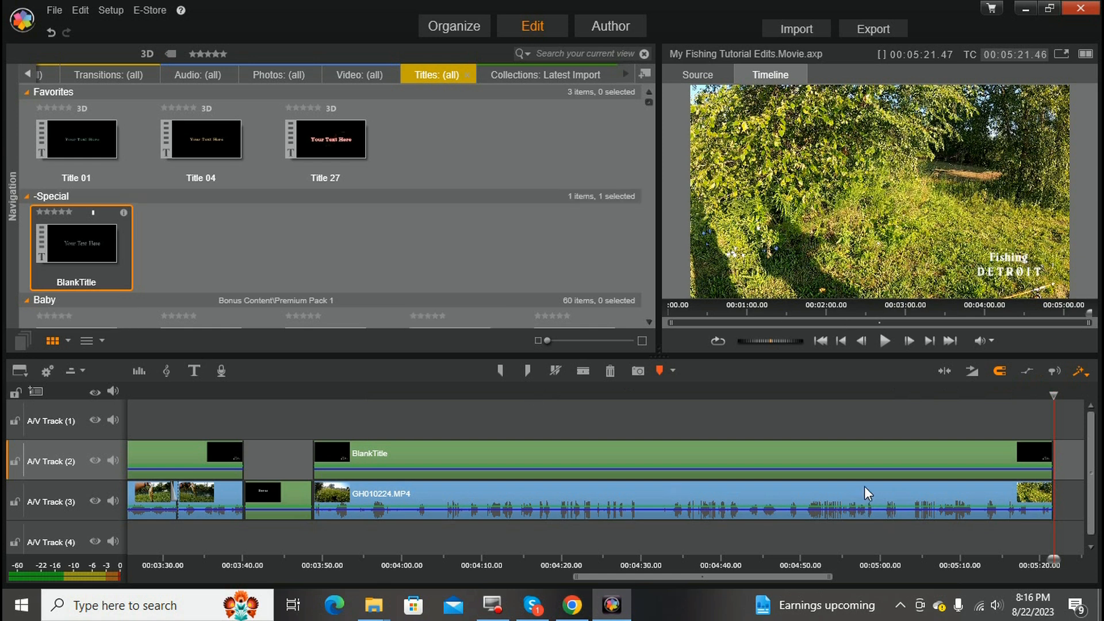
Step: Add fade-outs of about 4 seconds to the ends of the second overlay title and GH010224.MP4
{"action": "left_click", "coordinate": [529, 72]}
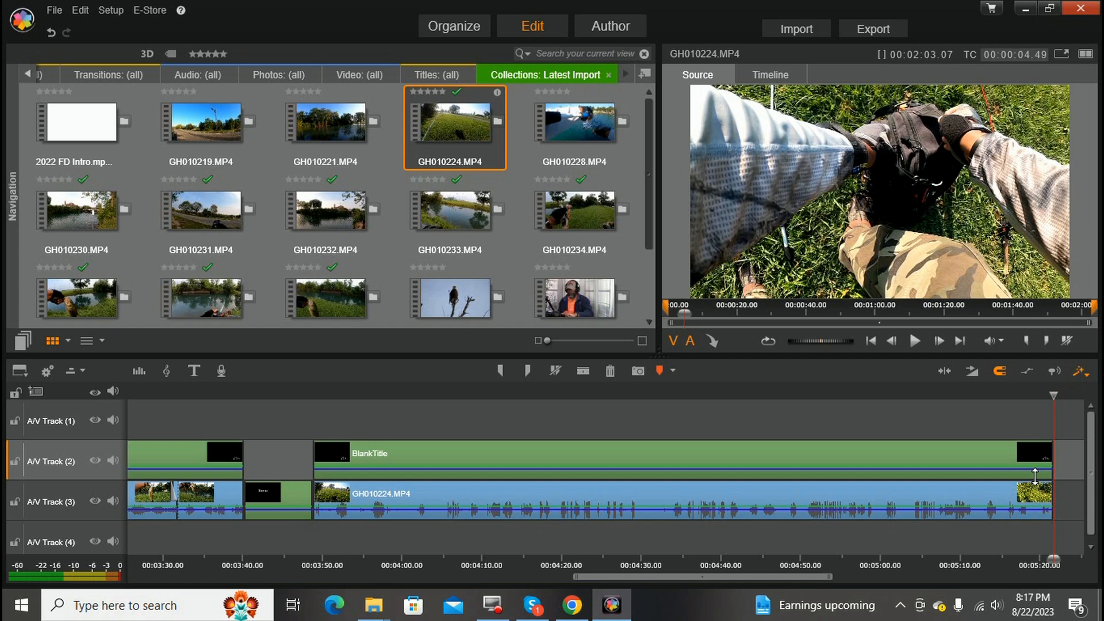
{"action": "left_click_drag", "start_coordinate": [1045, 457], "coordinate": [1013, 455]}
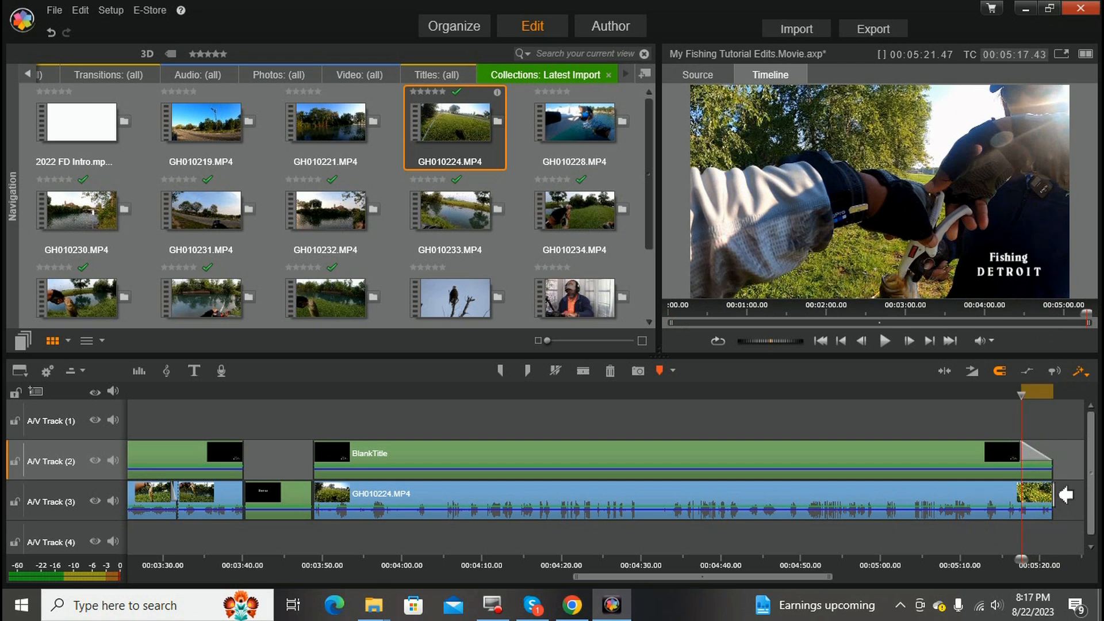
{"action": "left_click_drag", "start_coordinate": [1050, 488], "coordinate": [1027, 495]}
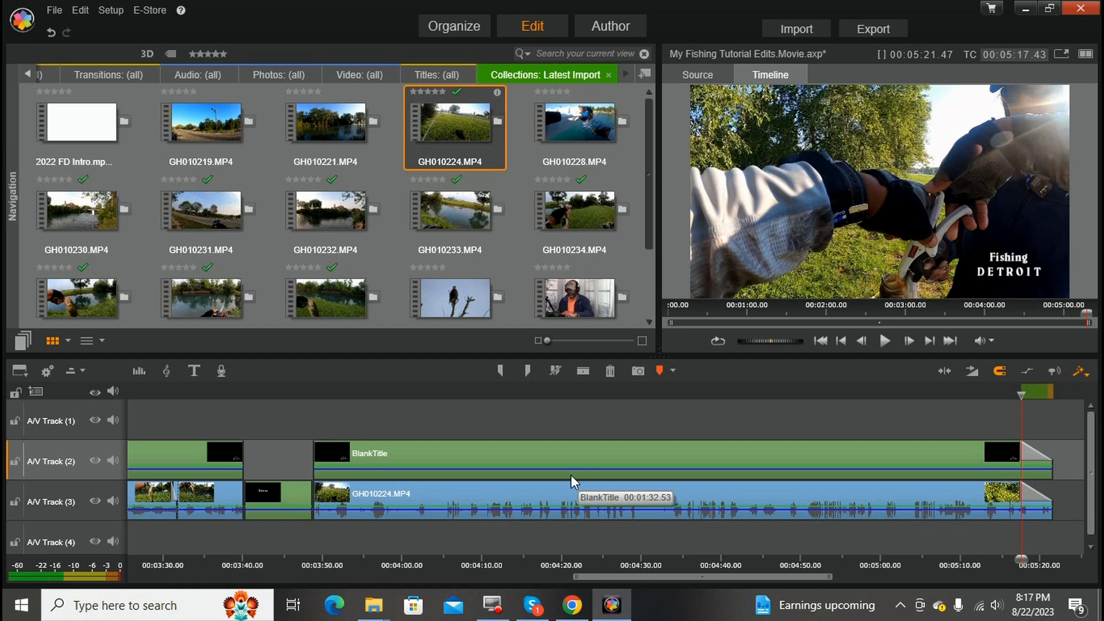
Step: Preview the ending from about 00:05:14 to the end of the movie, and save the movie project
{"action": "left_click_drag", "start_coordinate": [1022, 395], "coordinate": [993, 394]}
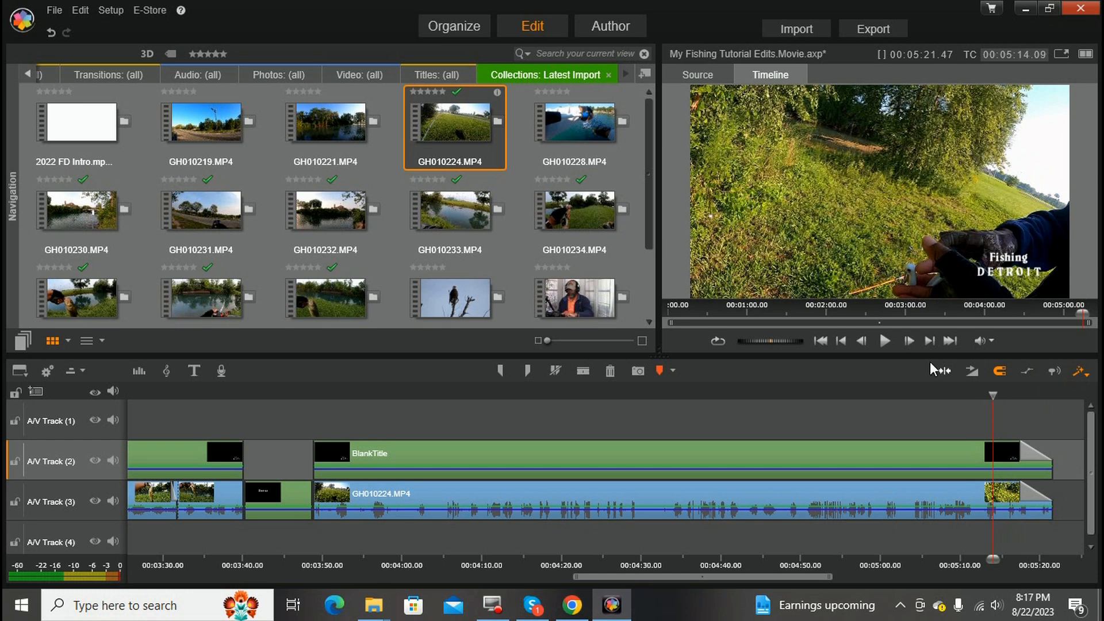
{"action": "left_click", "coordinate": [888, 344]}
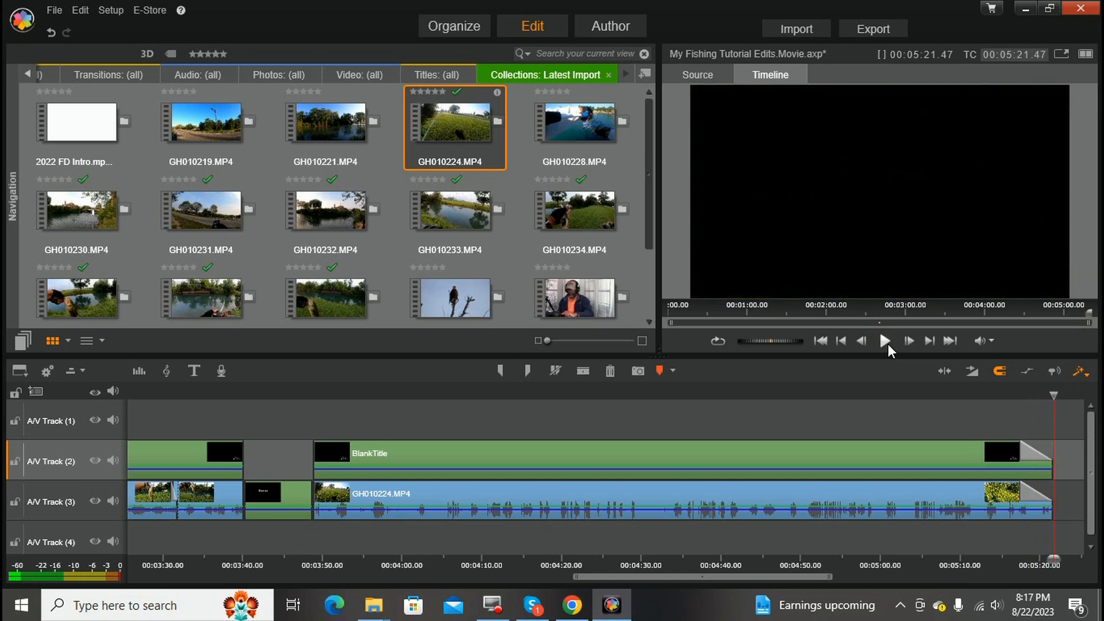
{"action": "left_click", "coordinate": [55, 11]}
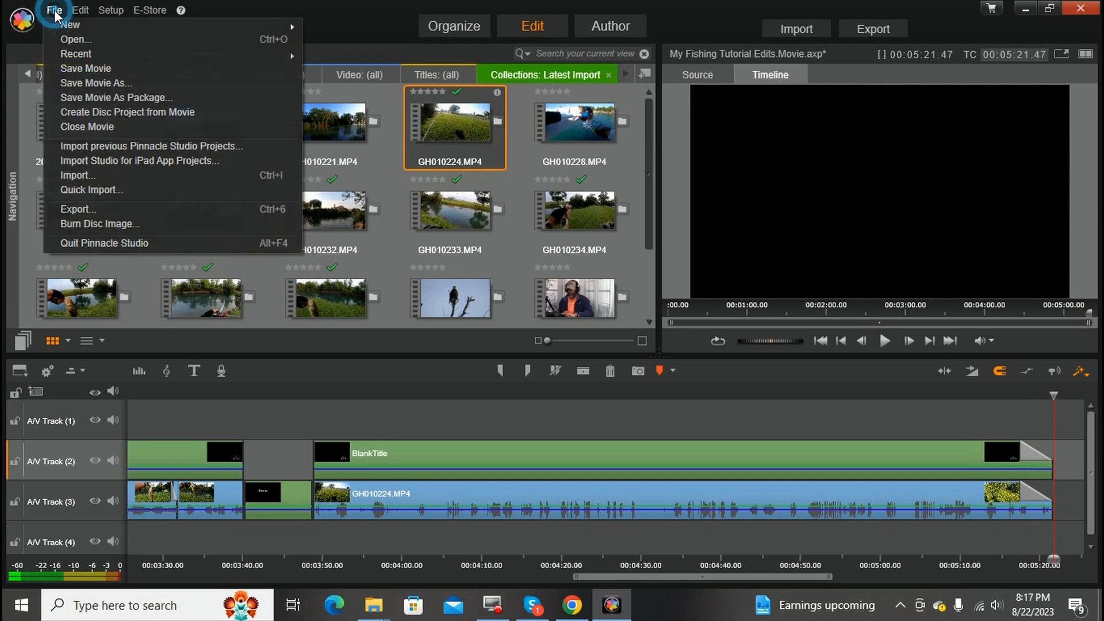
{"action": "left_click", "coordinate": [83, 69]}
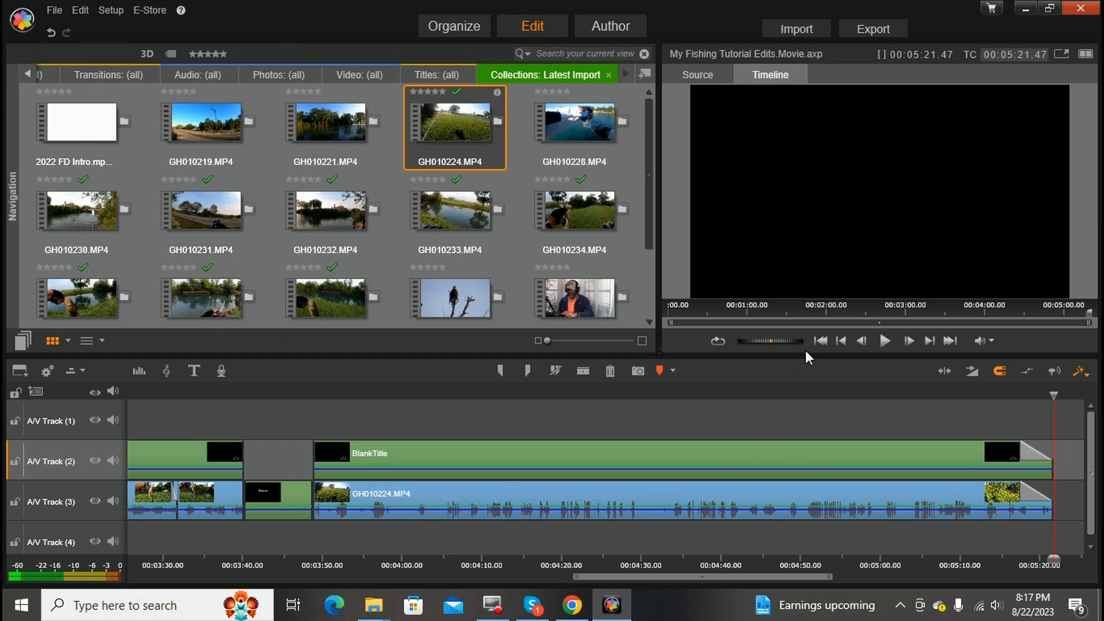
Step: Export the movie from its start as an MPEG-4 HD 1080p file named Fishing Tutorial with PS18 in the Aug 2023 folder
{"action": "left_click", "coordinate": [822, 341]}
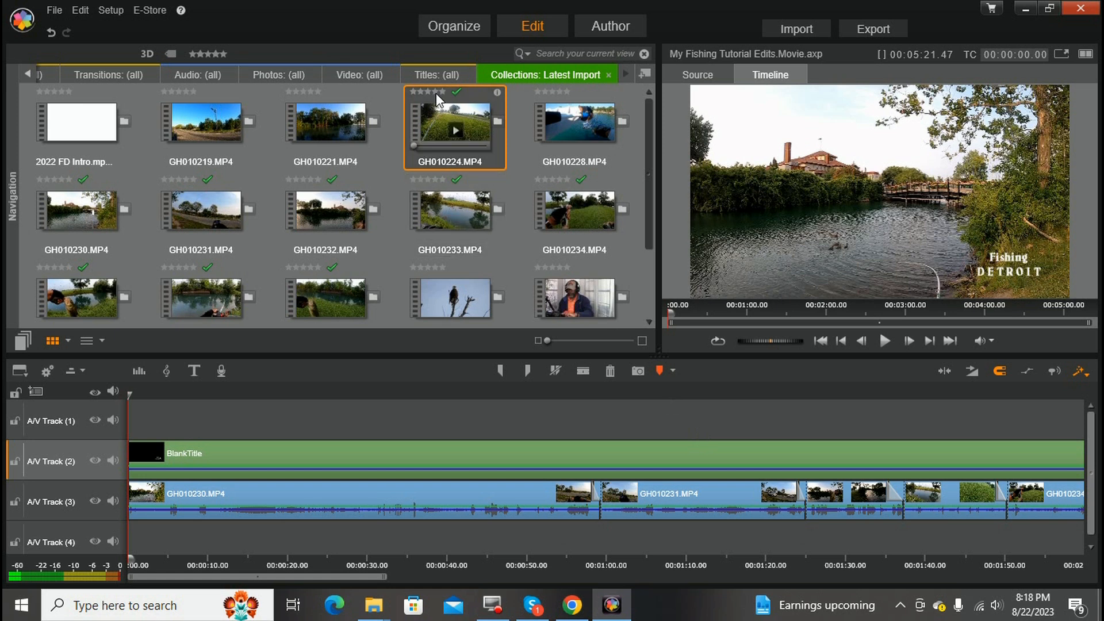
{"action": "left_click", "coordinate": [876, 29]}
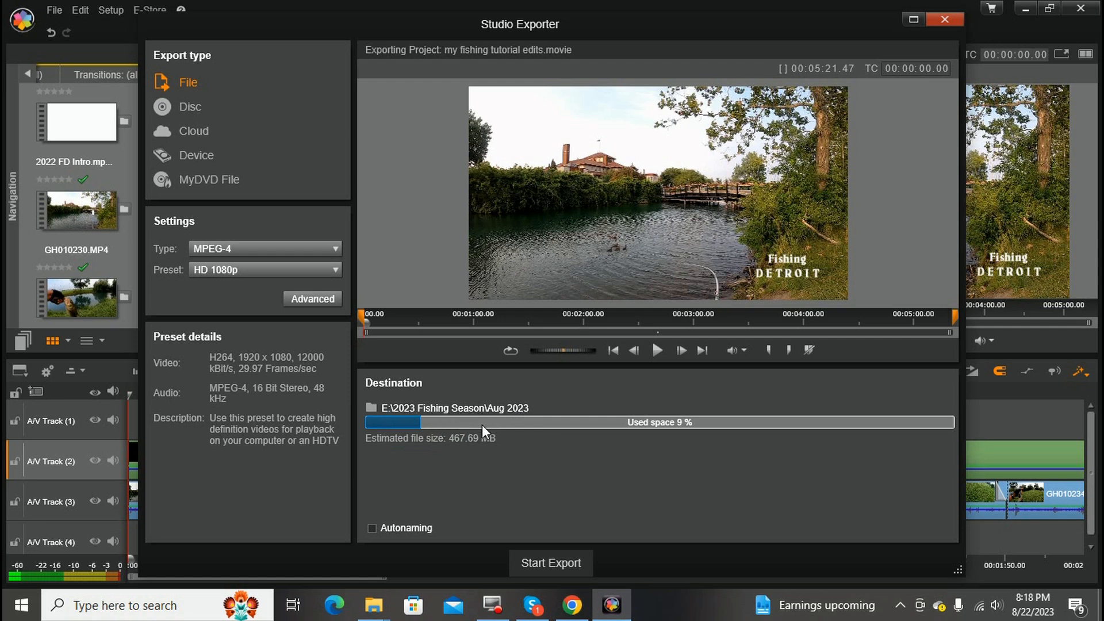
{"action": "left_click", "coordinate": [536, 562]}
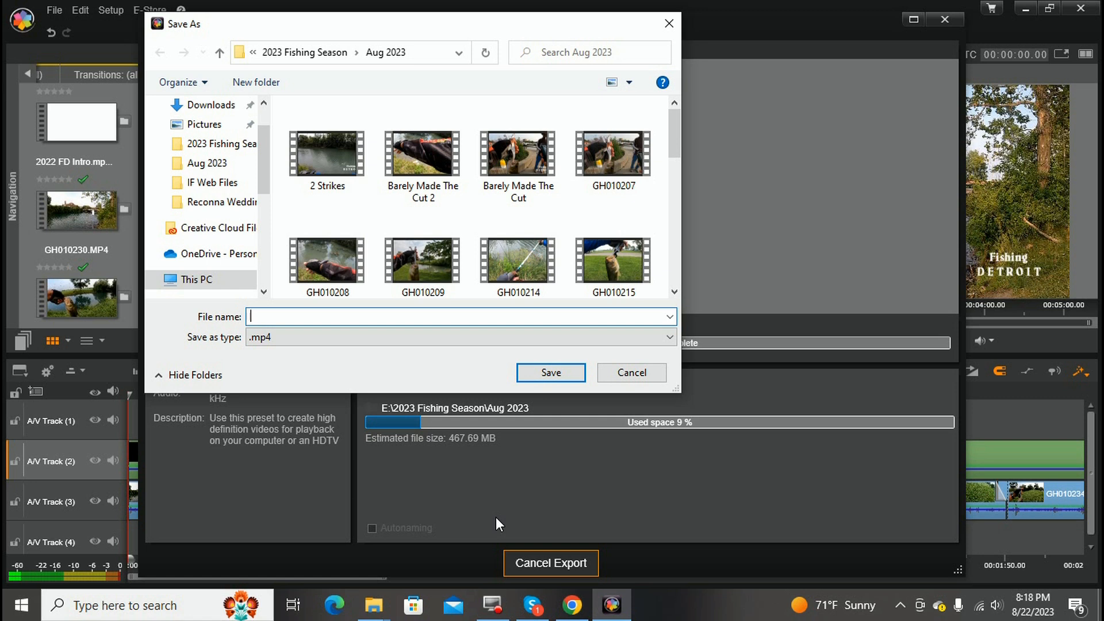
{"action": "type", "text": "Fishing Tutorial with PS"}
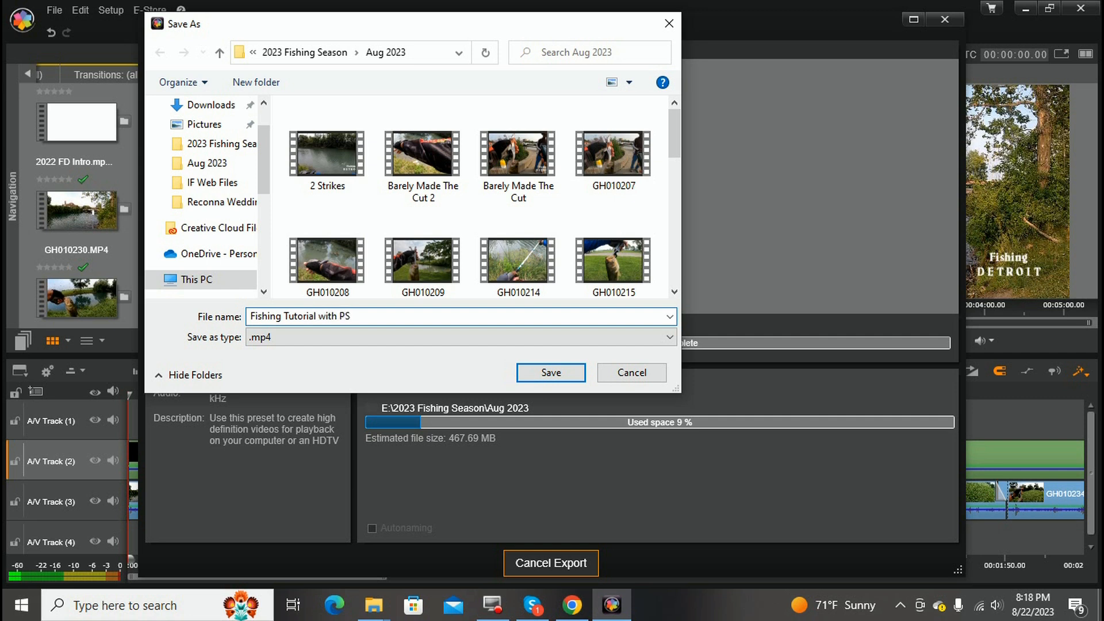
{"action": "type", "text": "18"}
{"action": "left_click", "coordinate": [551, 372]}
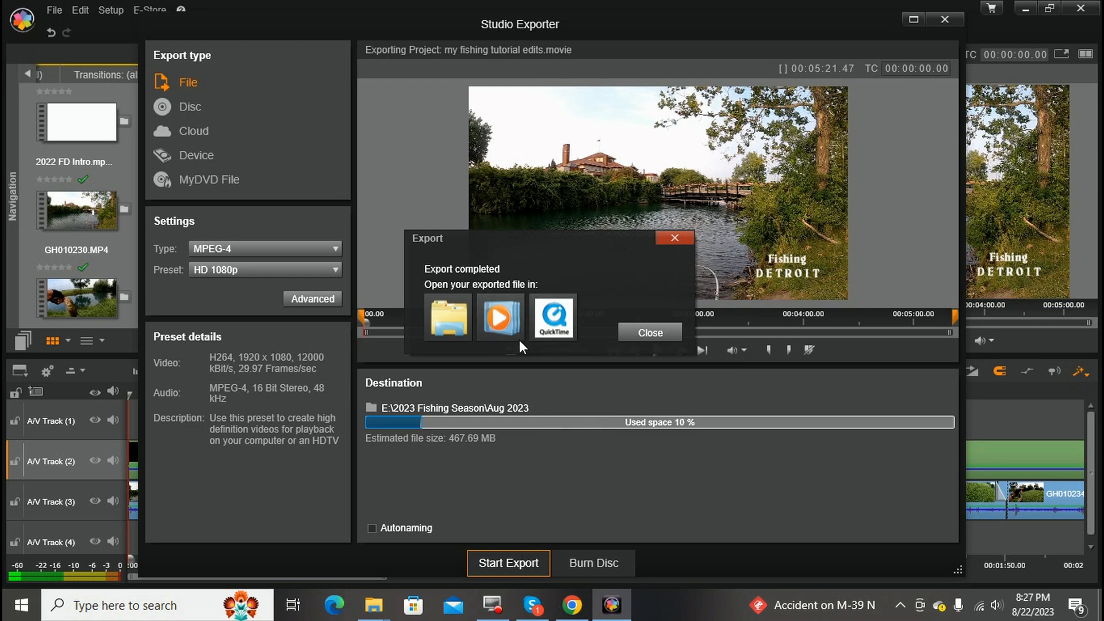
Step: Play the exported video in the media player to check it, then close the player and the exporter
{"action": "left_click", "coordinate": [499, 317]}
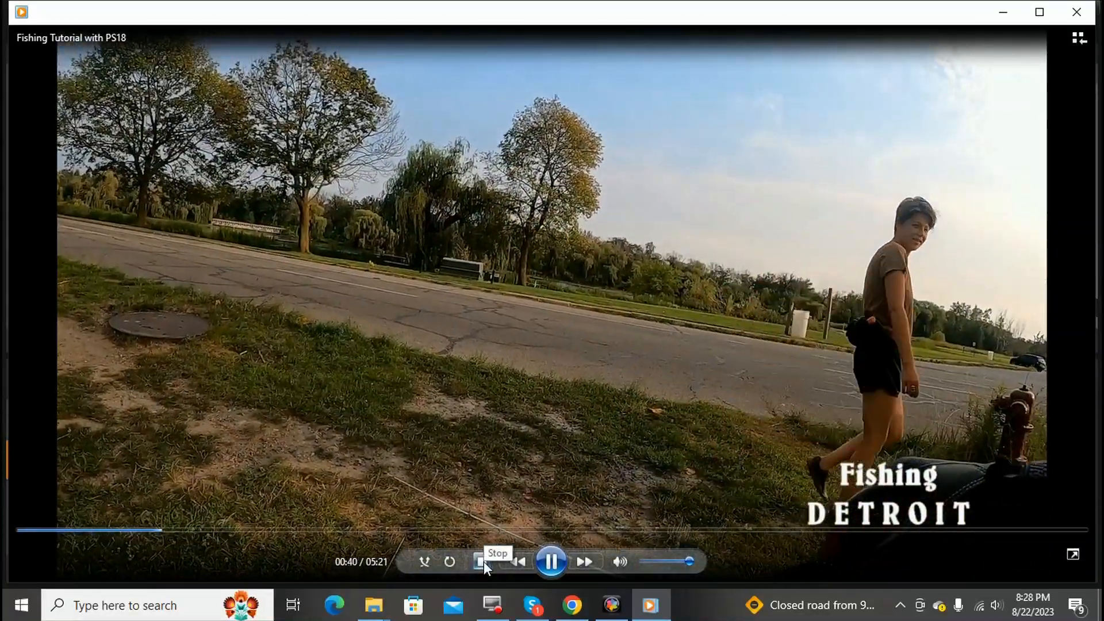
{"action": "left_click", "coordinate": [482, 561]}
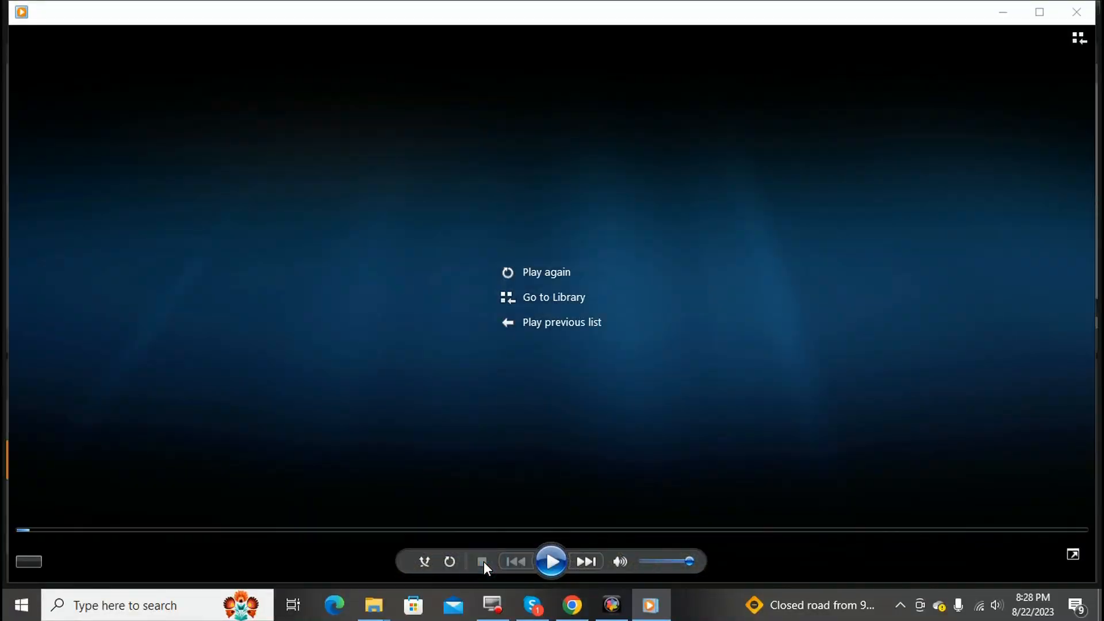
{"action": "left_click", "coordinate": [1076, 14]}
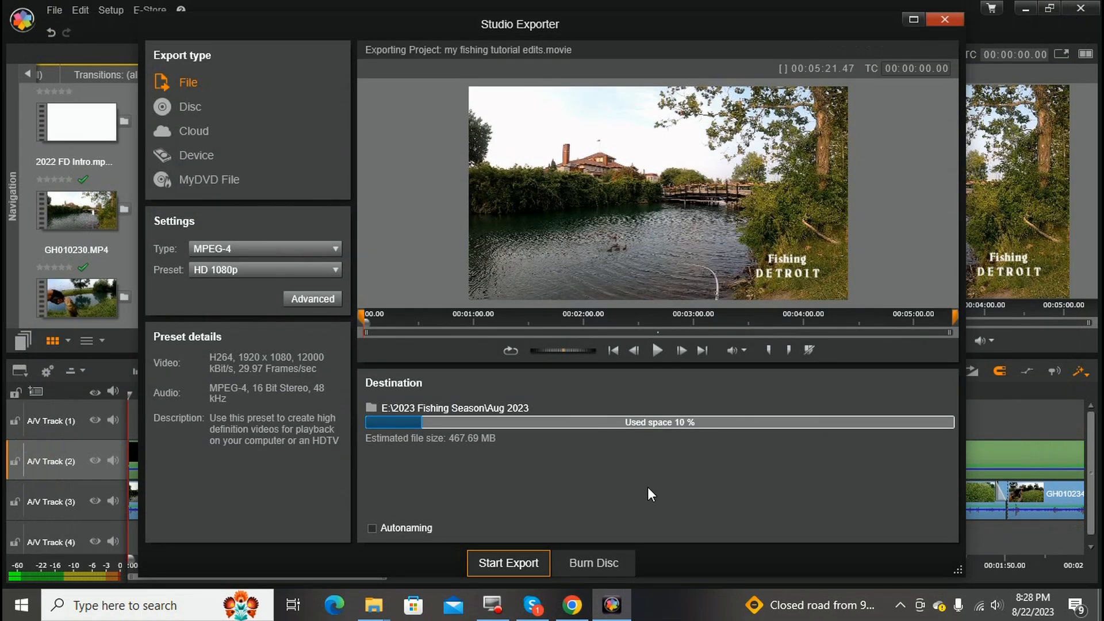
{"action": "left_click", "coordinate": [941, 21]}
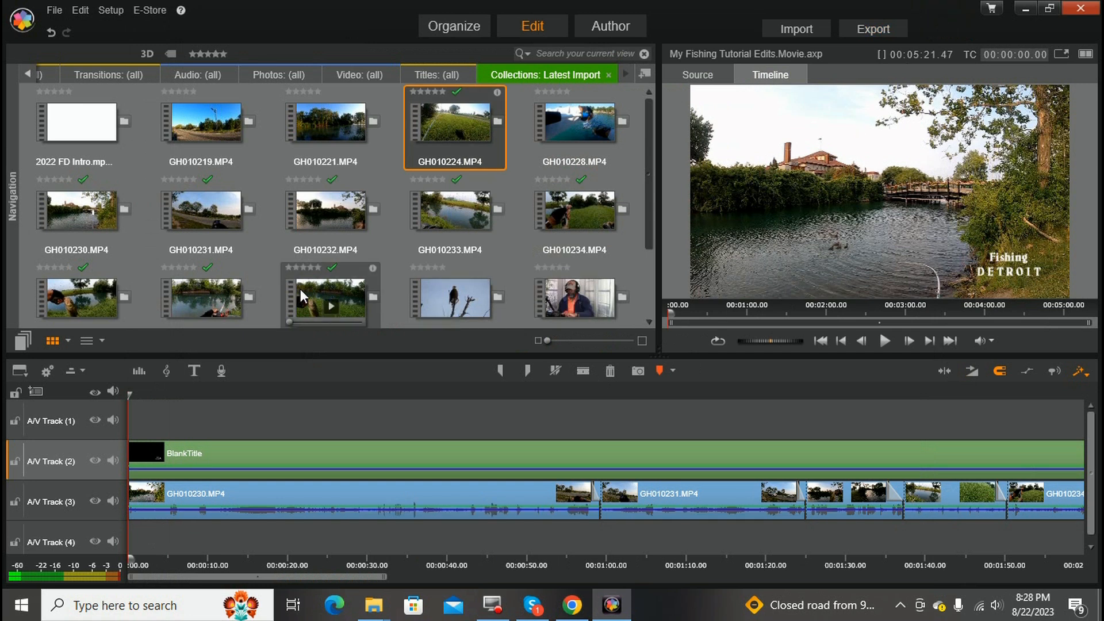